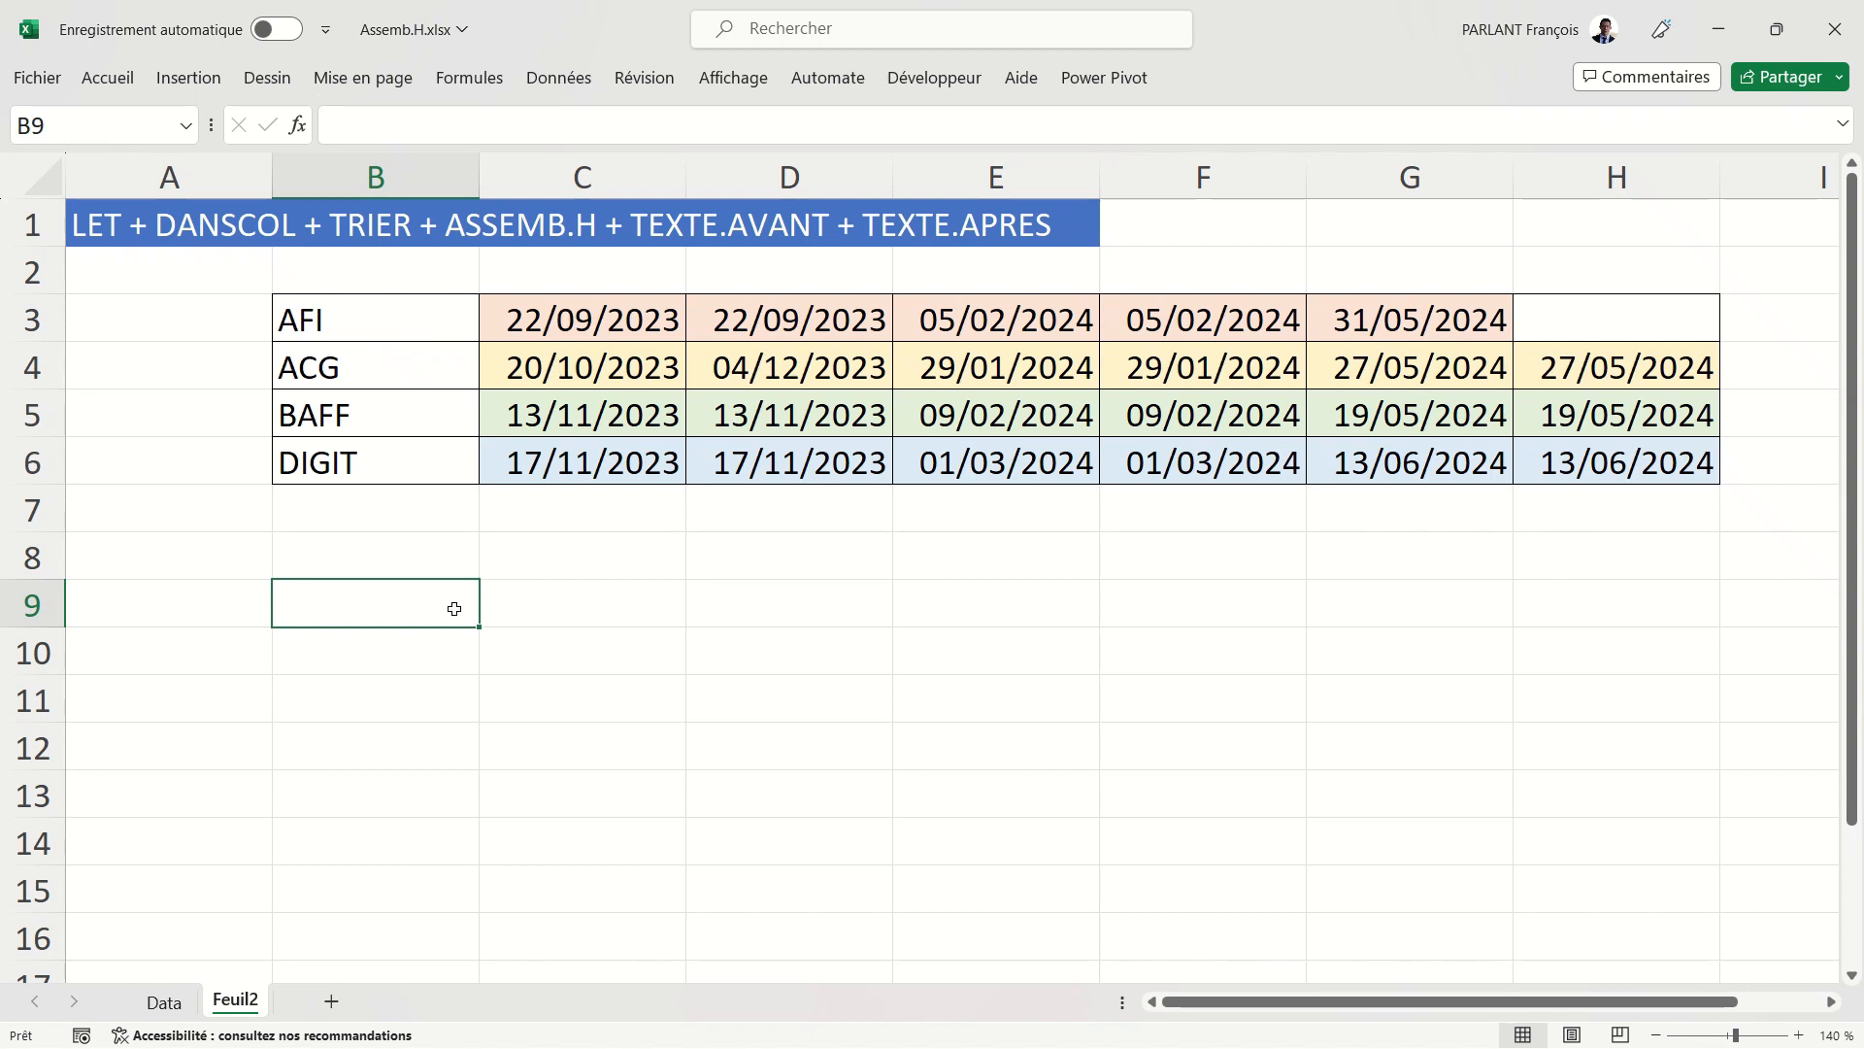
# Enter =B3:B6&"|"&C3:H6 in cell B9 to join each label with its dates
pyautogui.write('=')
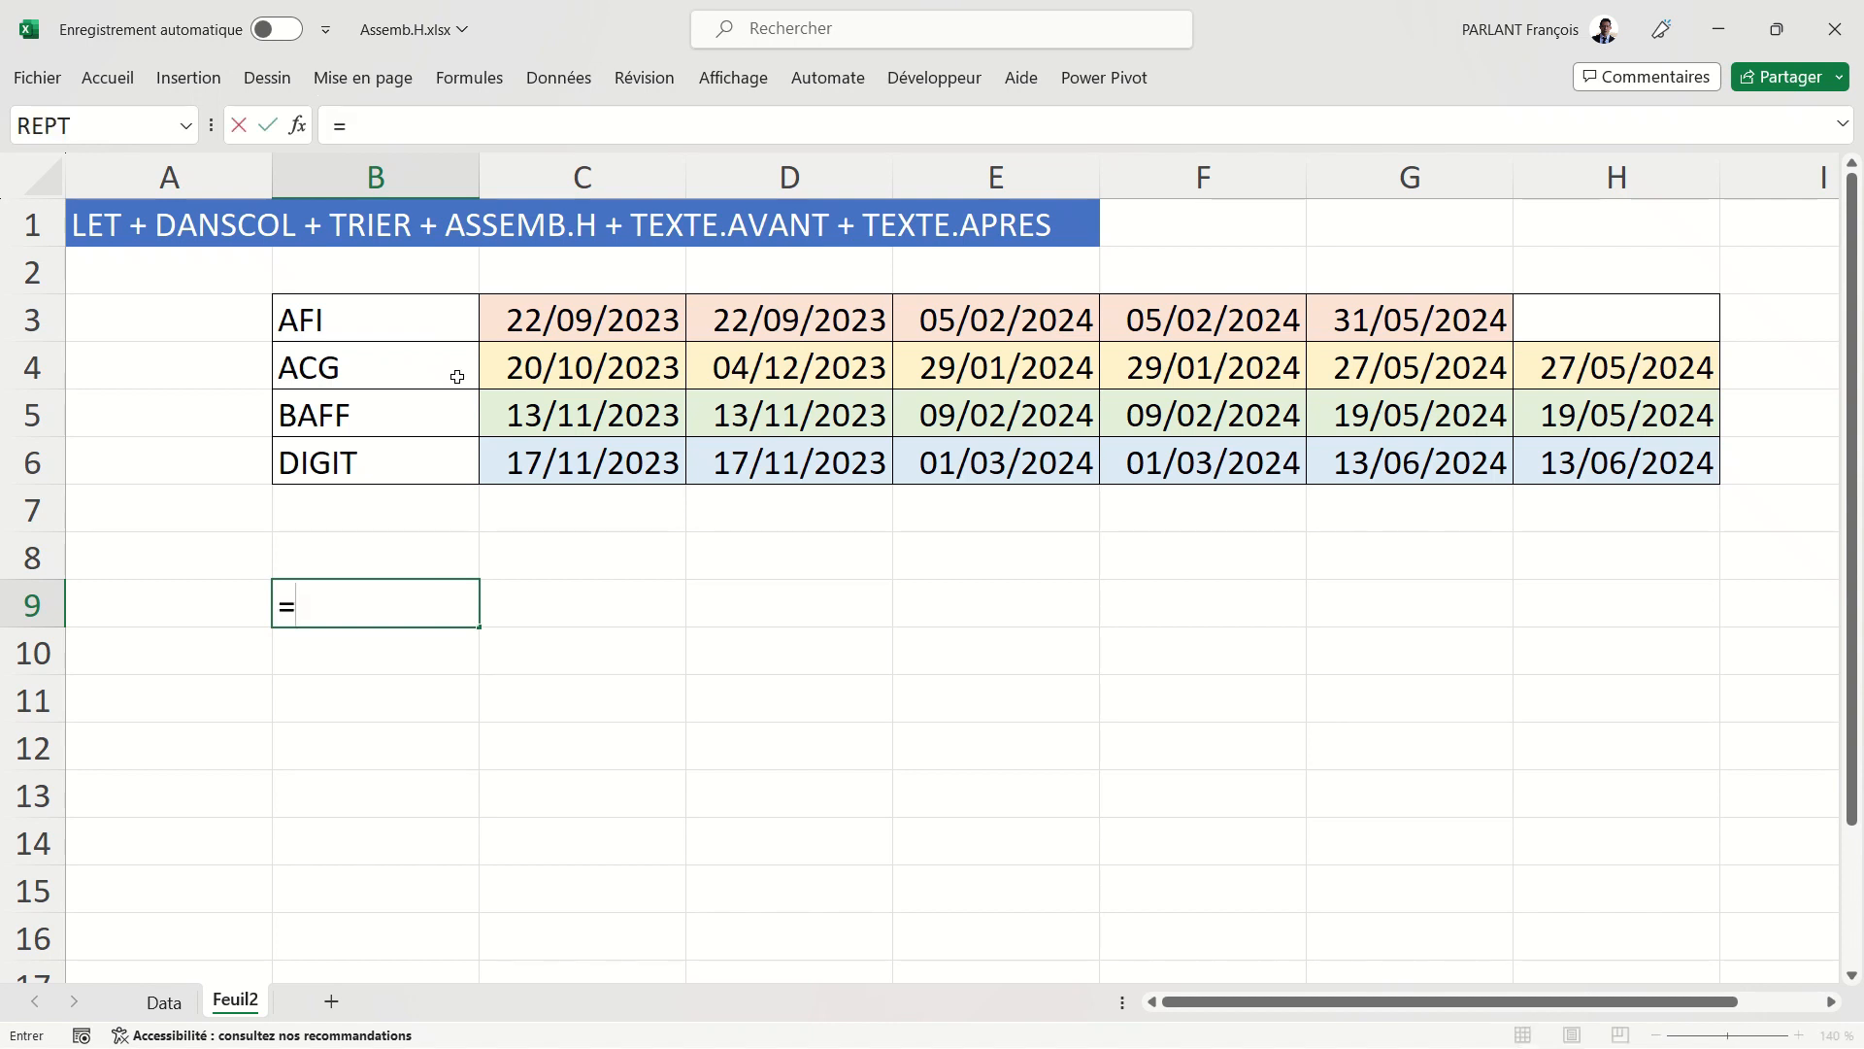
pyautogui.moveTo(433, 316); pyautogui.dragTo(432, 452)
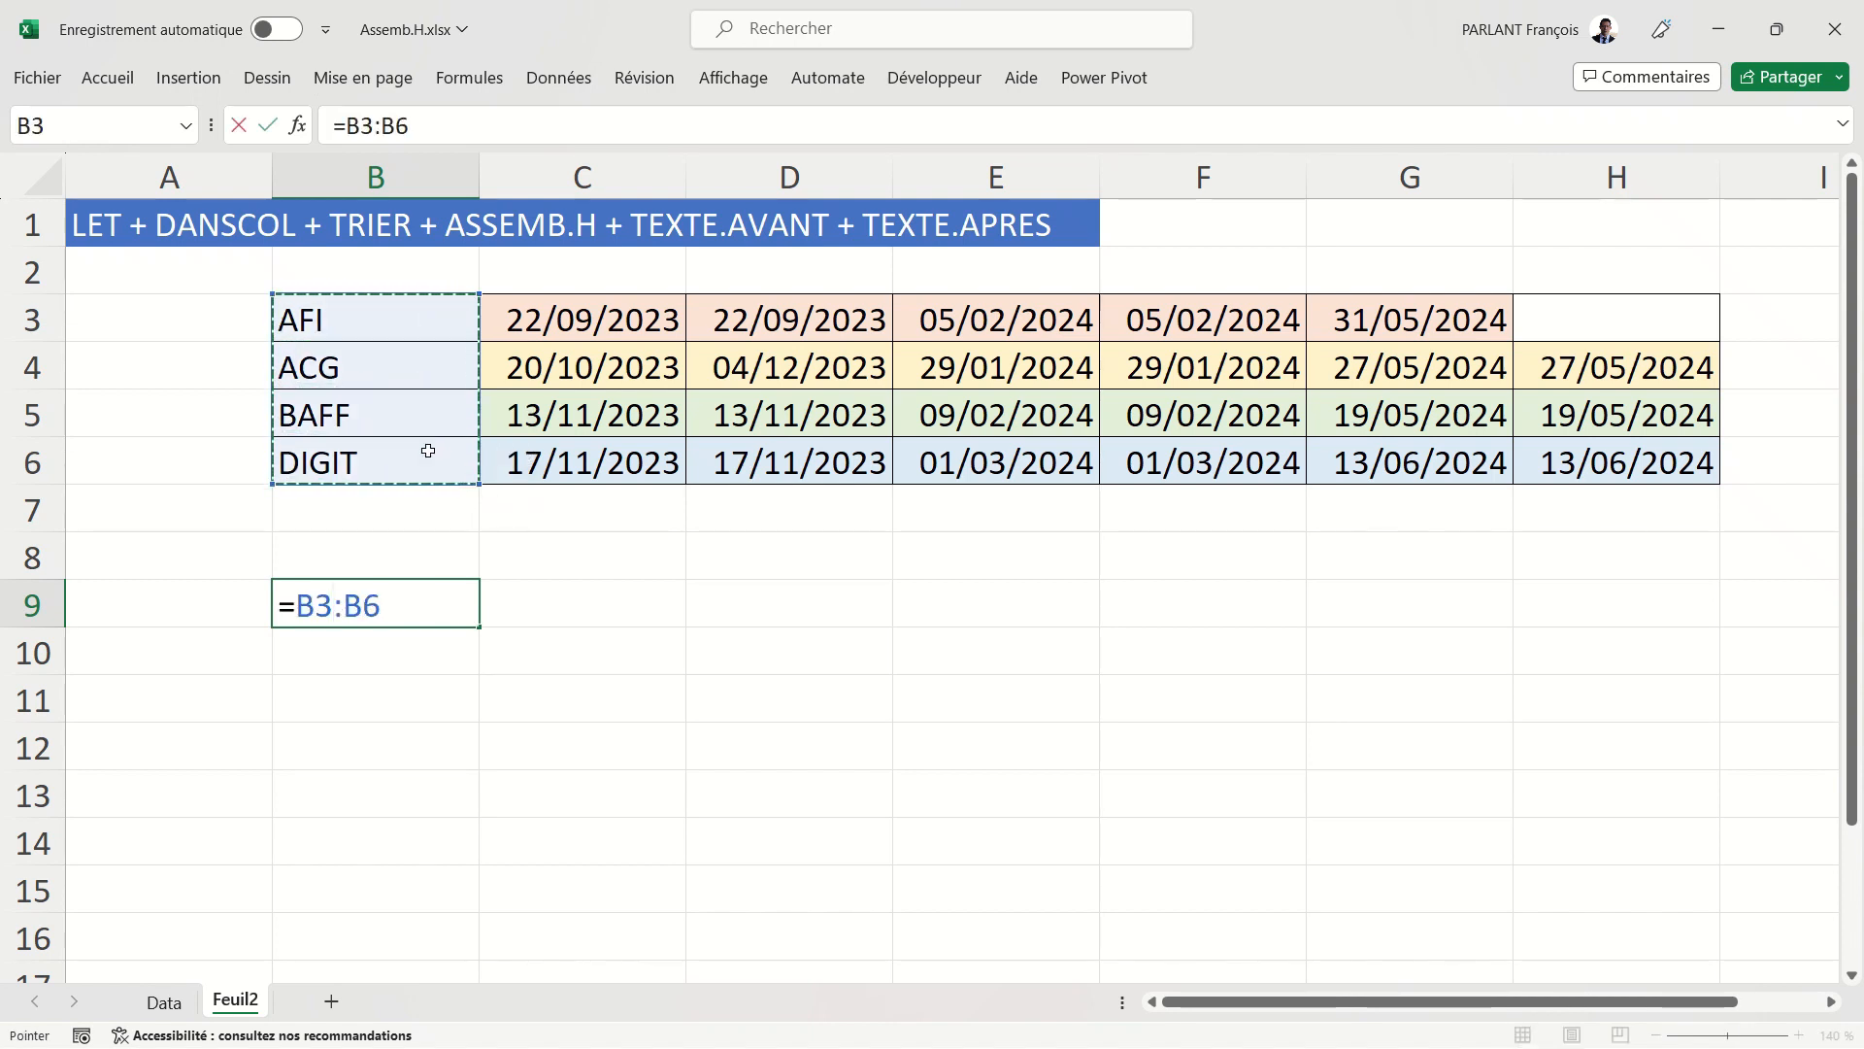
pyautogui.write('&"|')
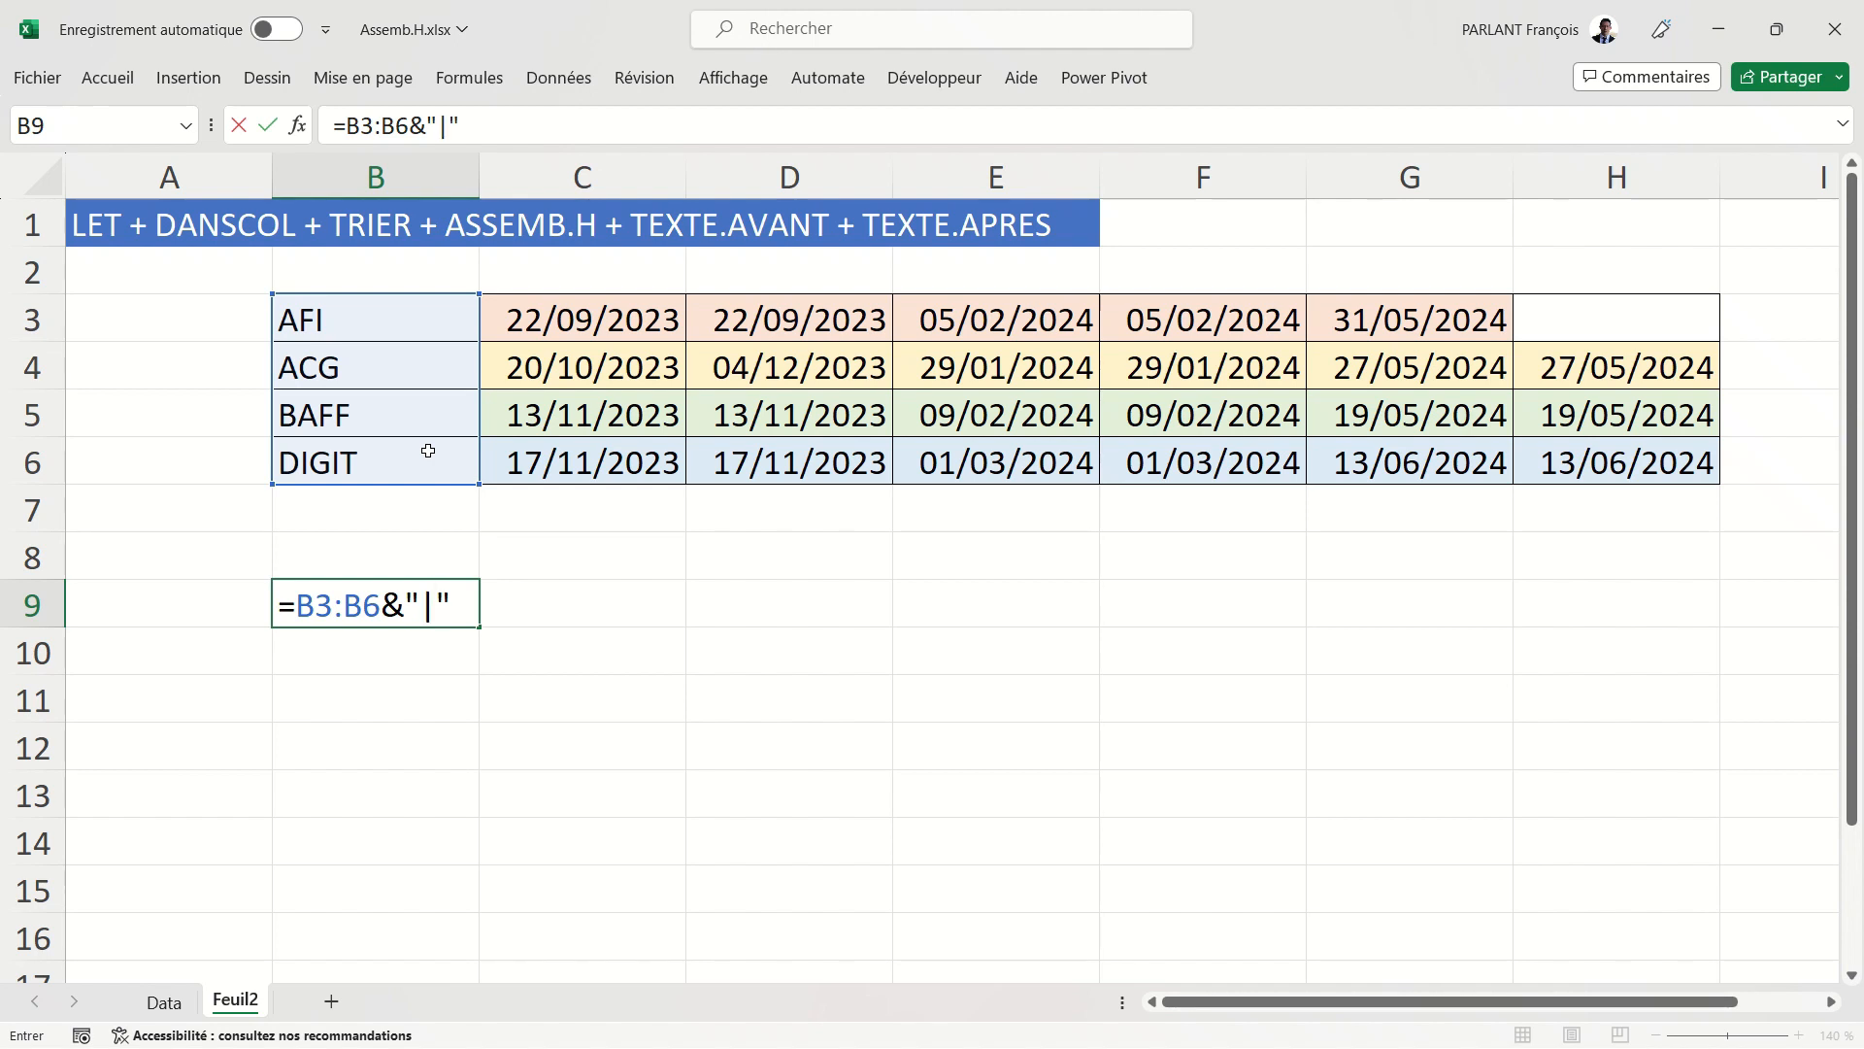
pyautogui.write(' "&')
pyautogui.moveTo(595, 316); pyautogui.dragTo(1579, 454)
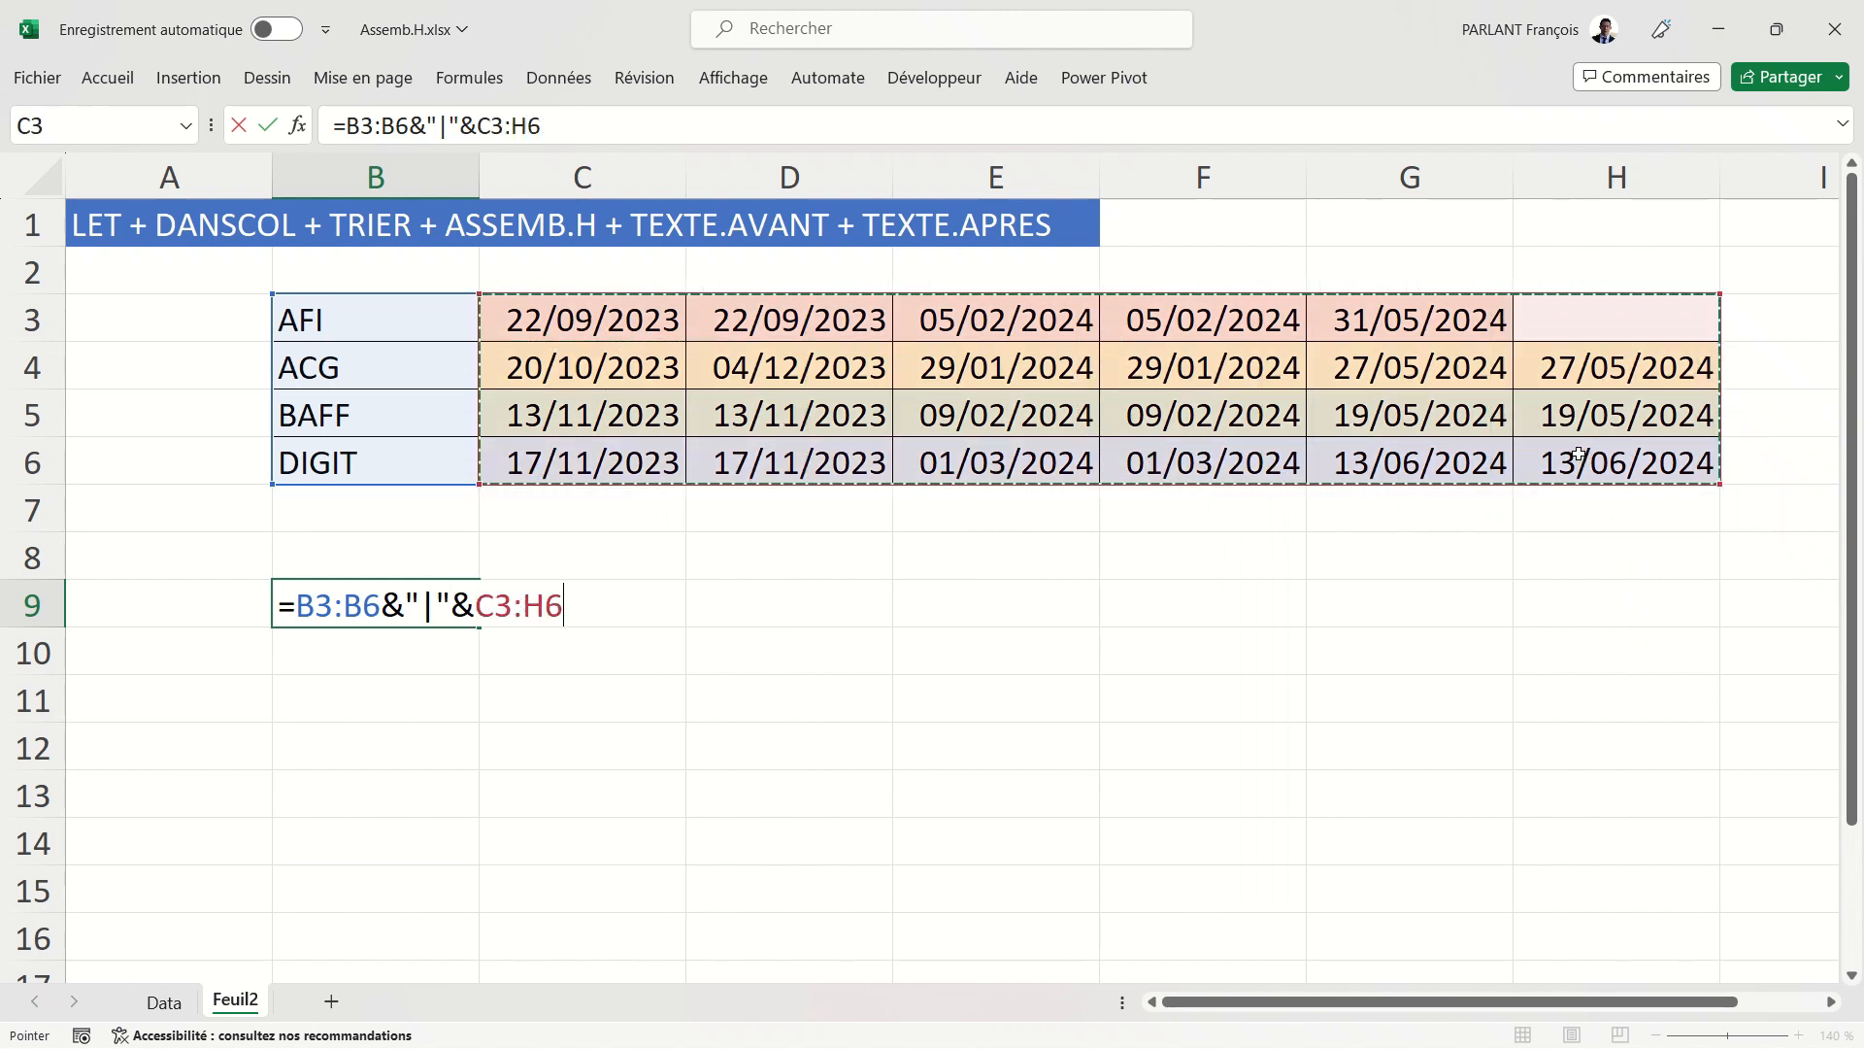
pyautogui.press('Return')
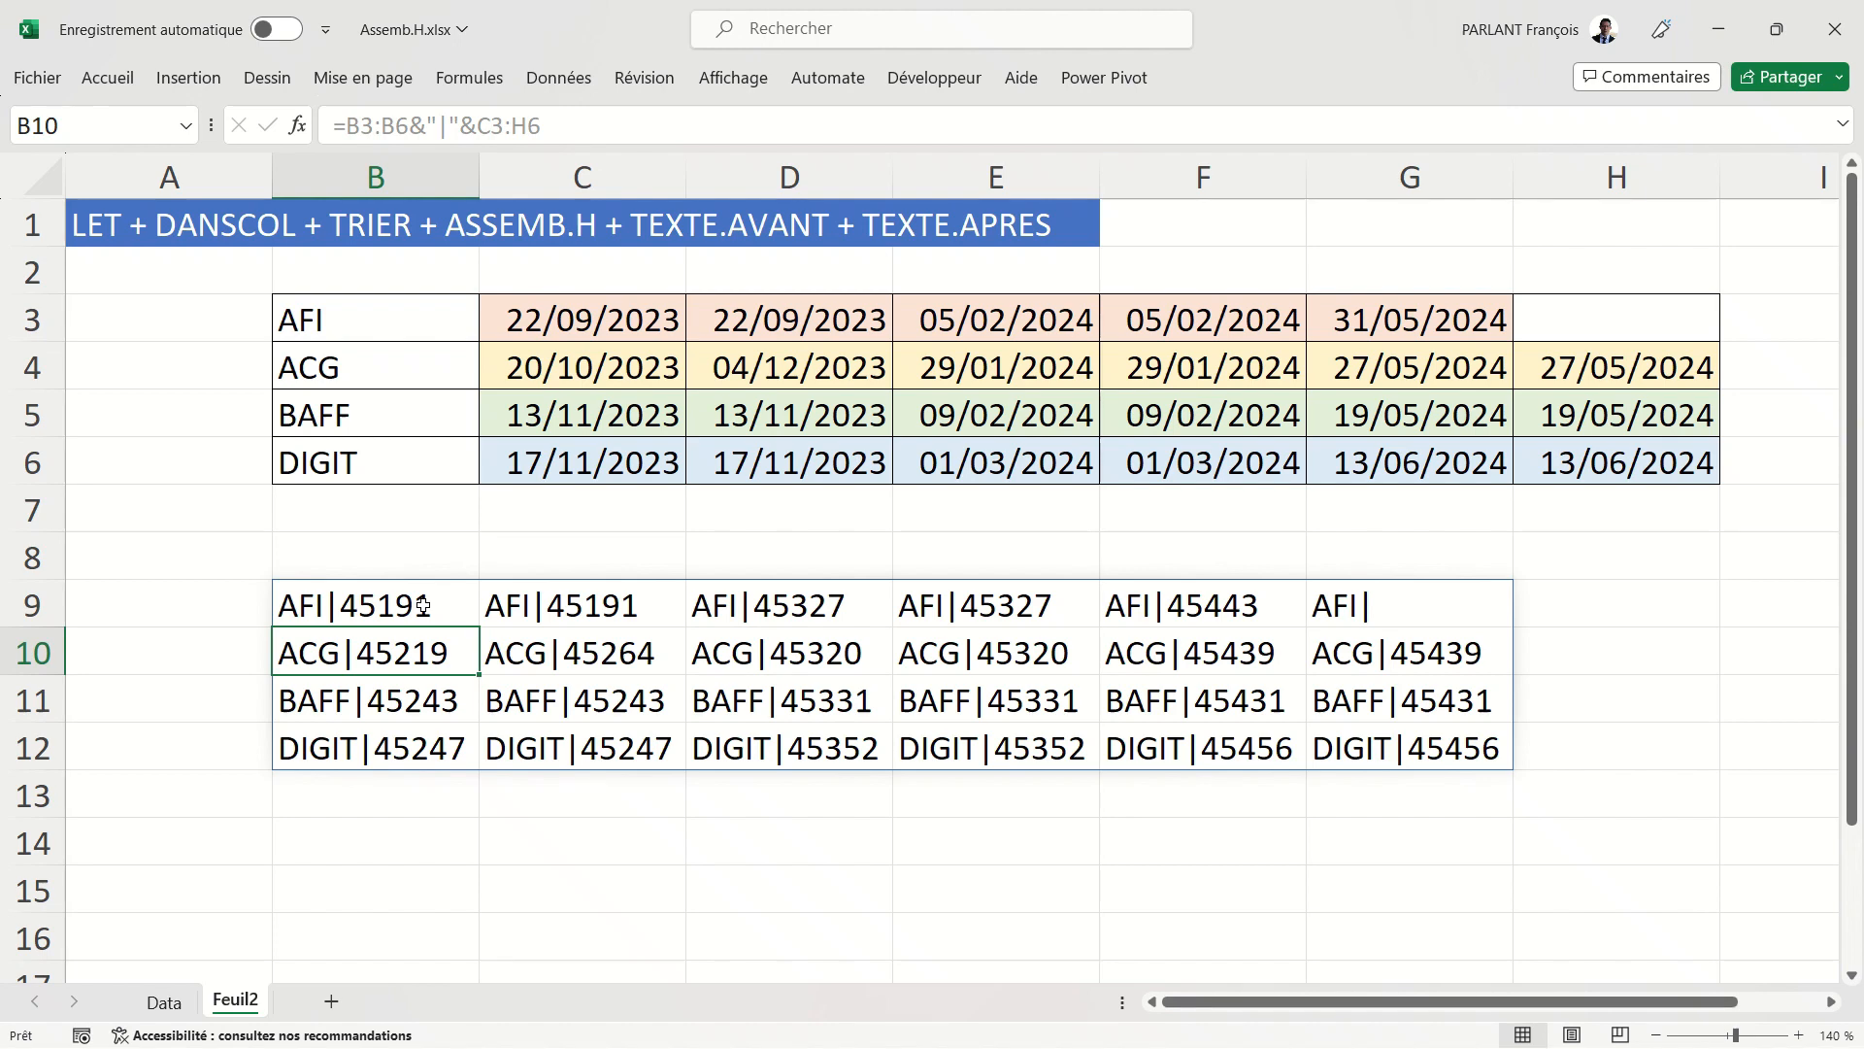
# Wrap the formula in B9 in DANSCOL to stack the joined values into one column
pyautogui.doubleClick(302, 605)
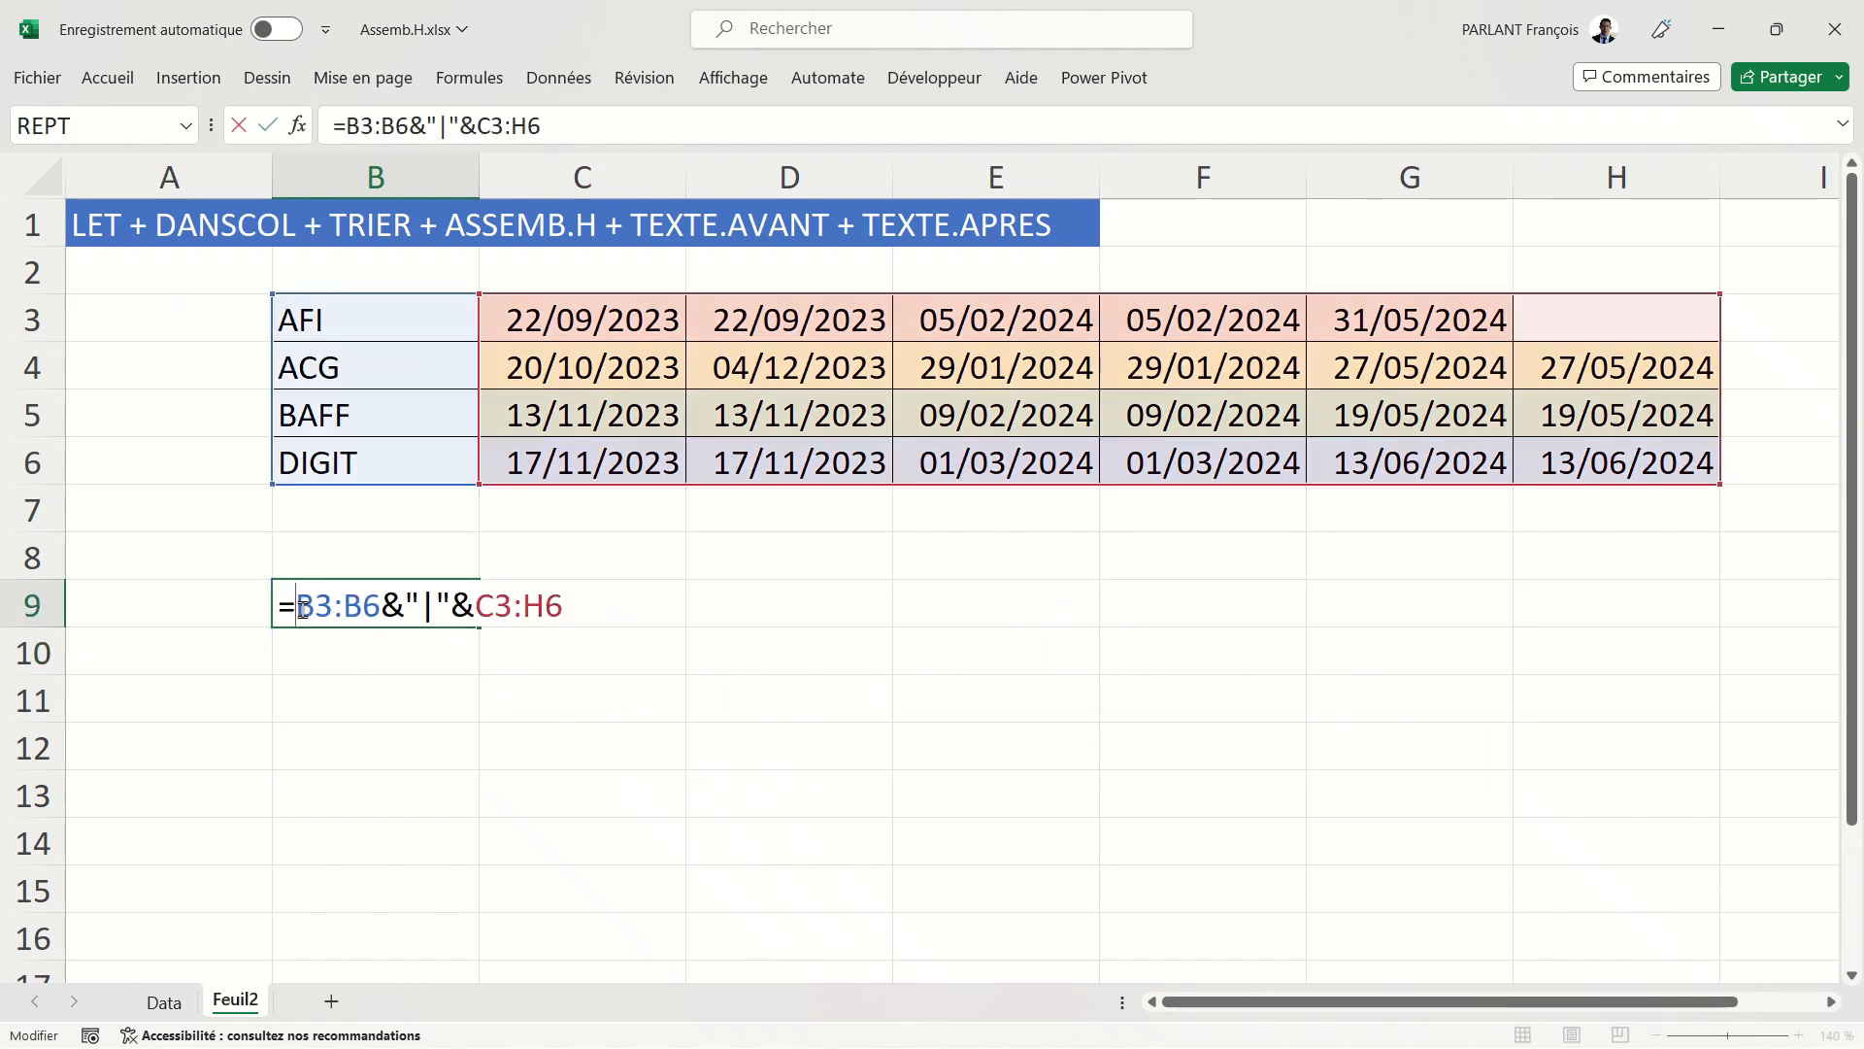
pyautogui.write('Dan')
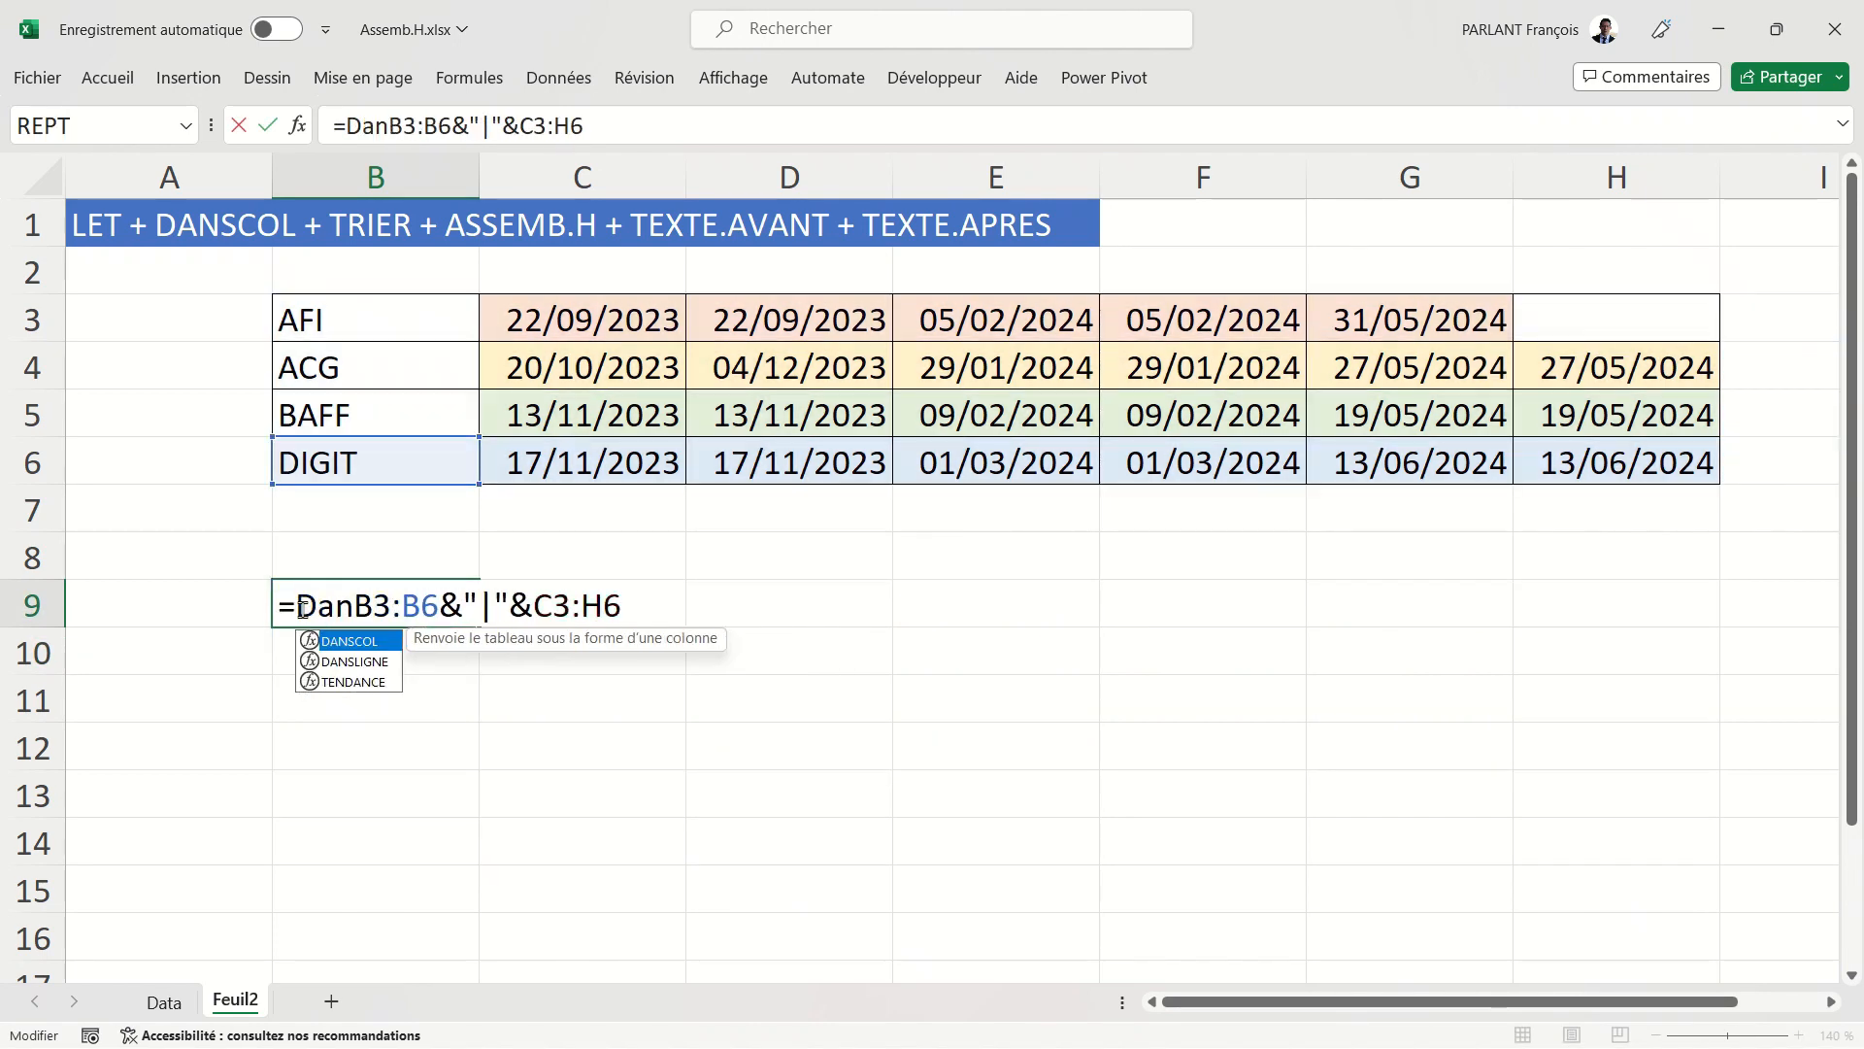
pyautogui.press('Tab')
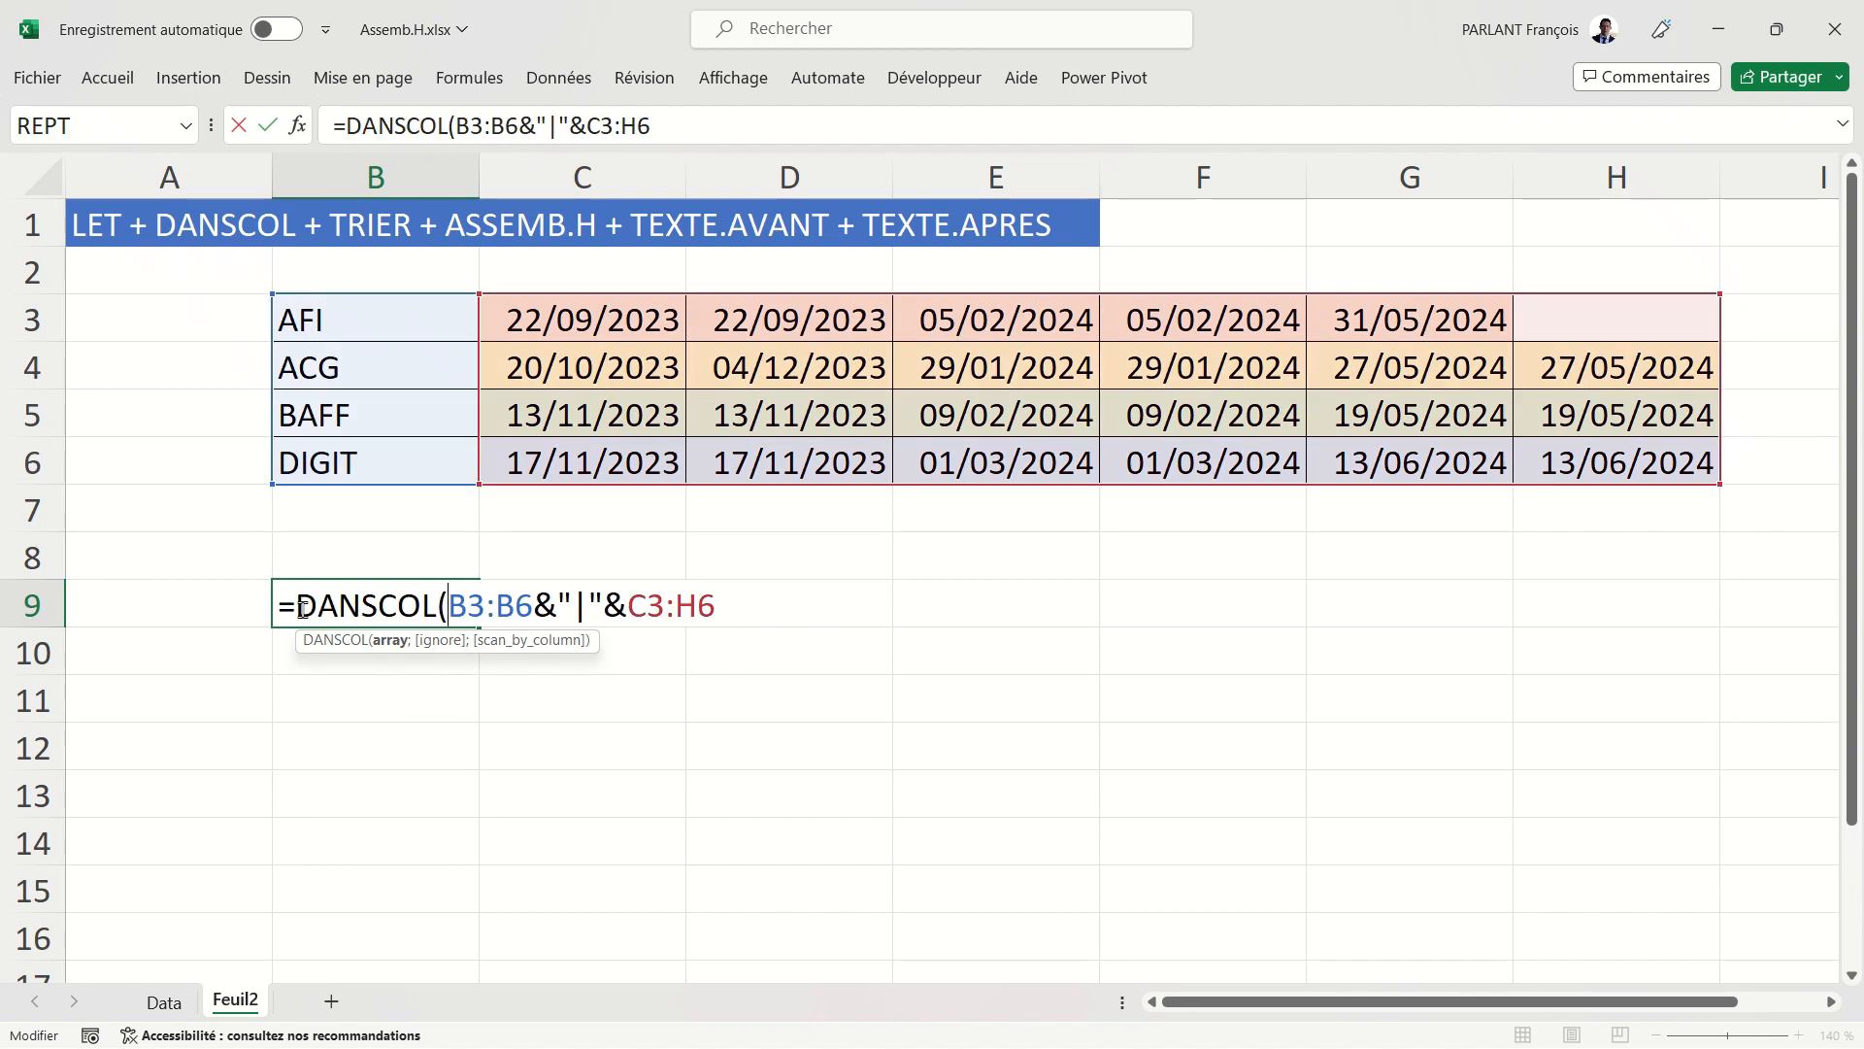
pyautogui.click(772, 593)
pyautogui.write(')')
pyautogui.press('Return')
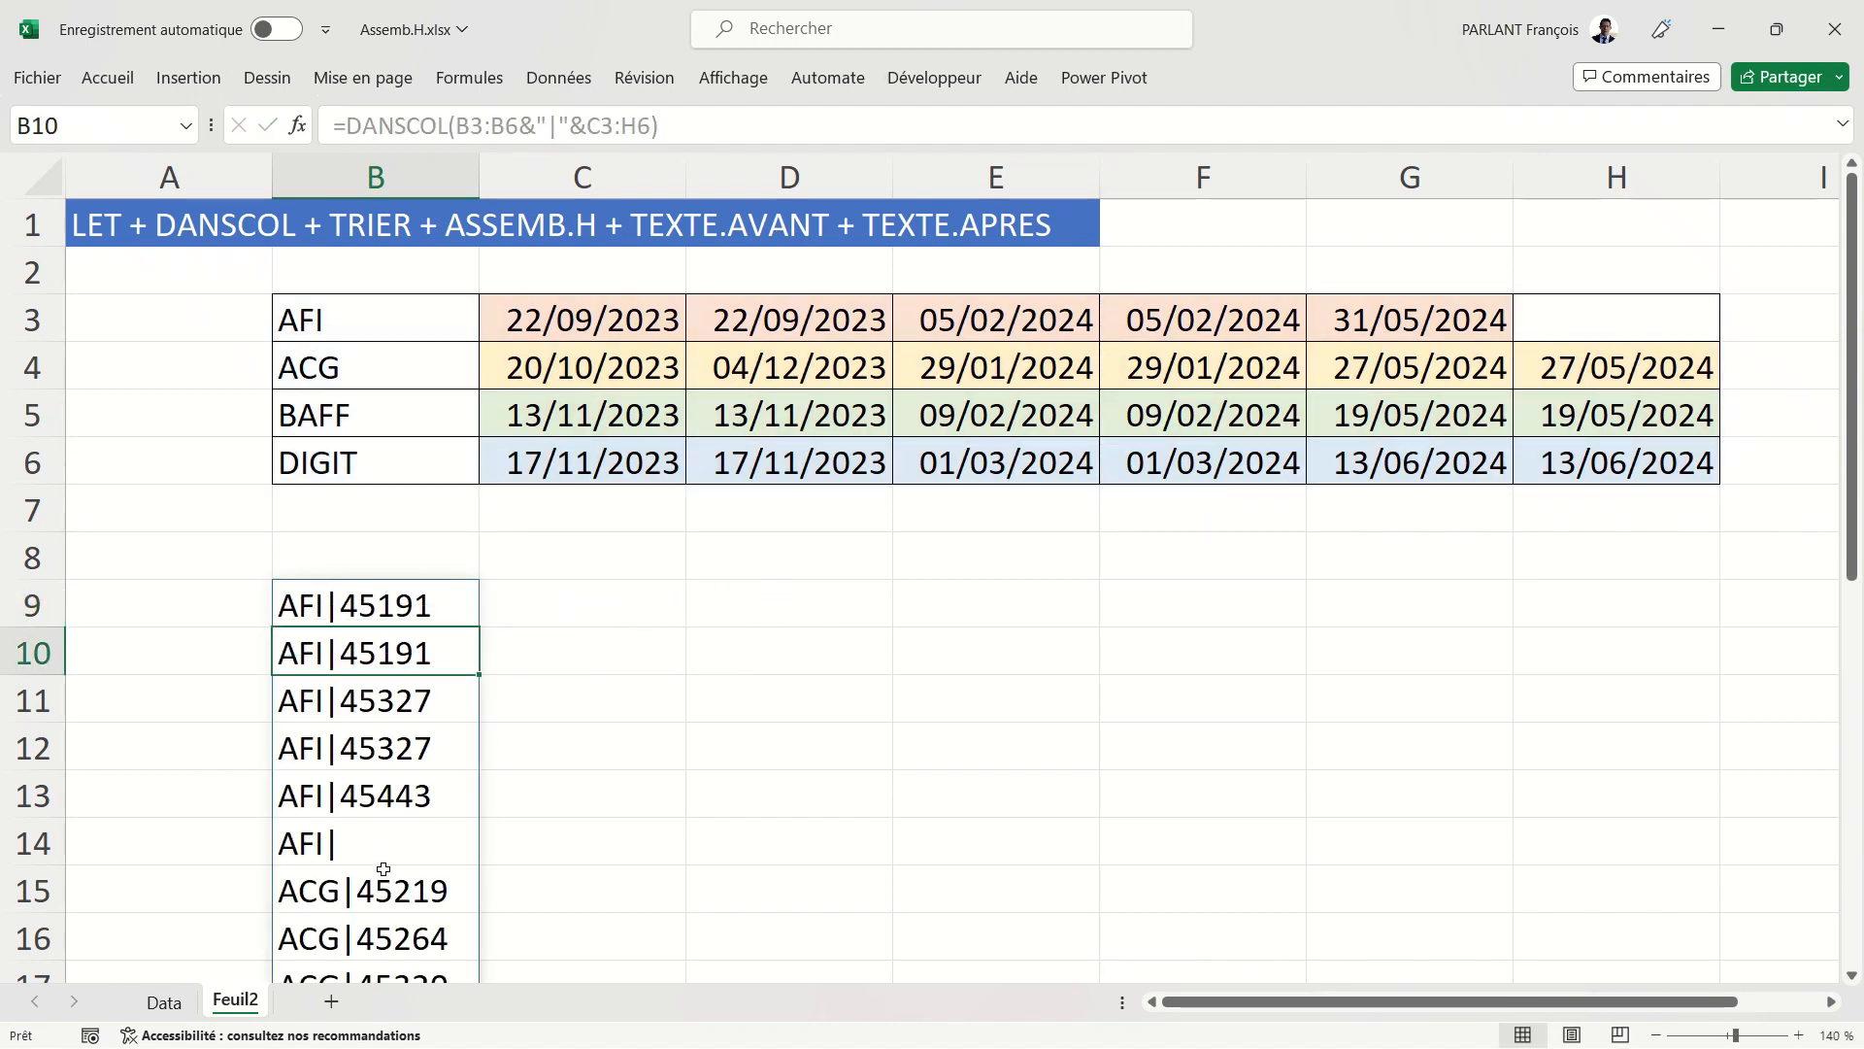
pyautogui.press('Up')
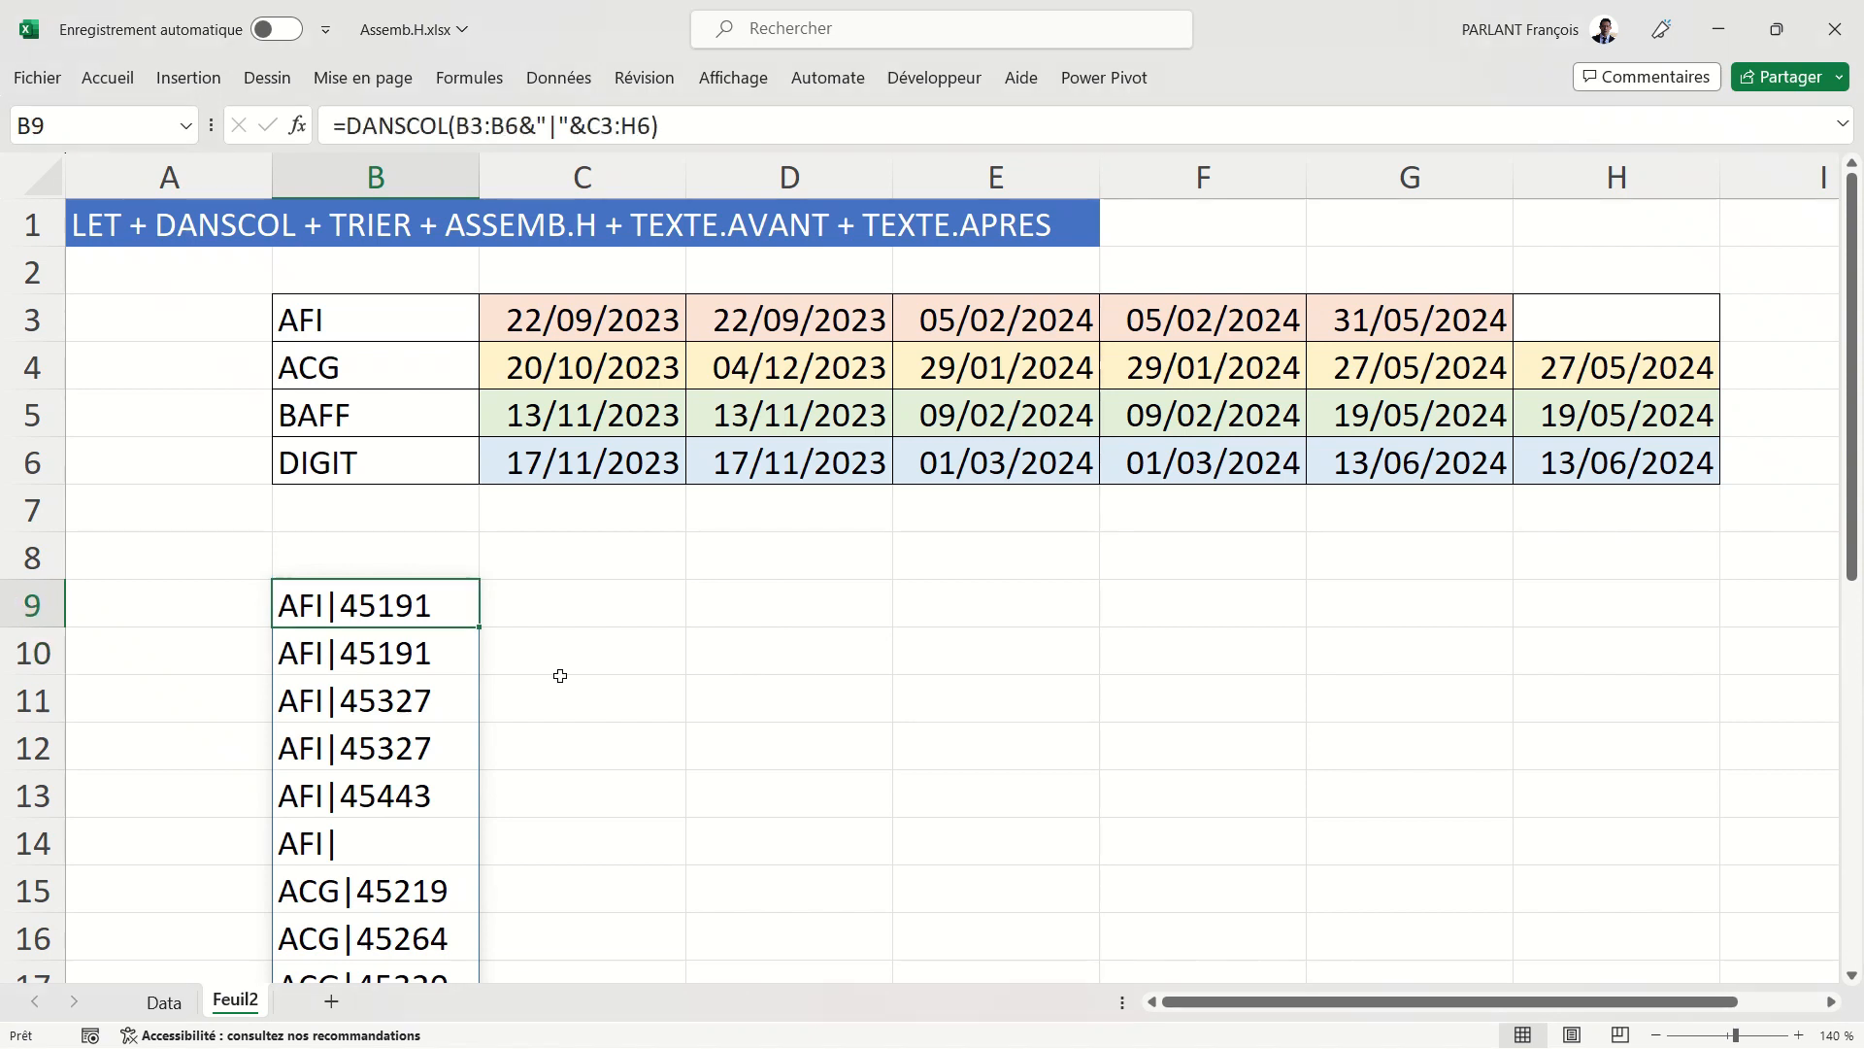
# Wrap the B9 formula in LET, naming the DANSCOL expression a and returning a
pyautogui.doubleClick(306, 606)
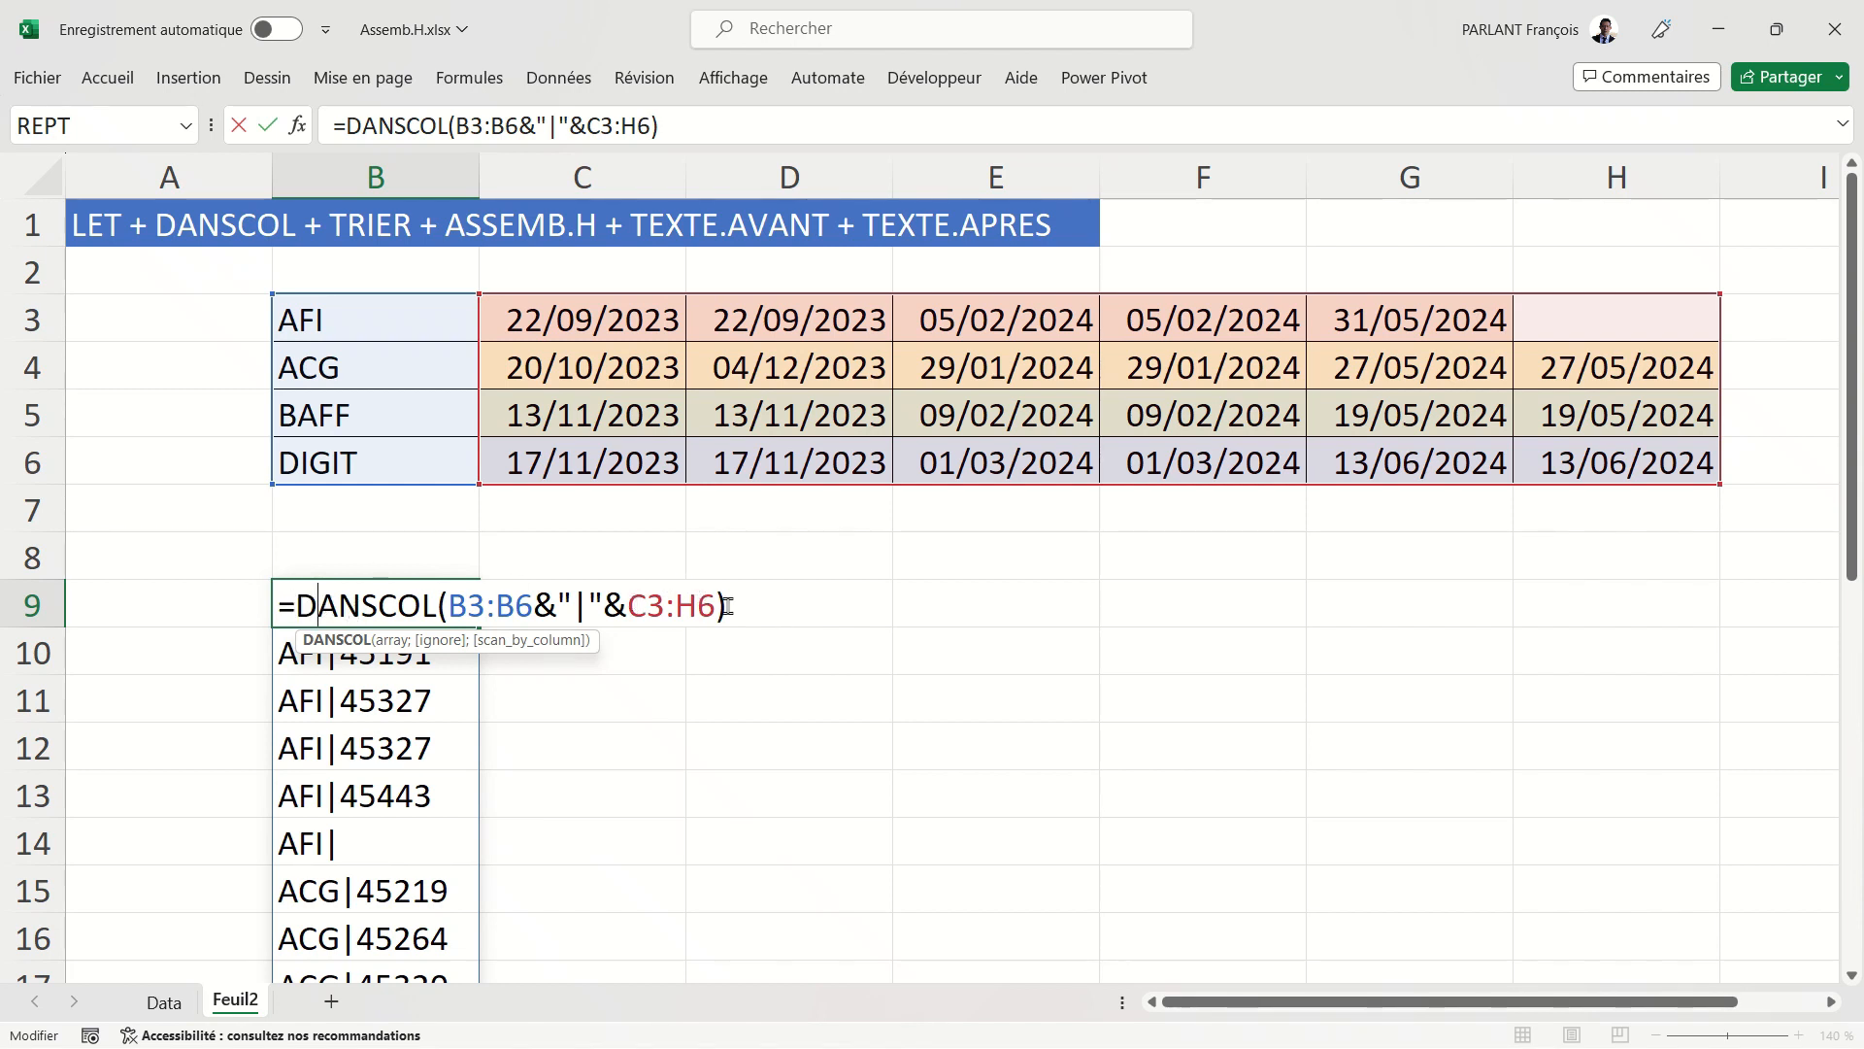
pyautogui.press('Left')
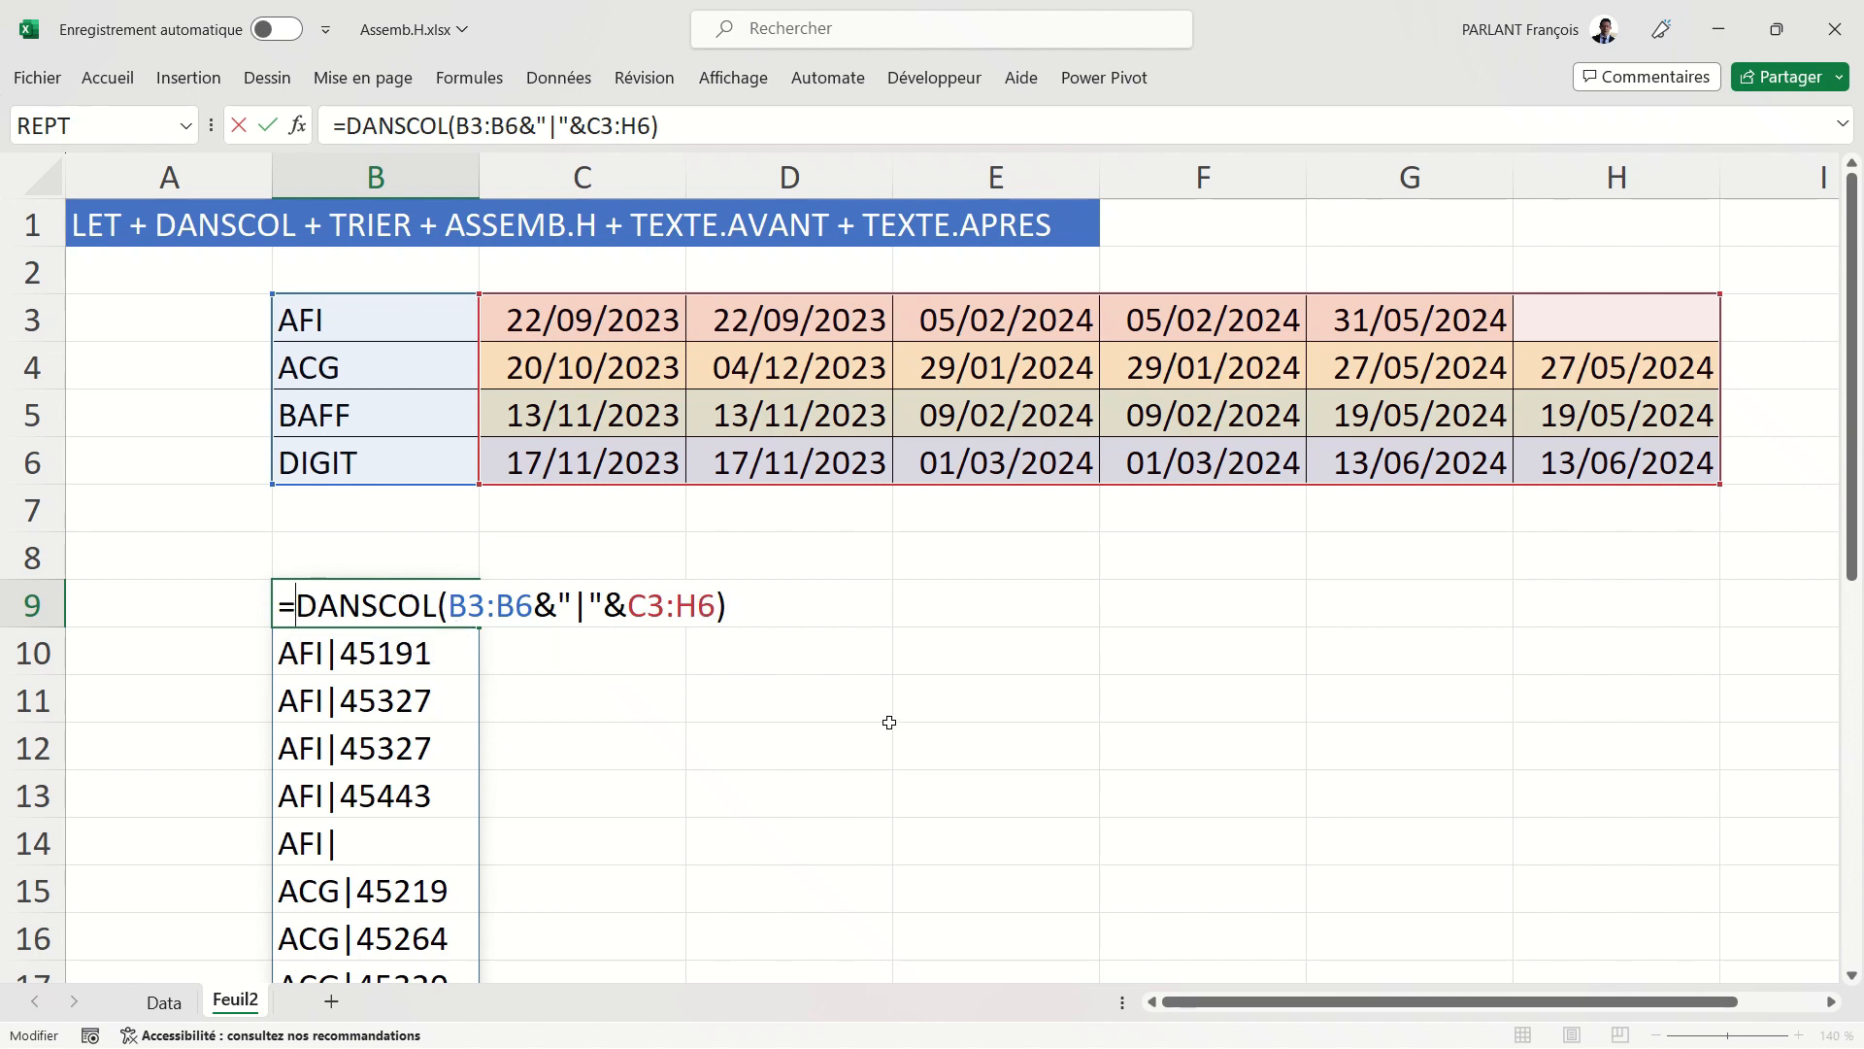
pyautogui.write('Let')
pyautogui.press('Tab')
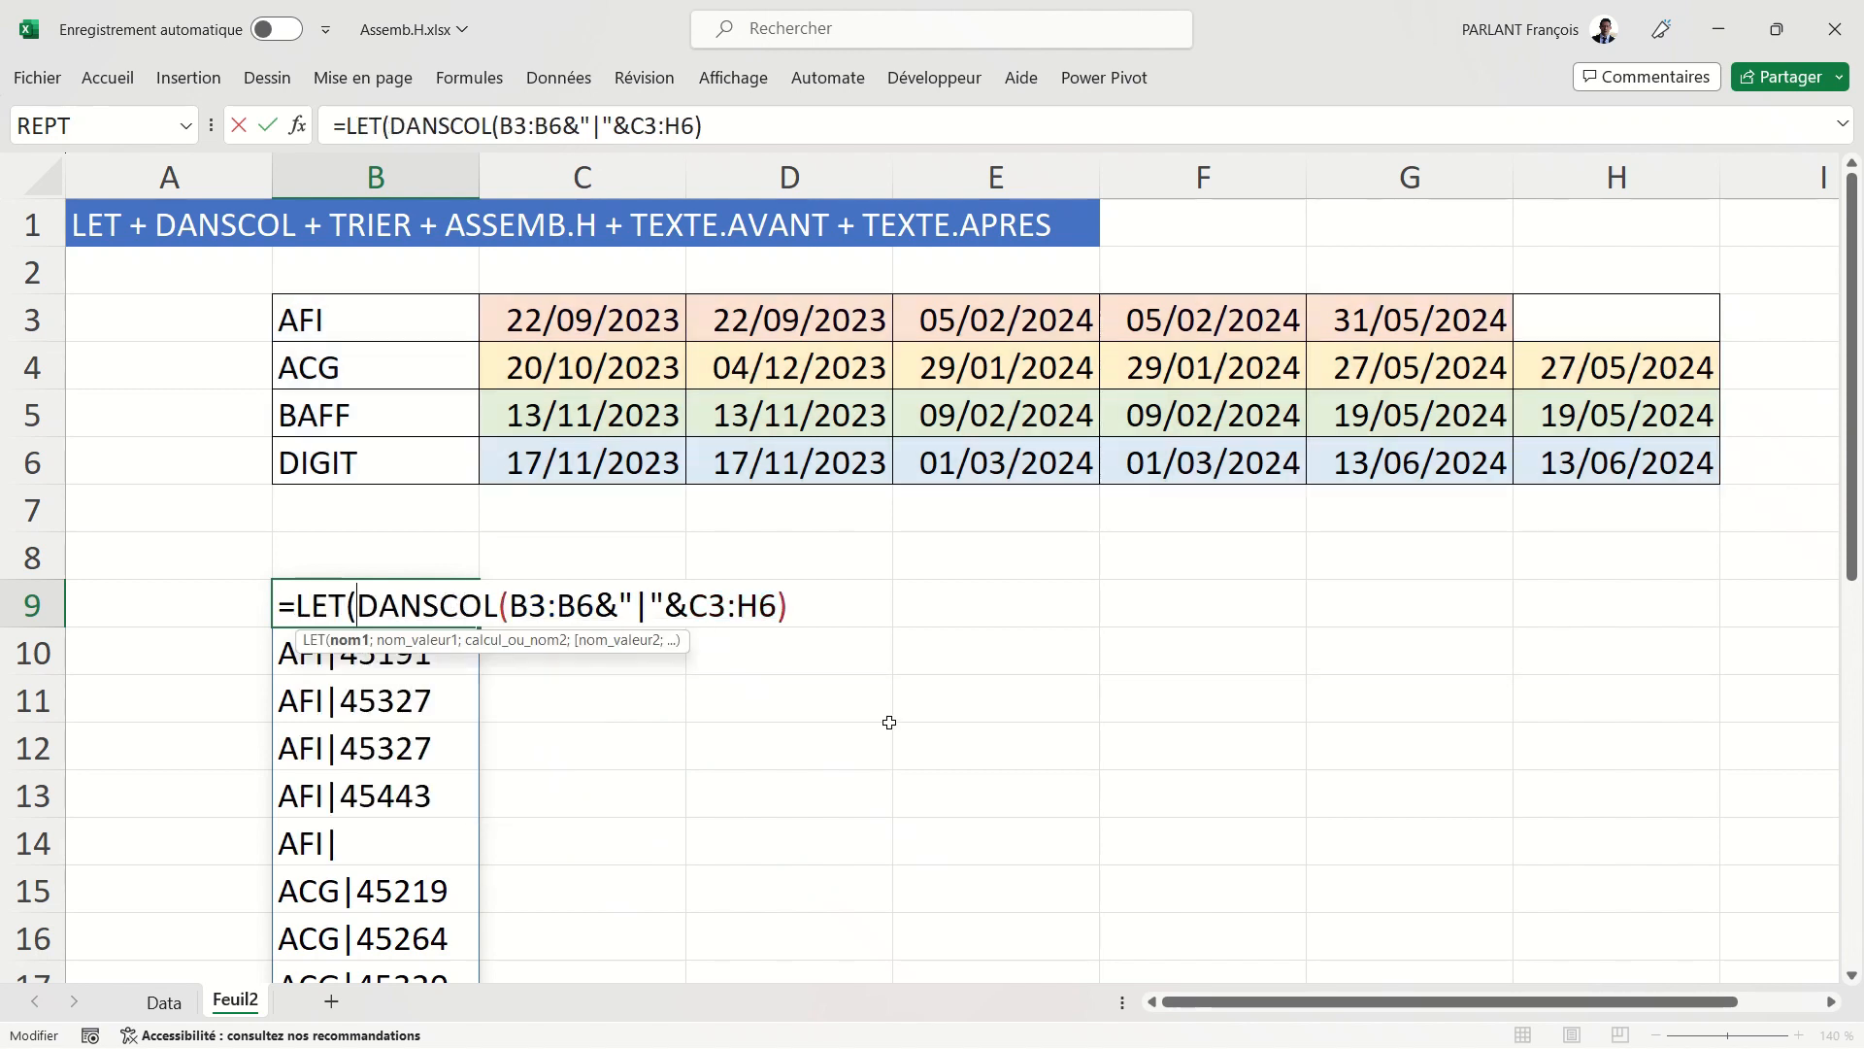
pyautogui.write('a')
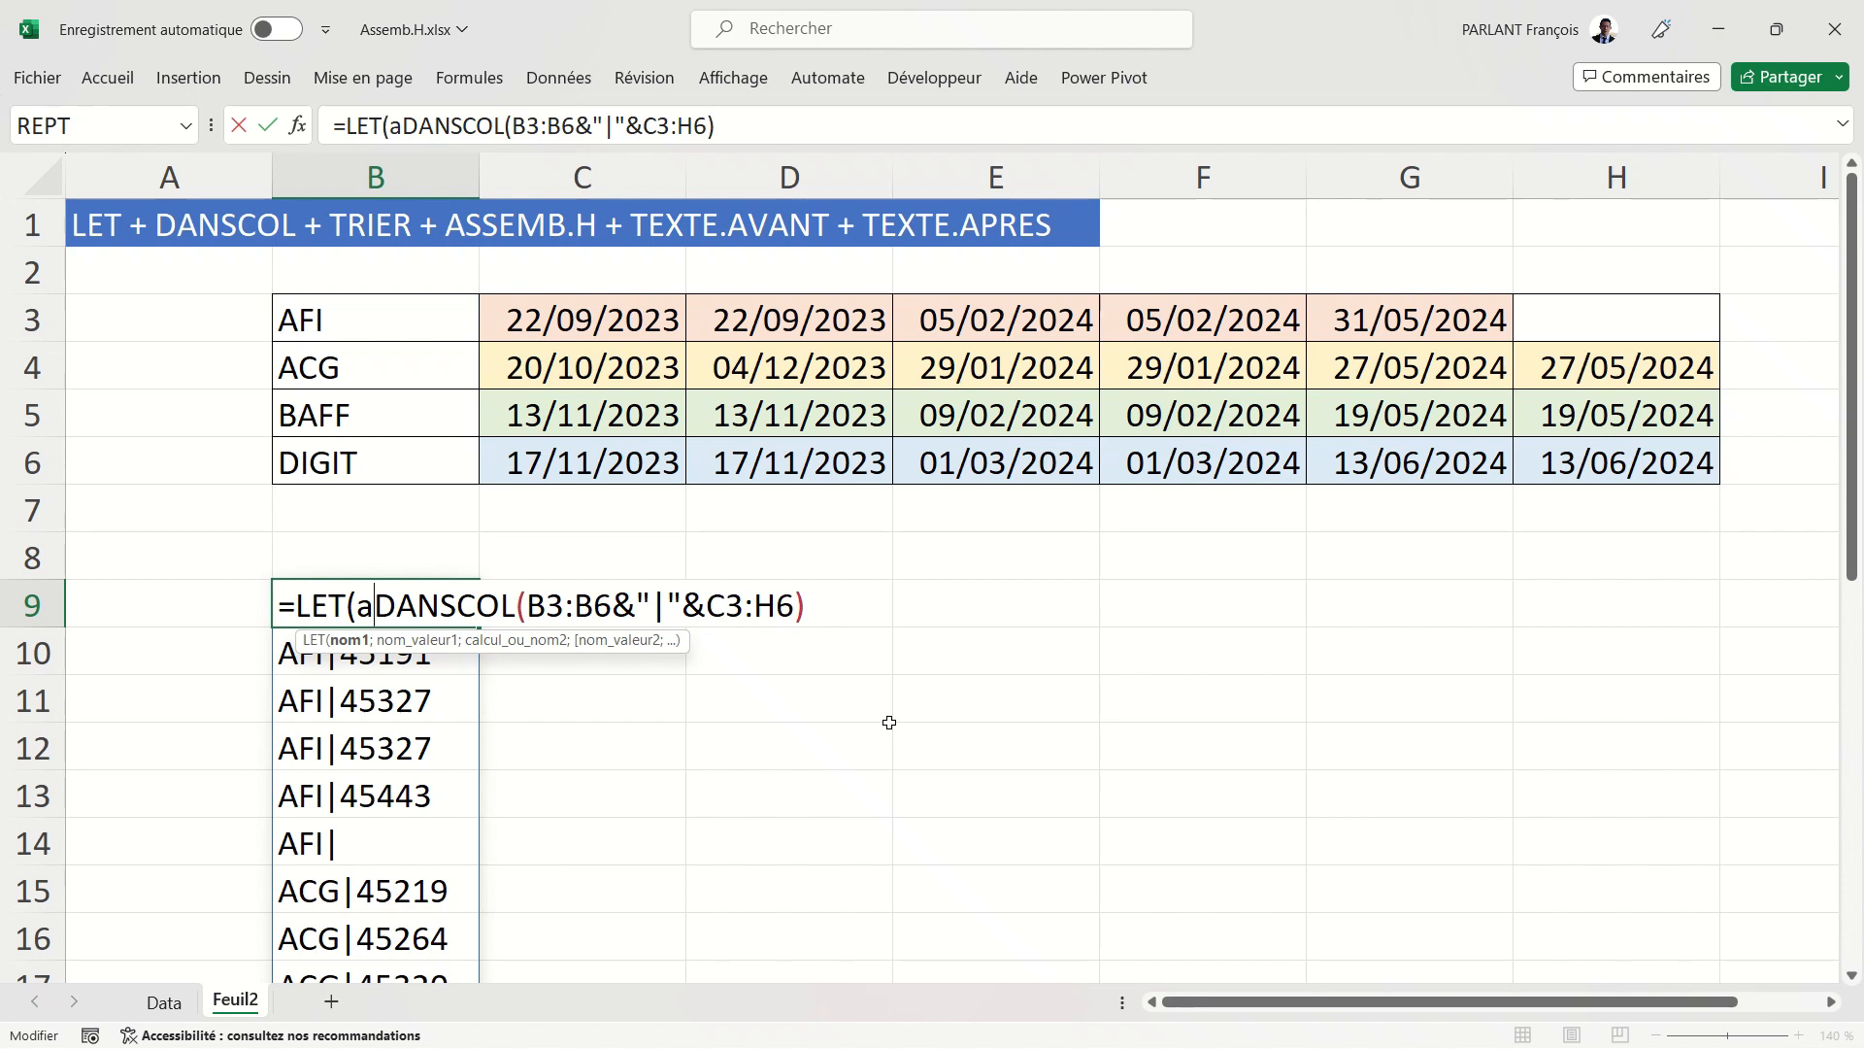
pyautogui.write(';')
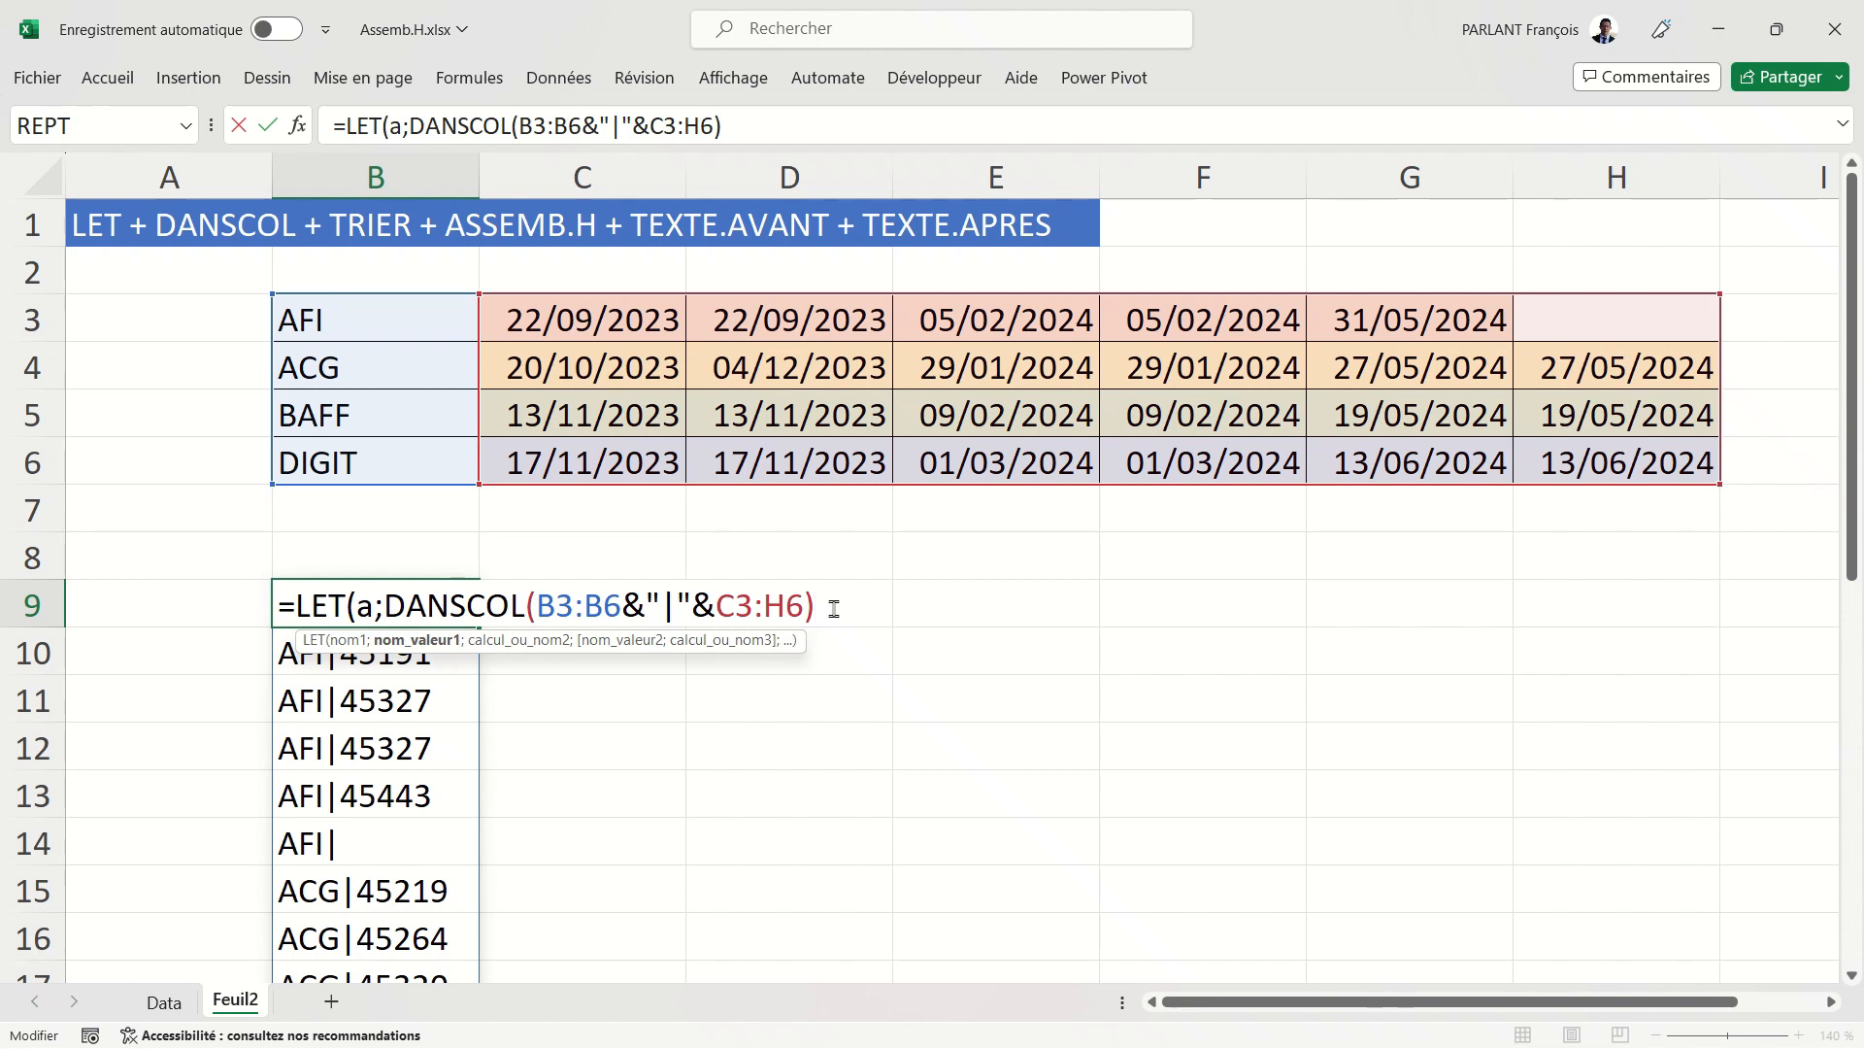
pyautogui.write(';')
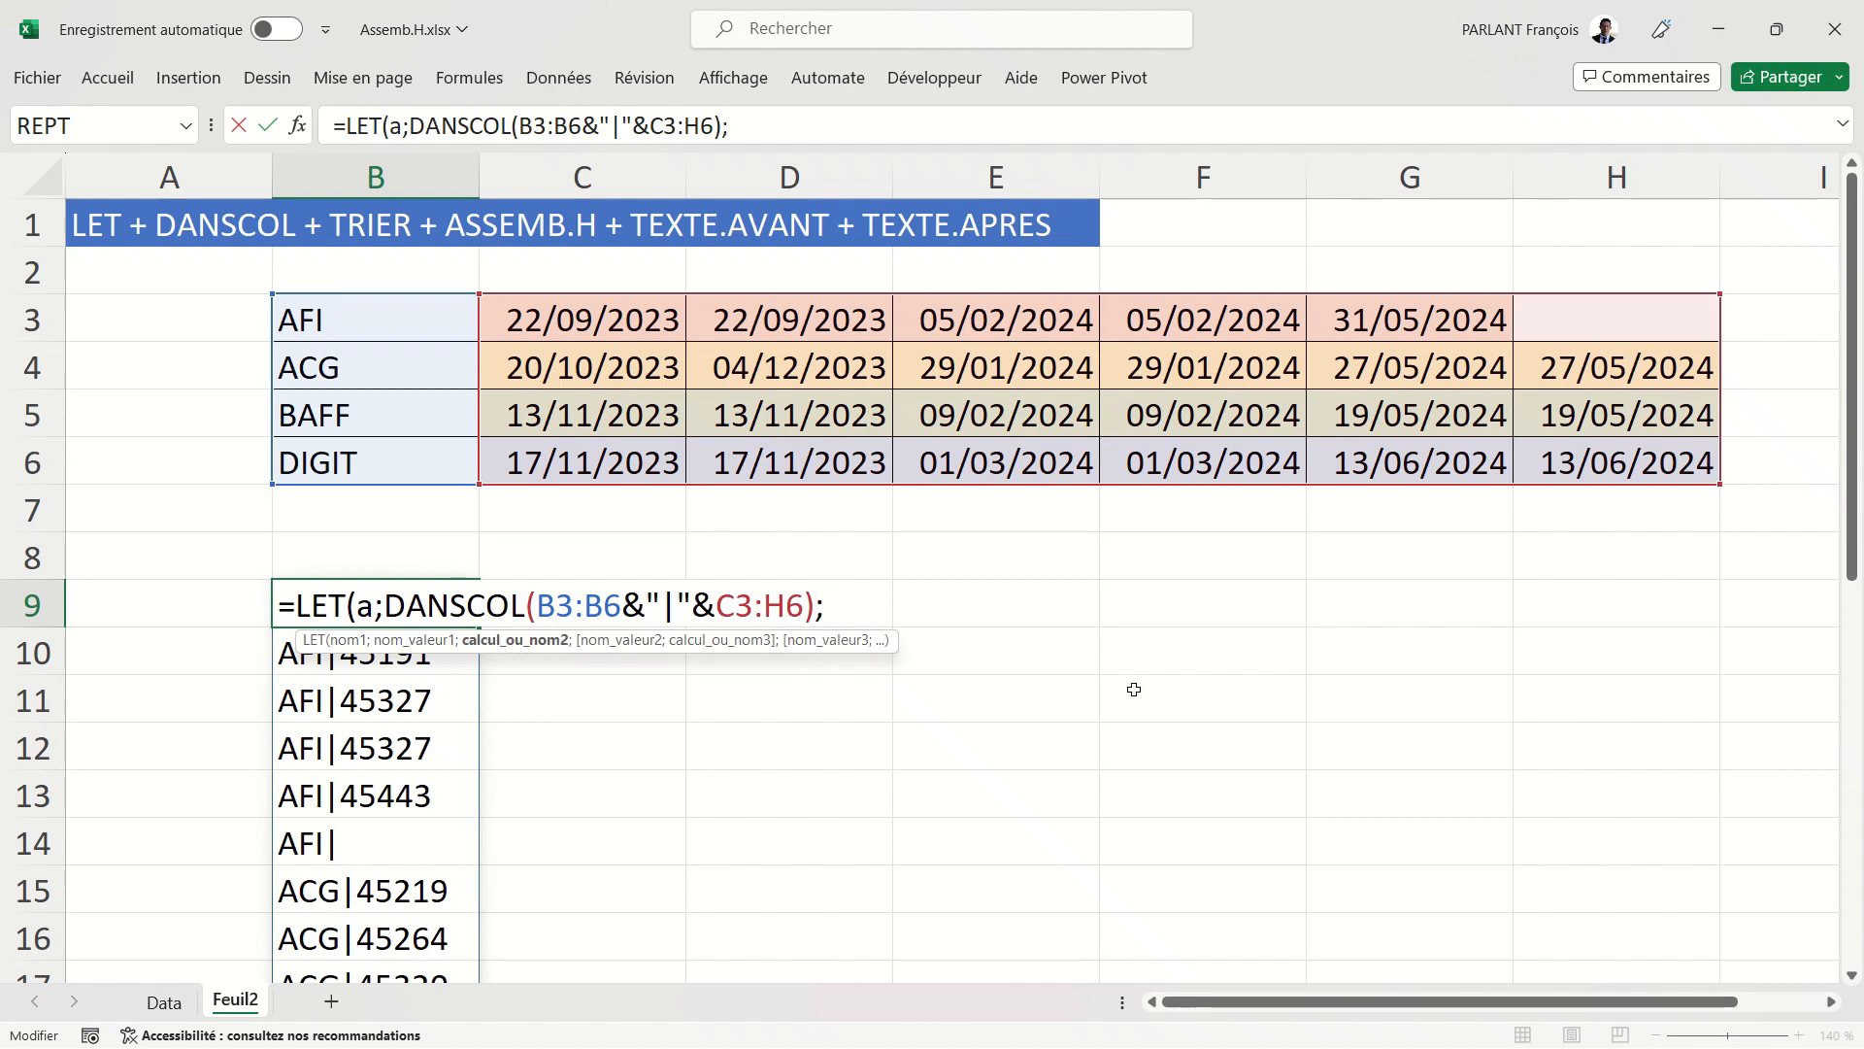
pyautogui.write('a')
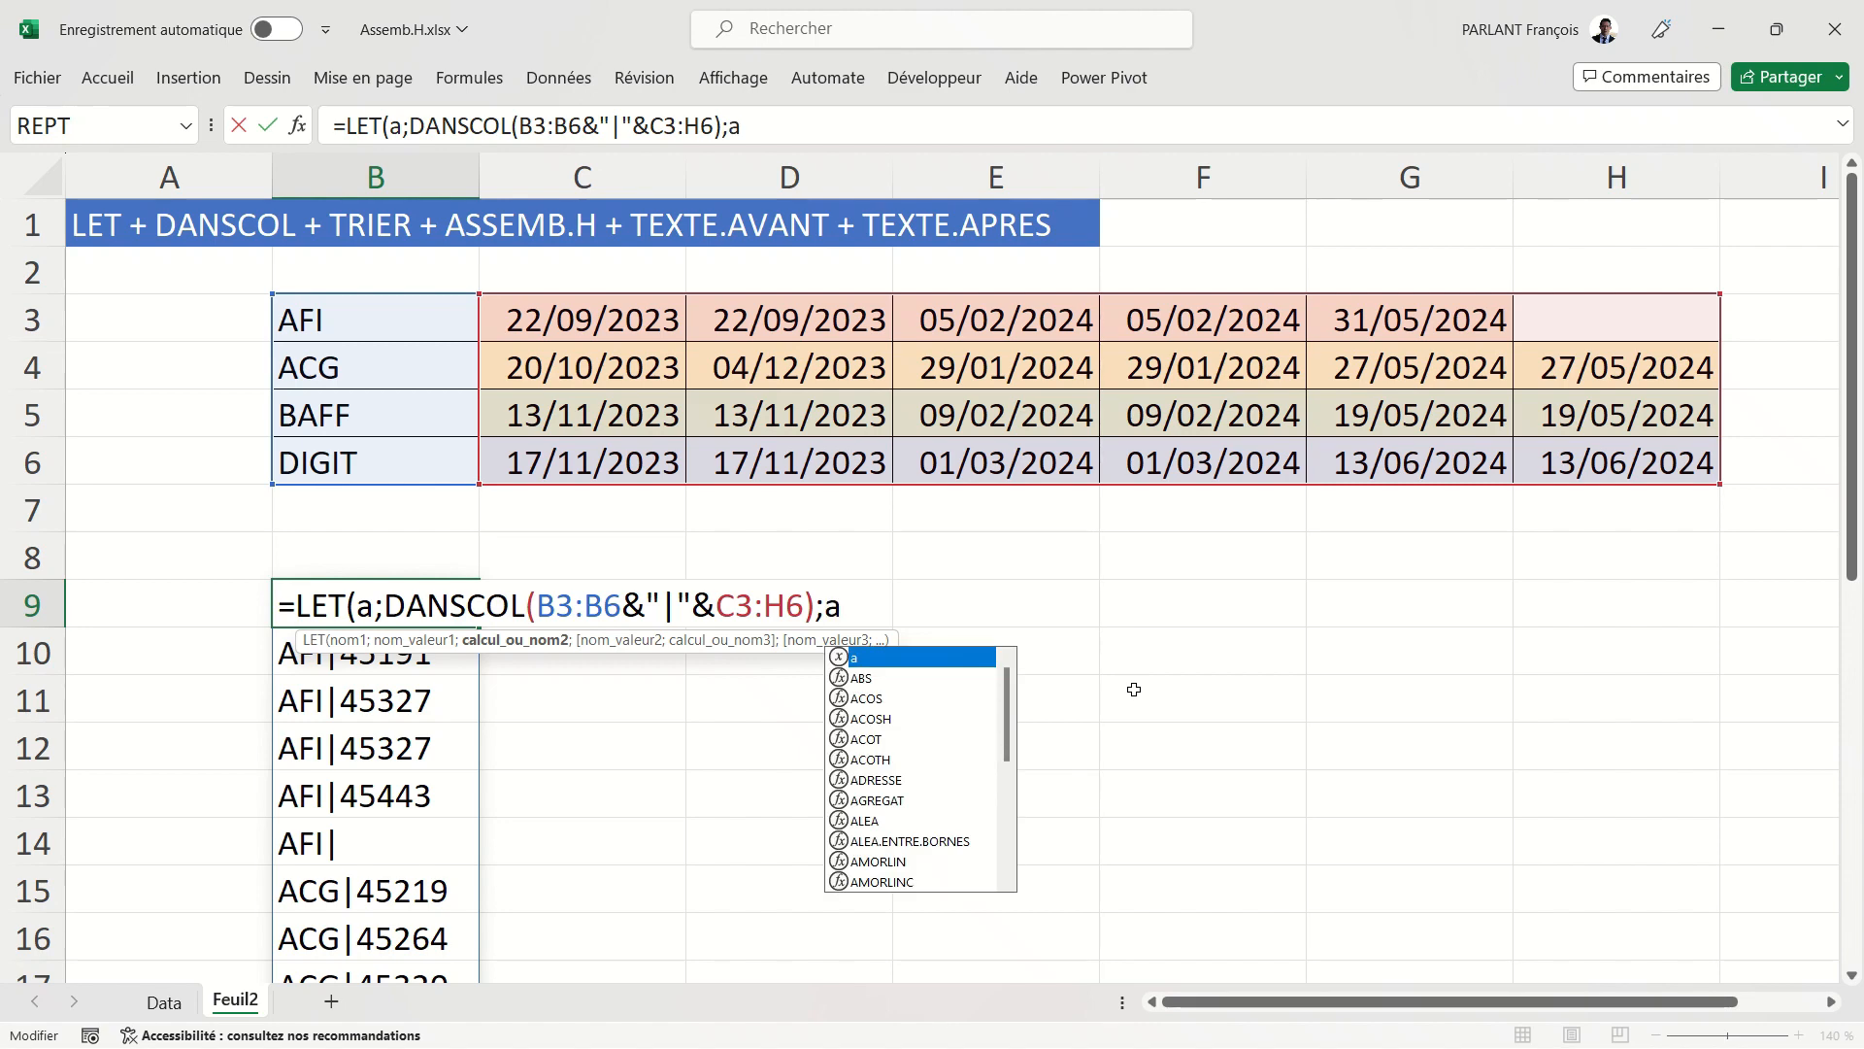
pyautogui.write(')')
pyautogui.press('Return')
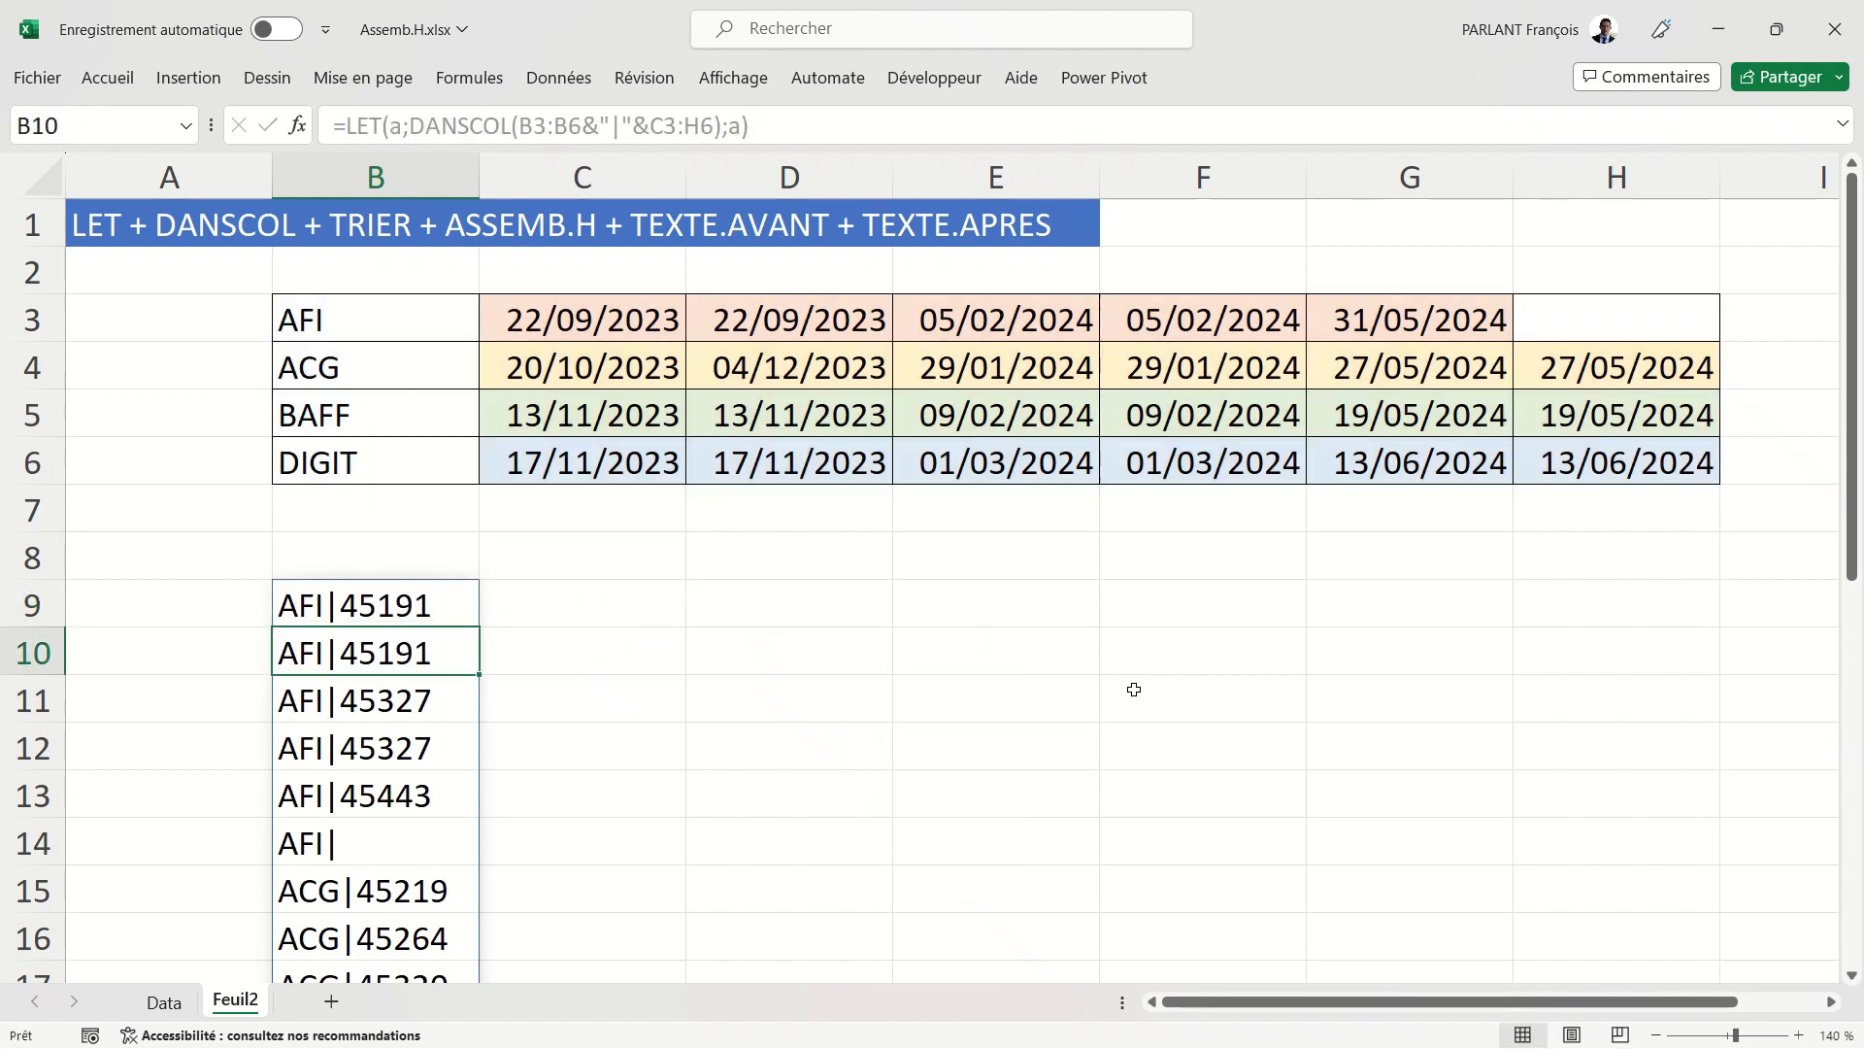
# Change the LET result in B9 to TEXTE.AVANT(a;"|") to extract the labels before the delimiter
pyautogui.click(411, 610)
pyautogui.doubleClick(411, 609)
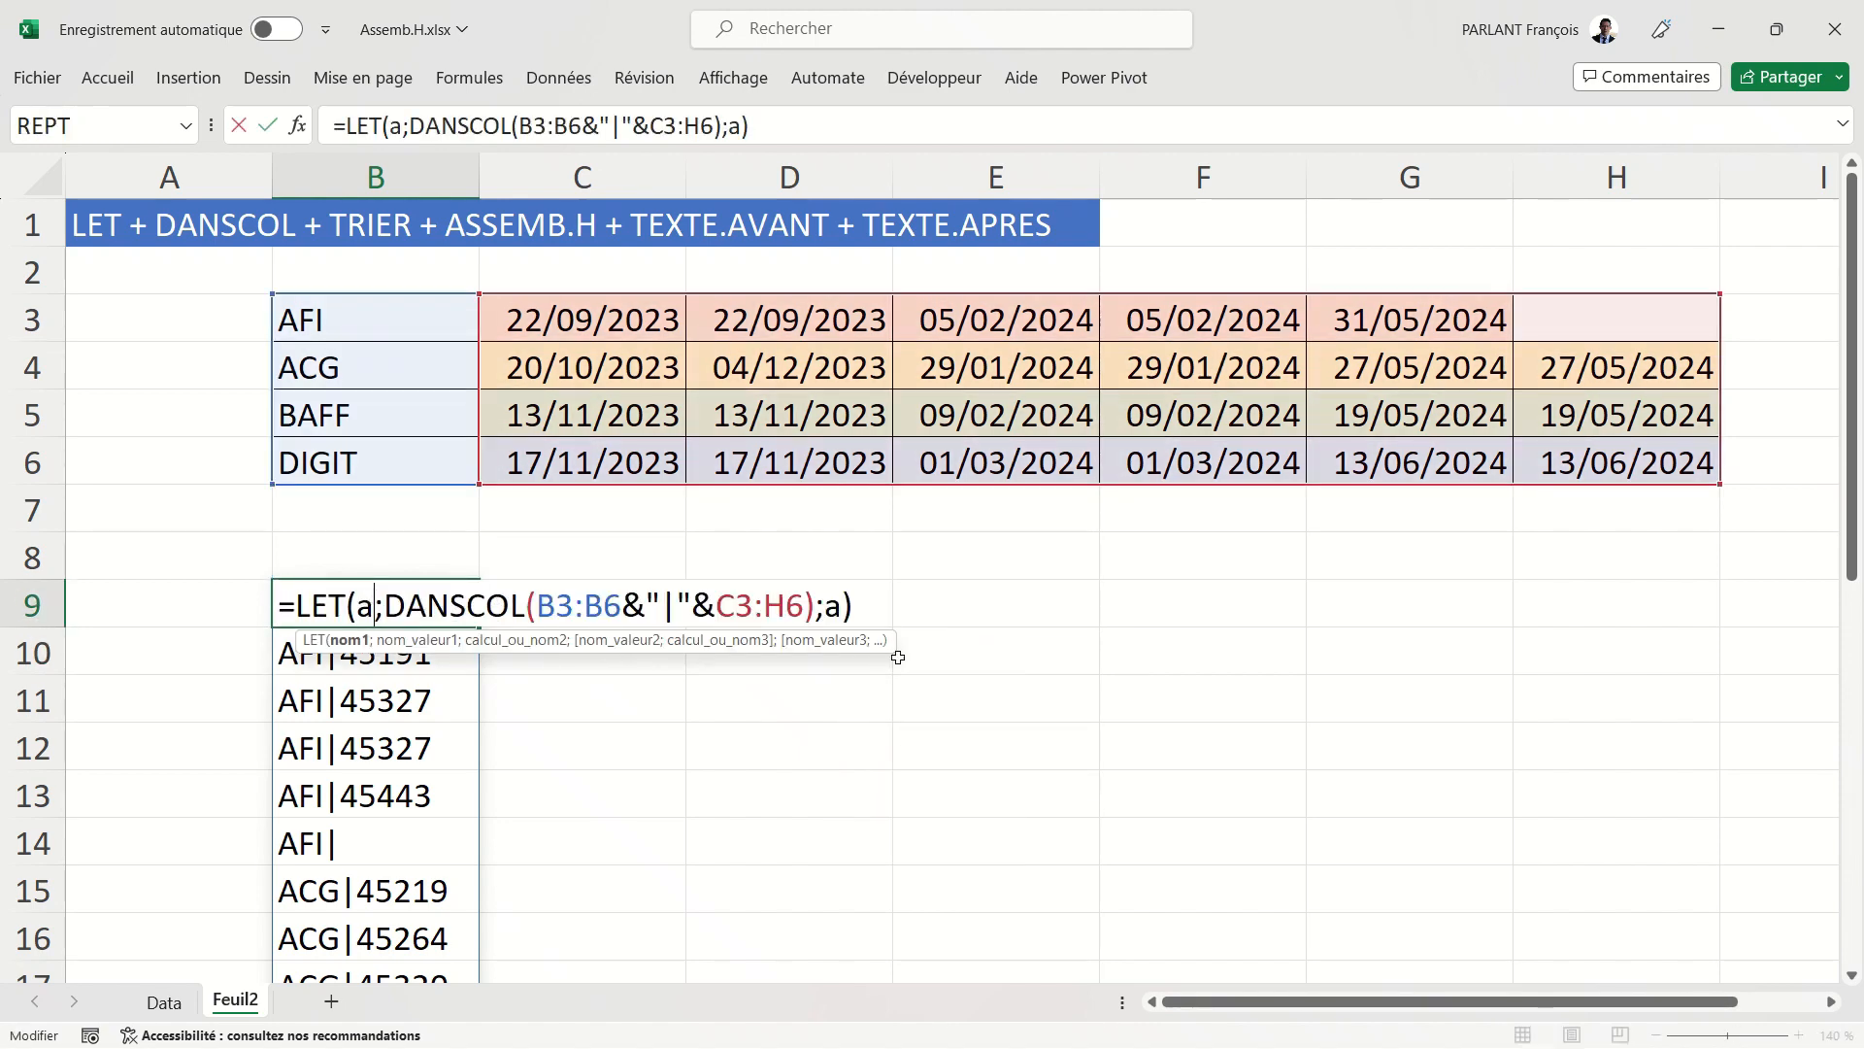
pyautogui.click(842, 606)
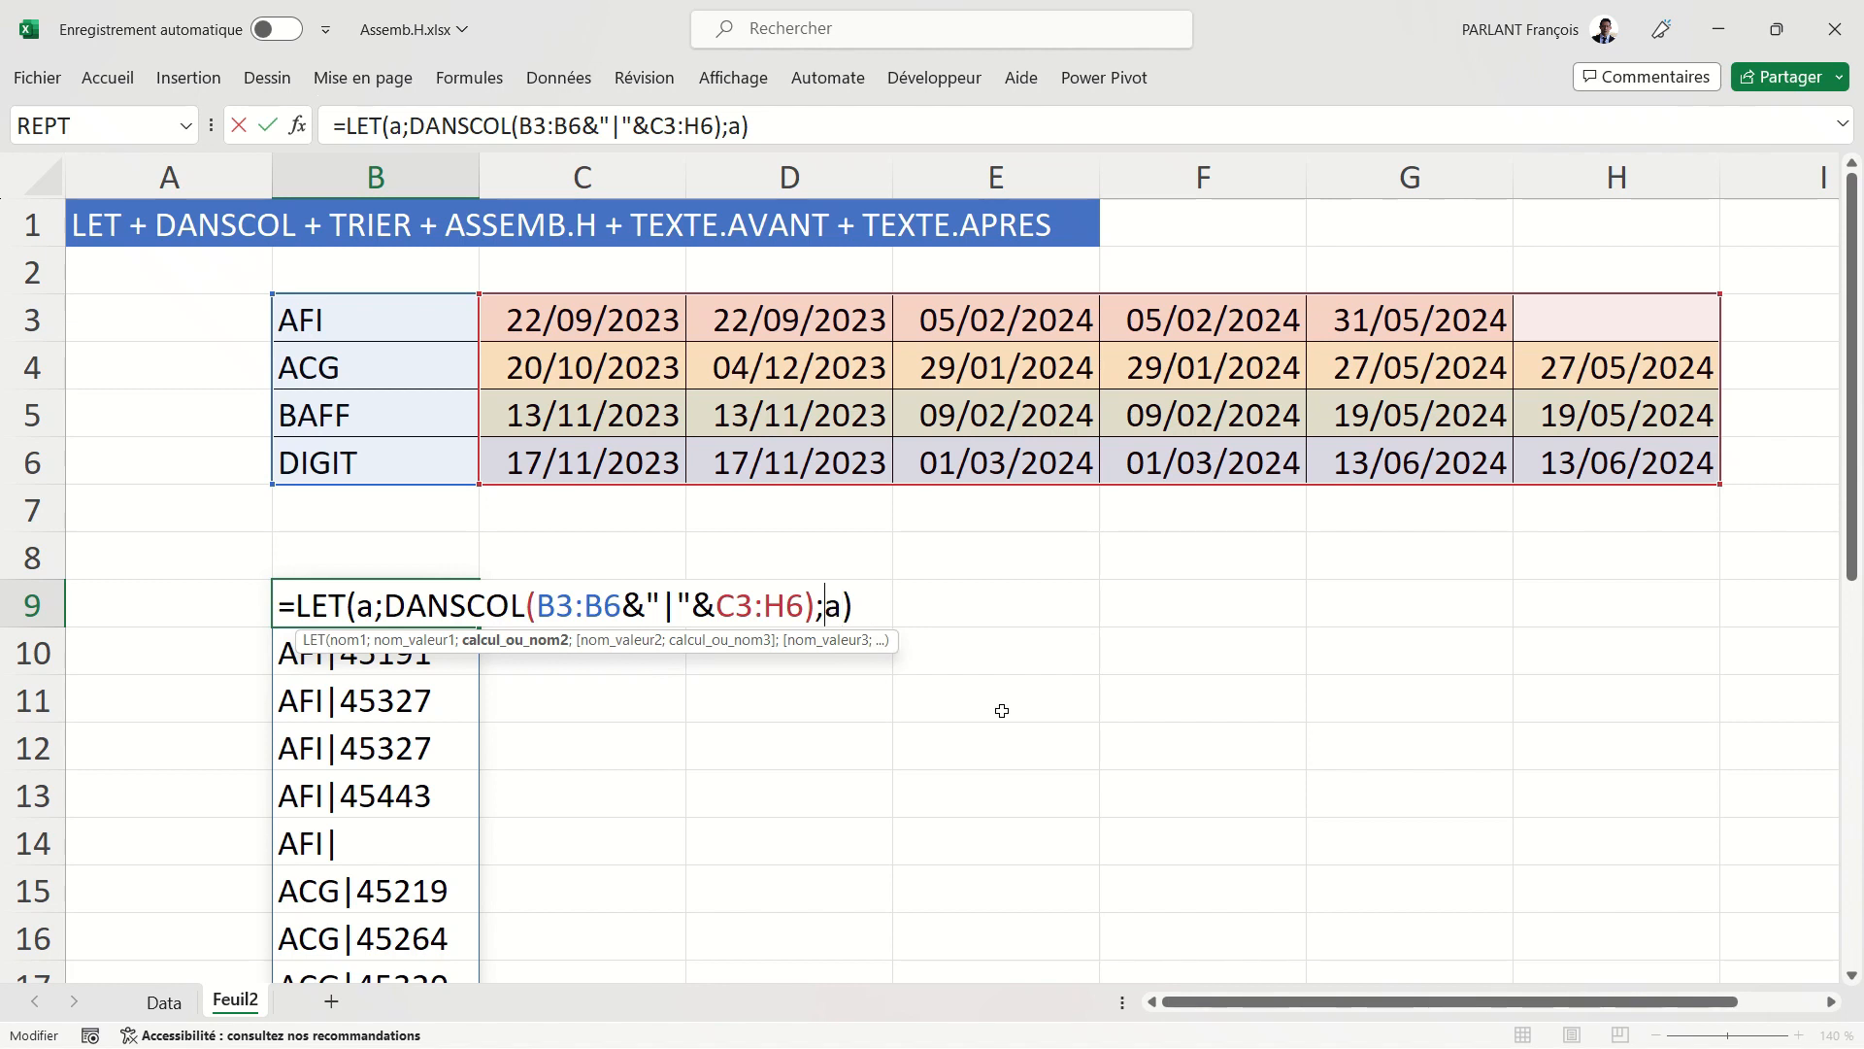
pyautogui.write('tex')
pyautogui.press('Down')
pyautogui.press('Down')
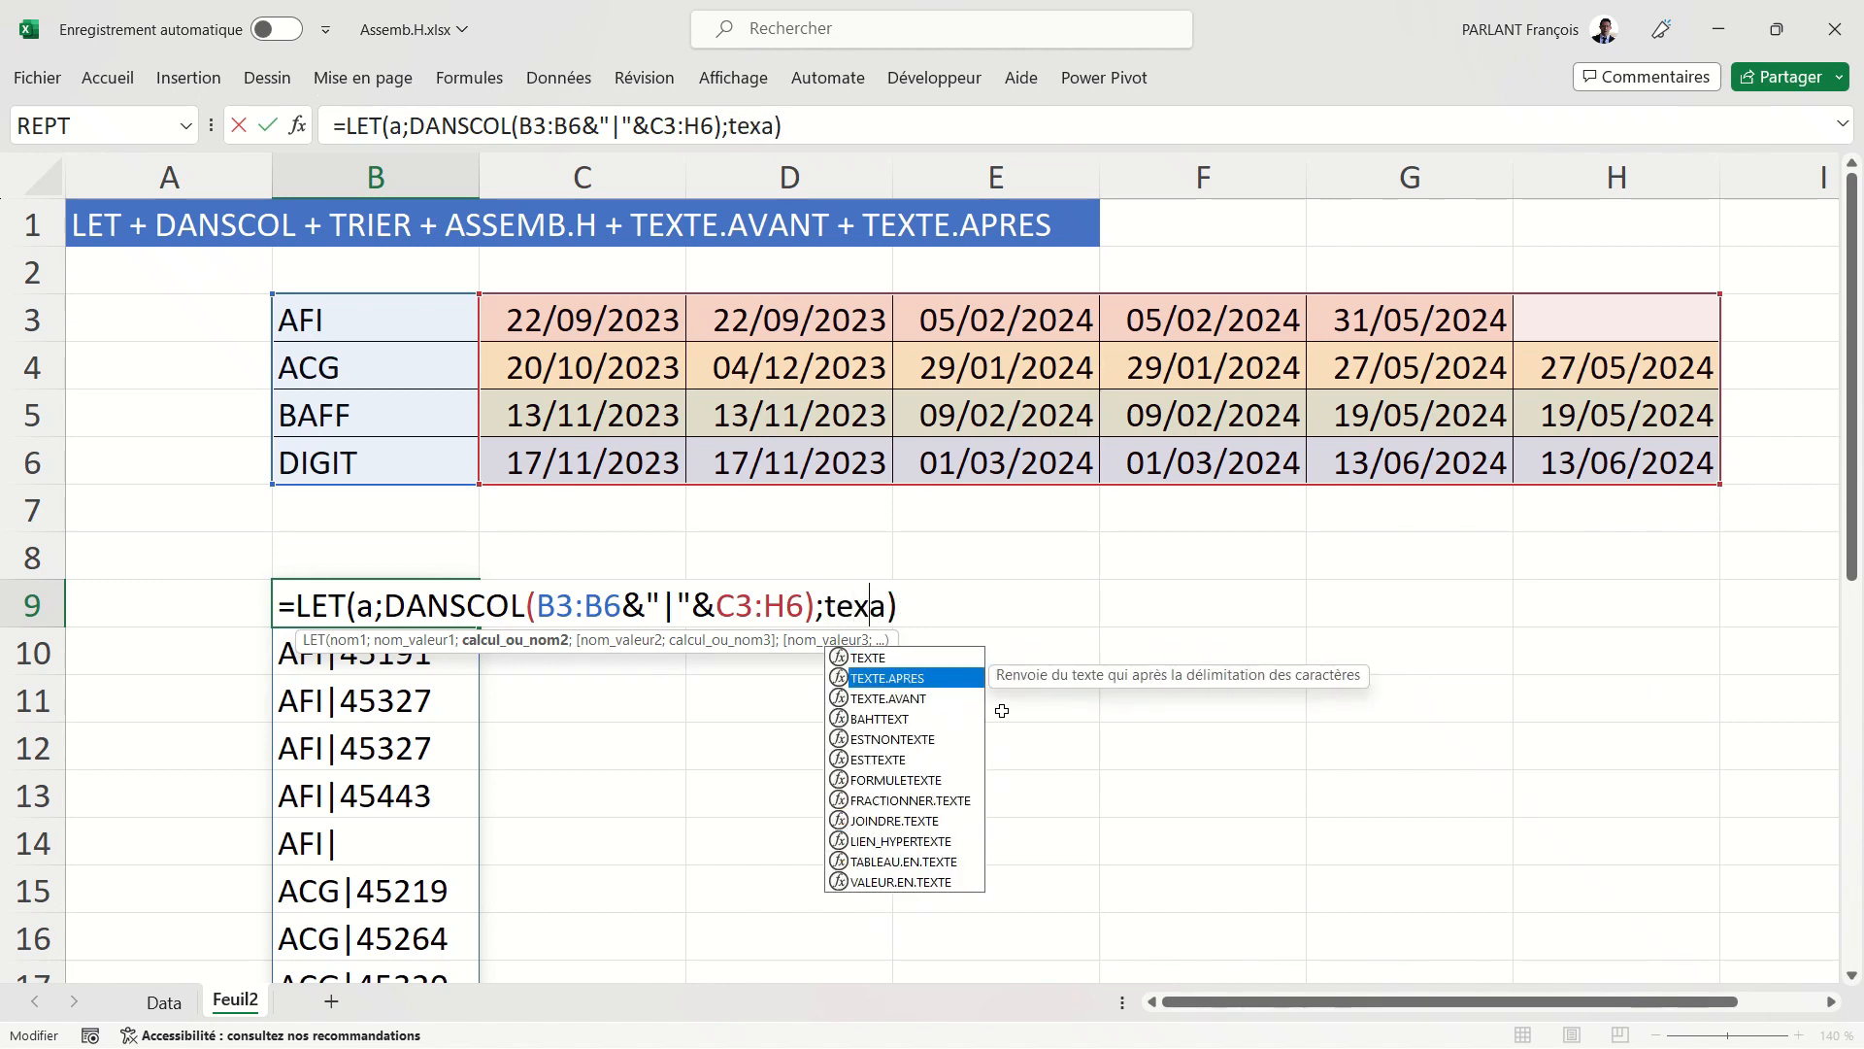
pyautogui.press('Tab')
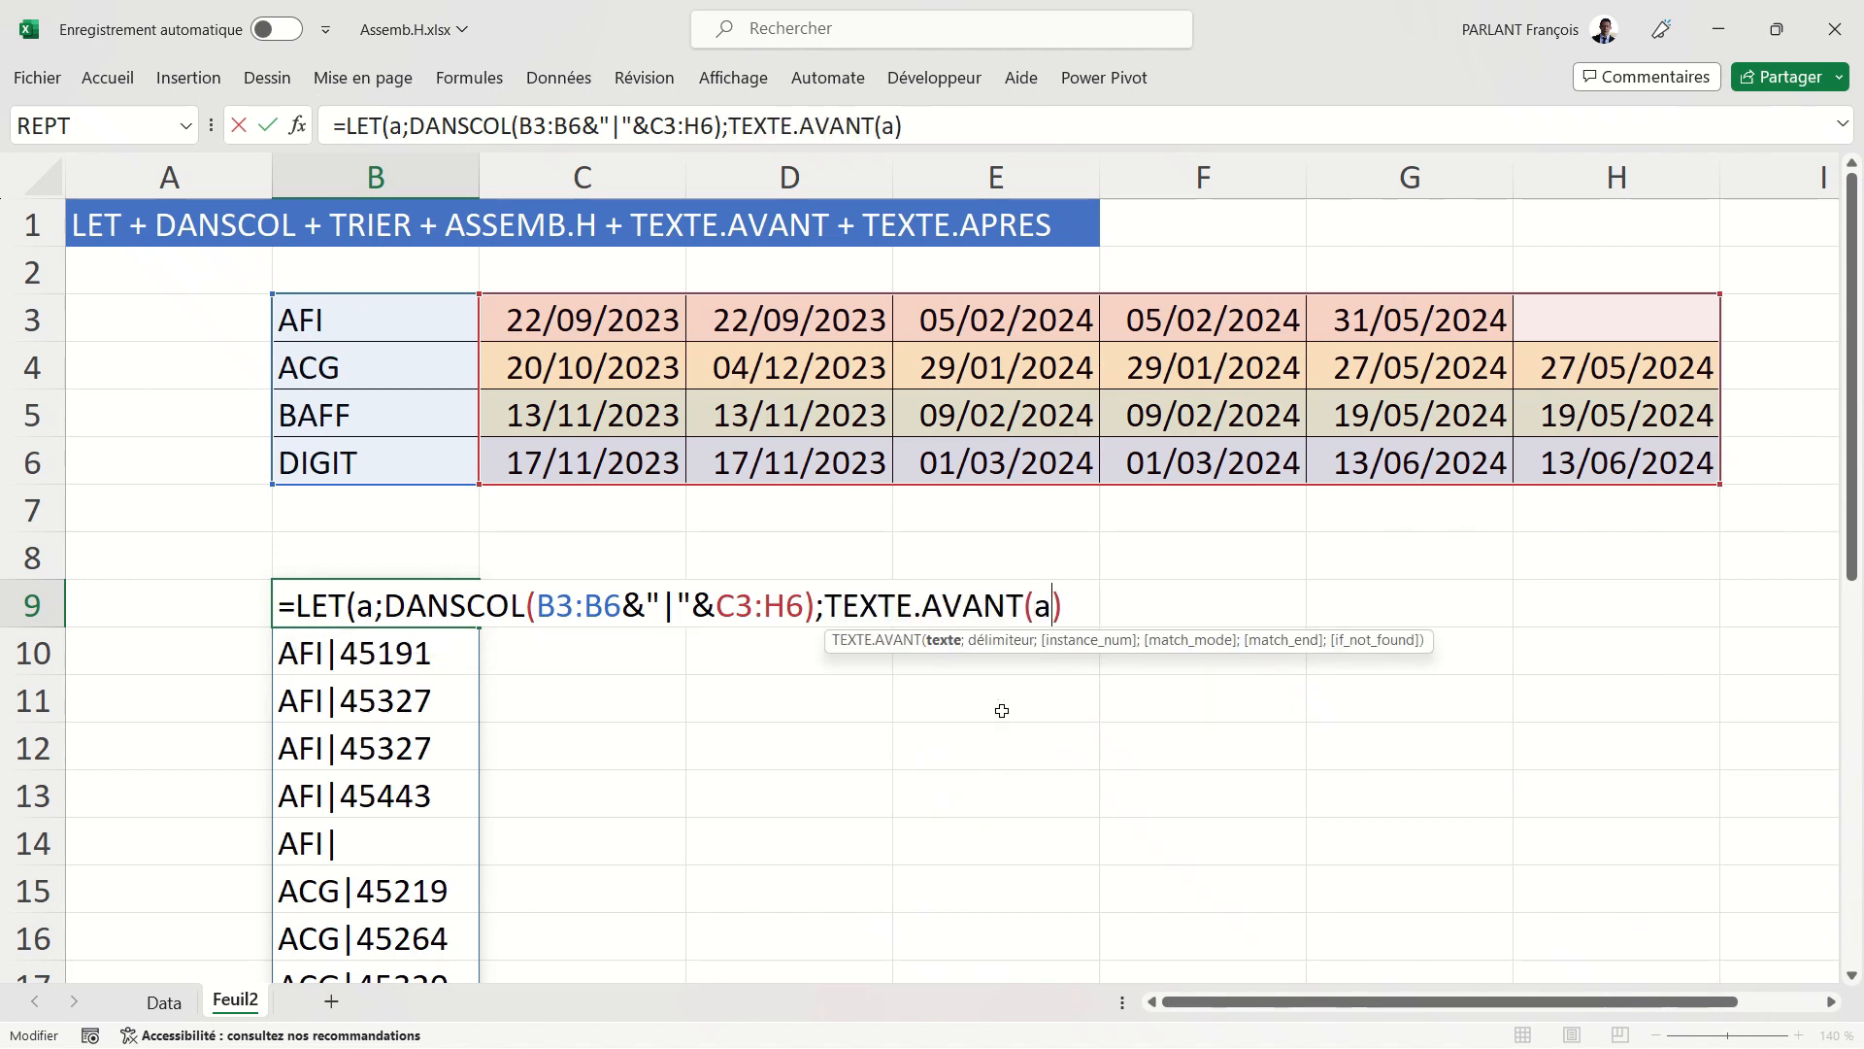
pyautogui.write(';')
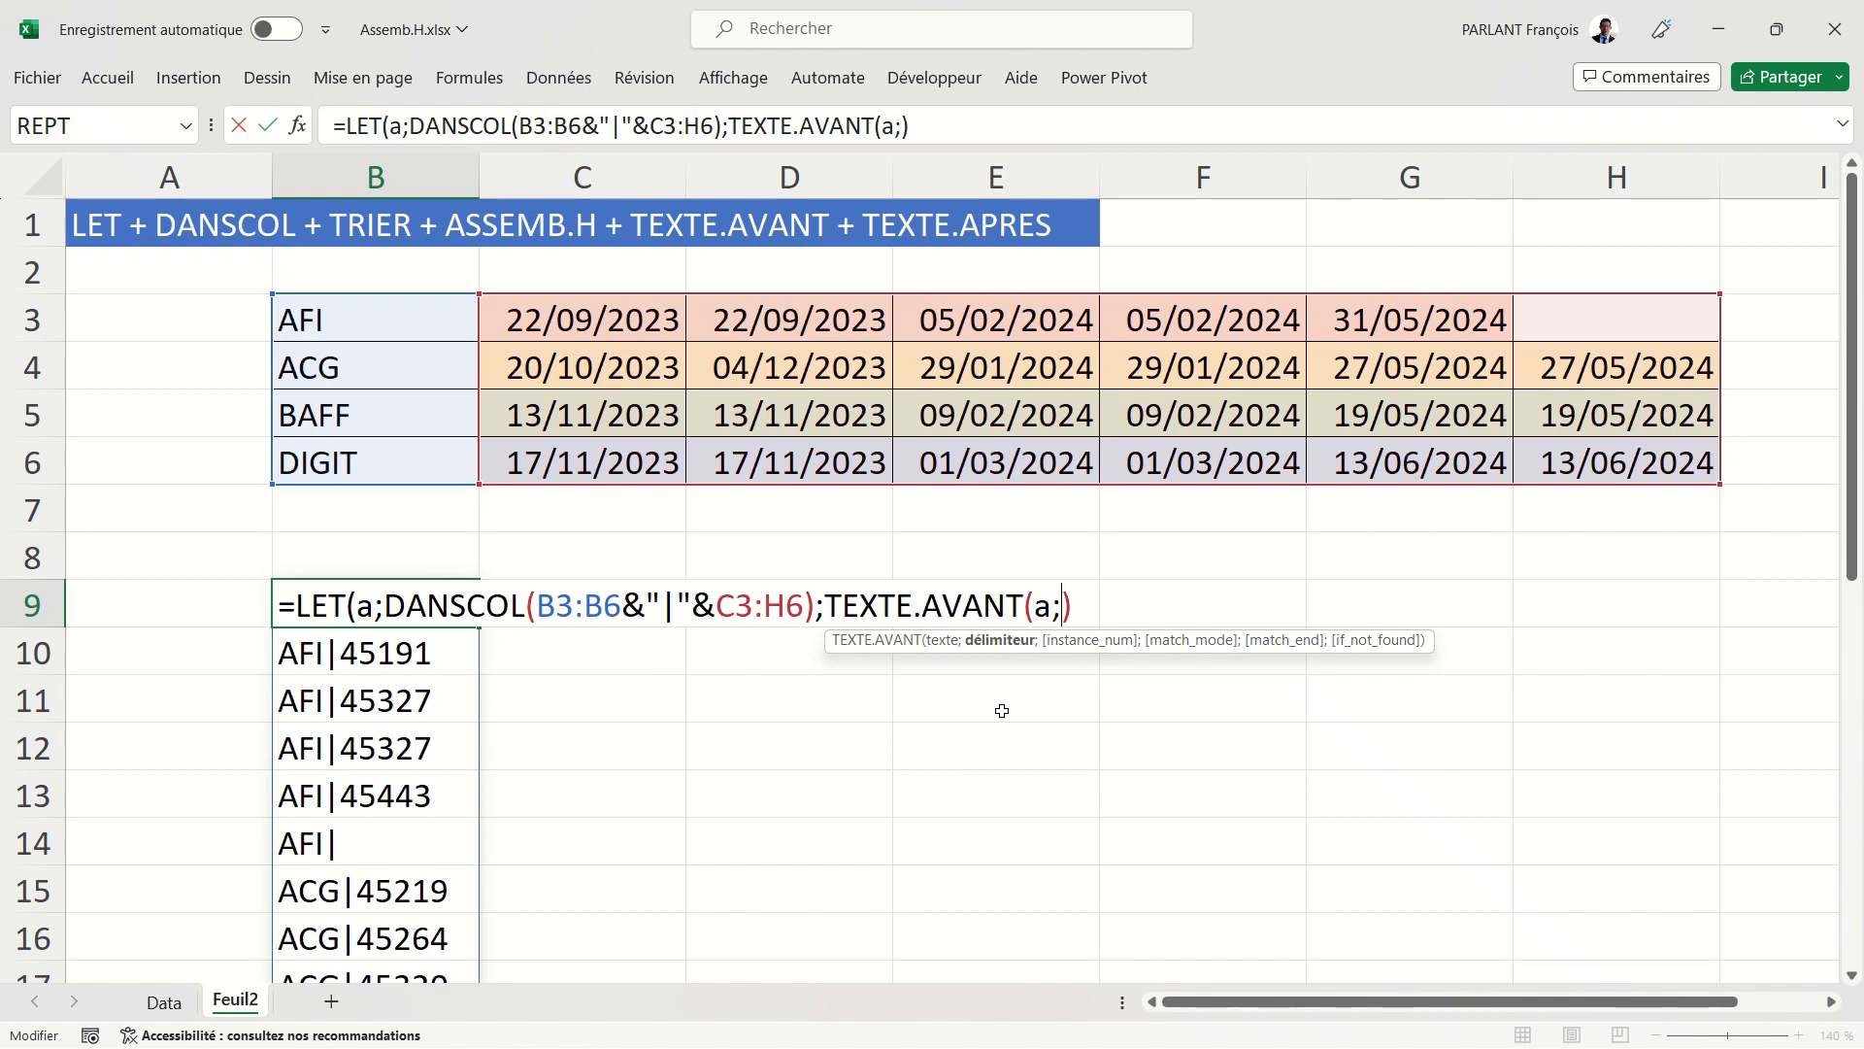
pyautogui.write('"|")')
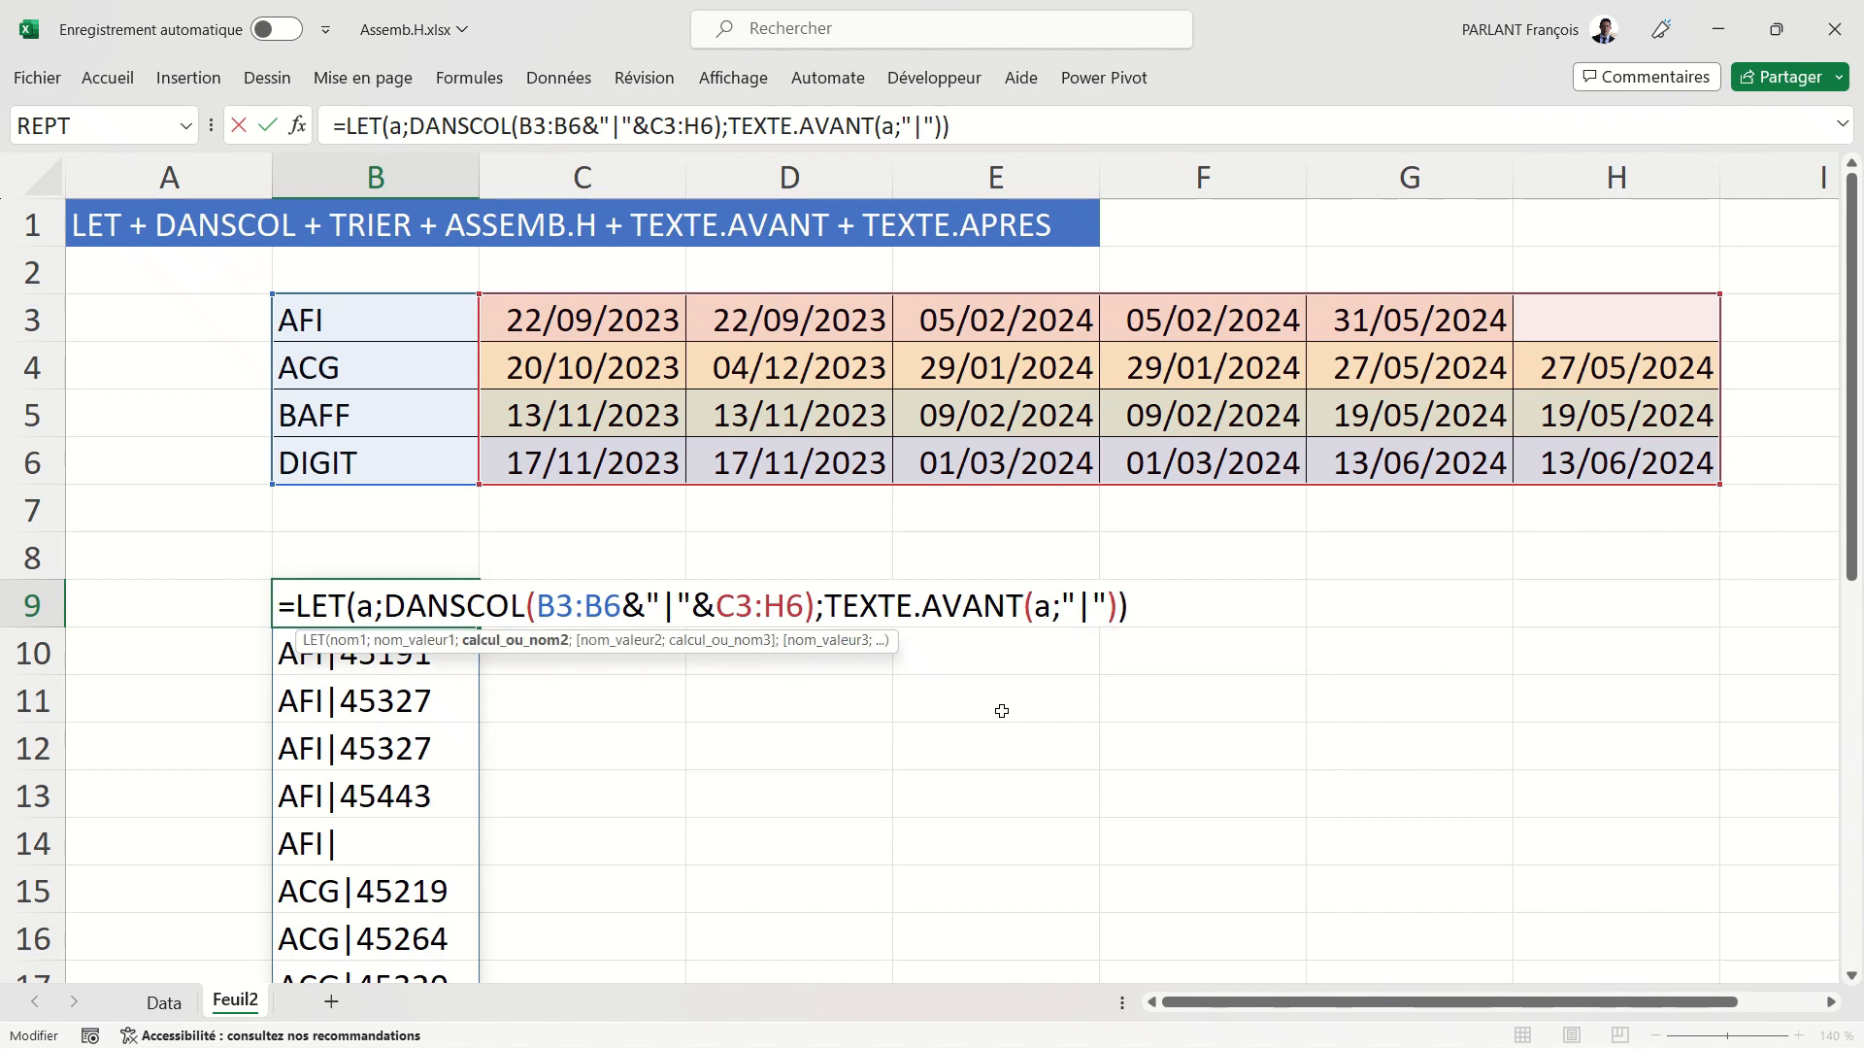
pyautogui.press('Return')
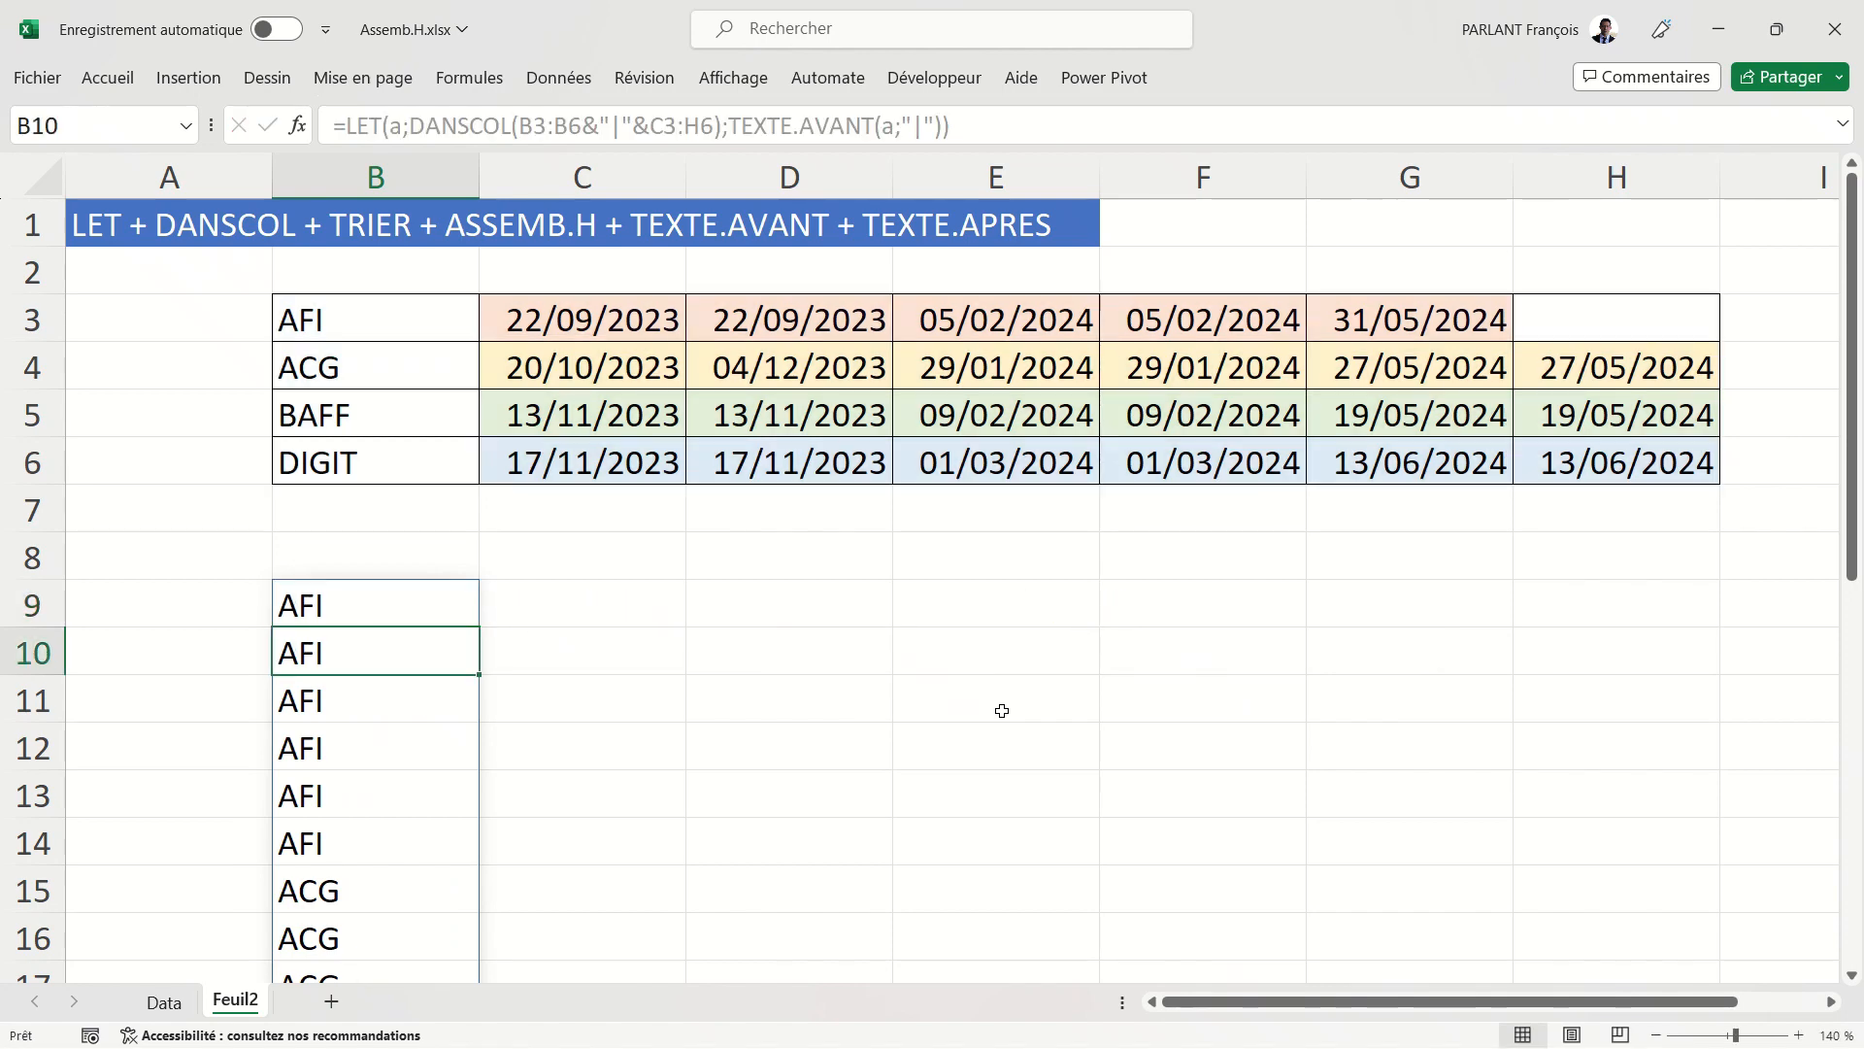
# Start an ASSEMB.H call in the B9 LET formula with TEXTE.AVANT(a;"|") as its first array
pyautogui.doubleClick(357, 598)
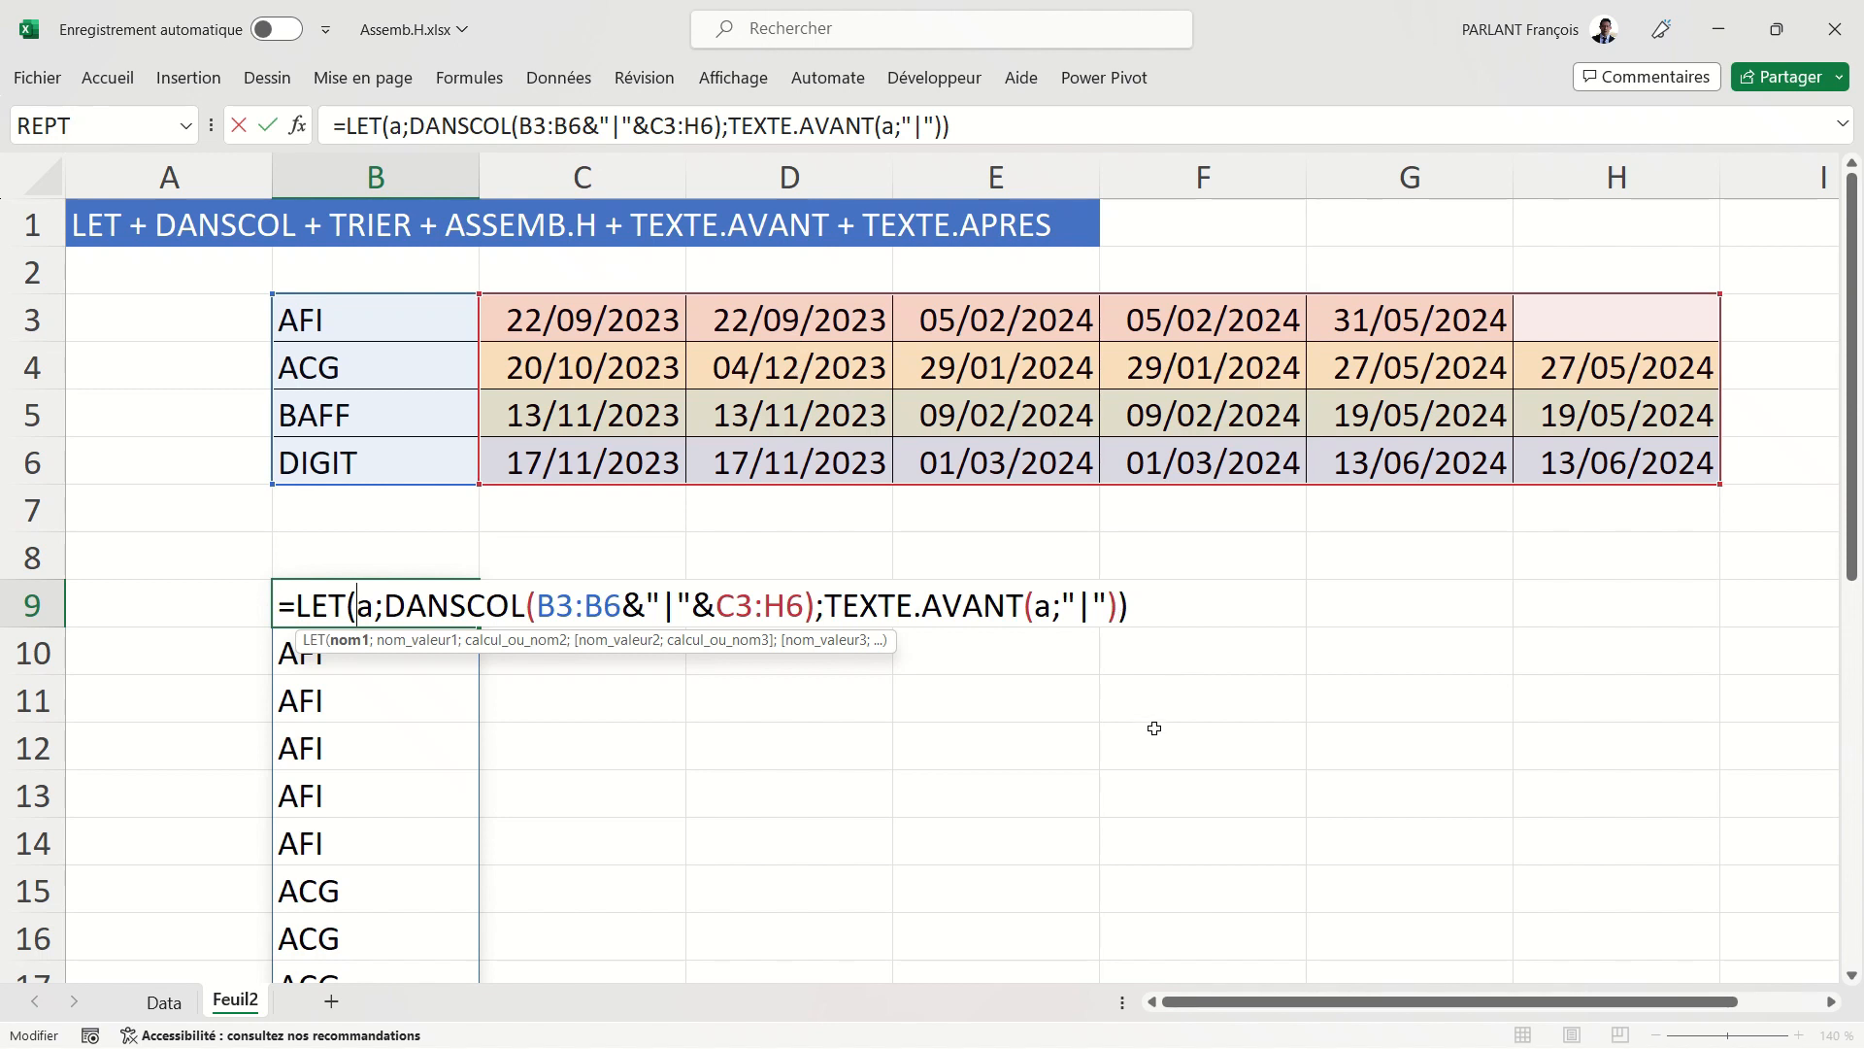
pyautogui.click(823, 604)
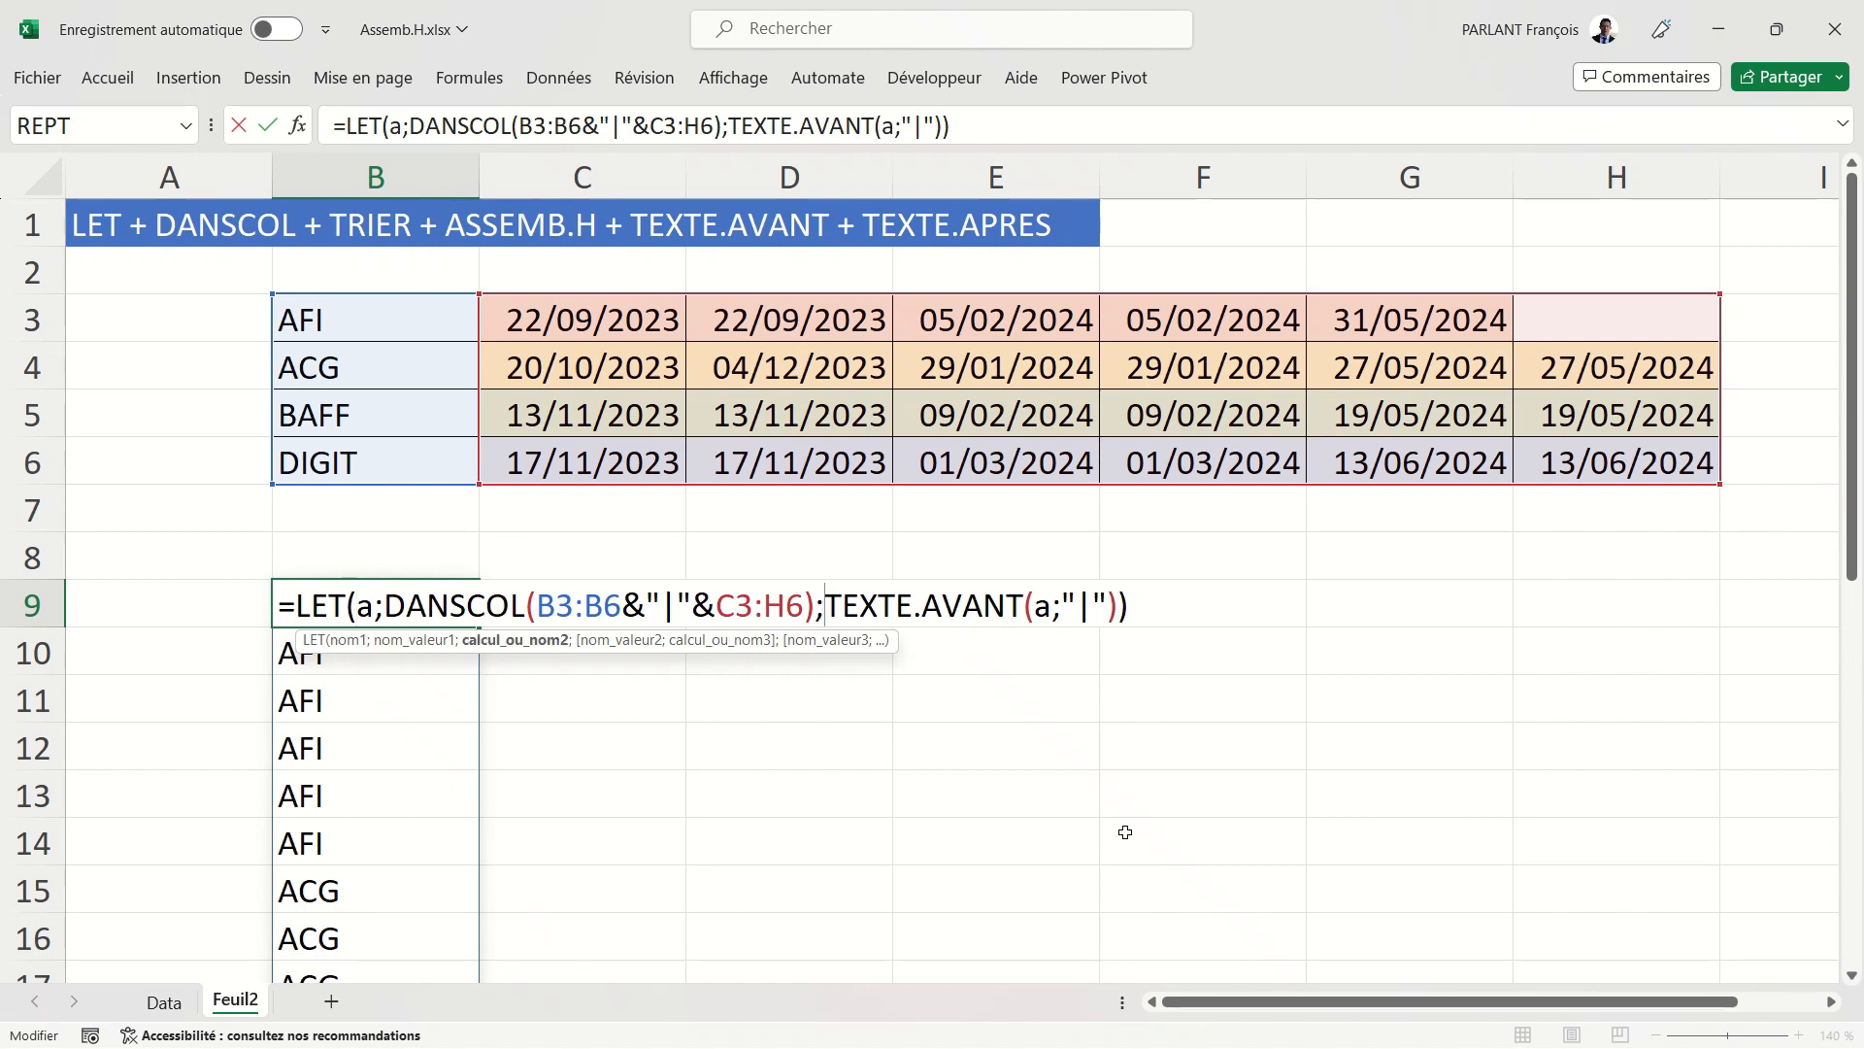
pyautogui.write('ass')
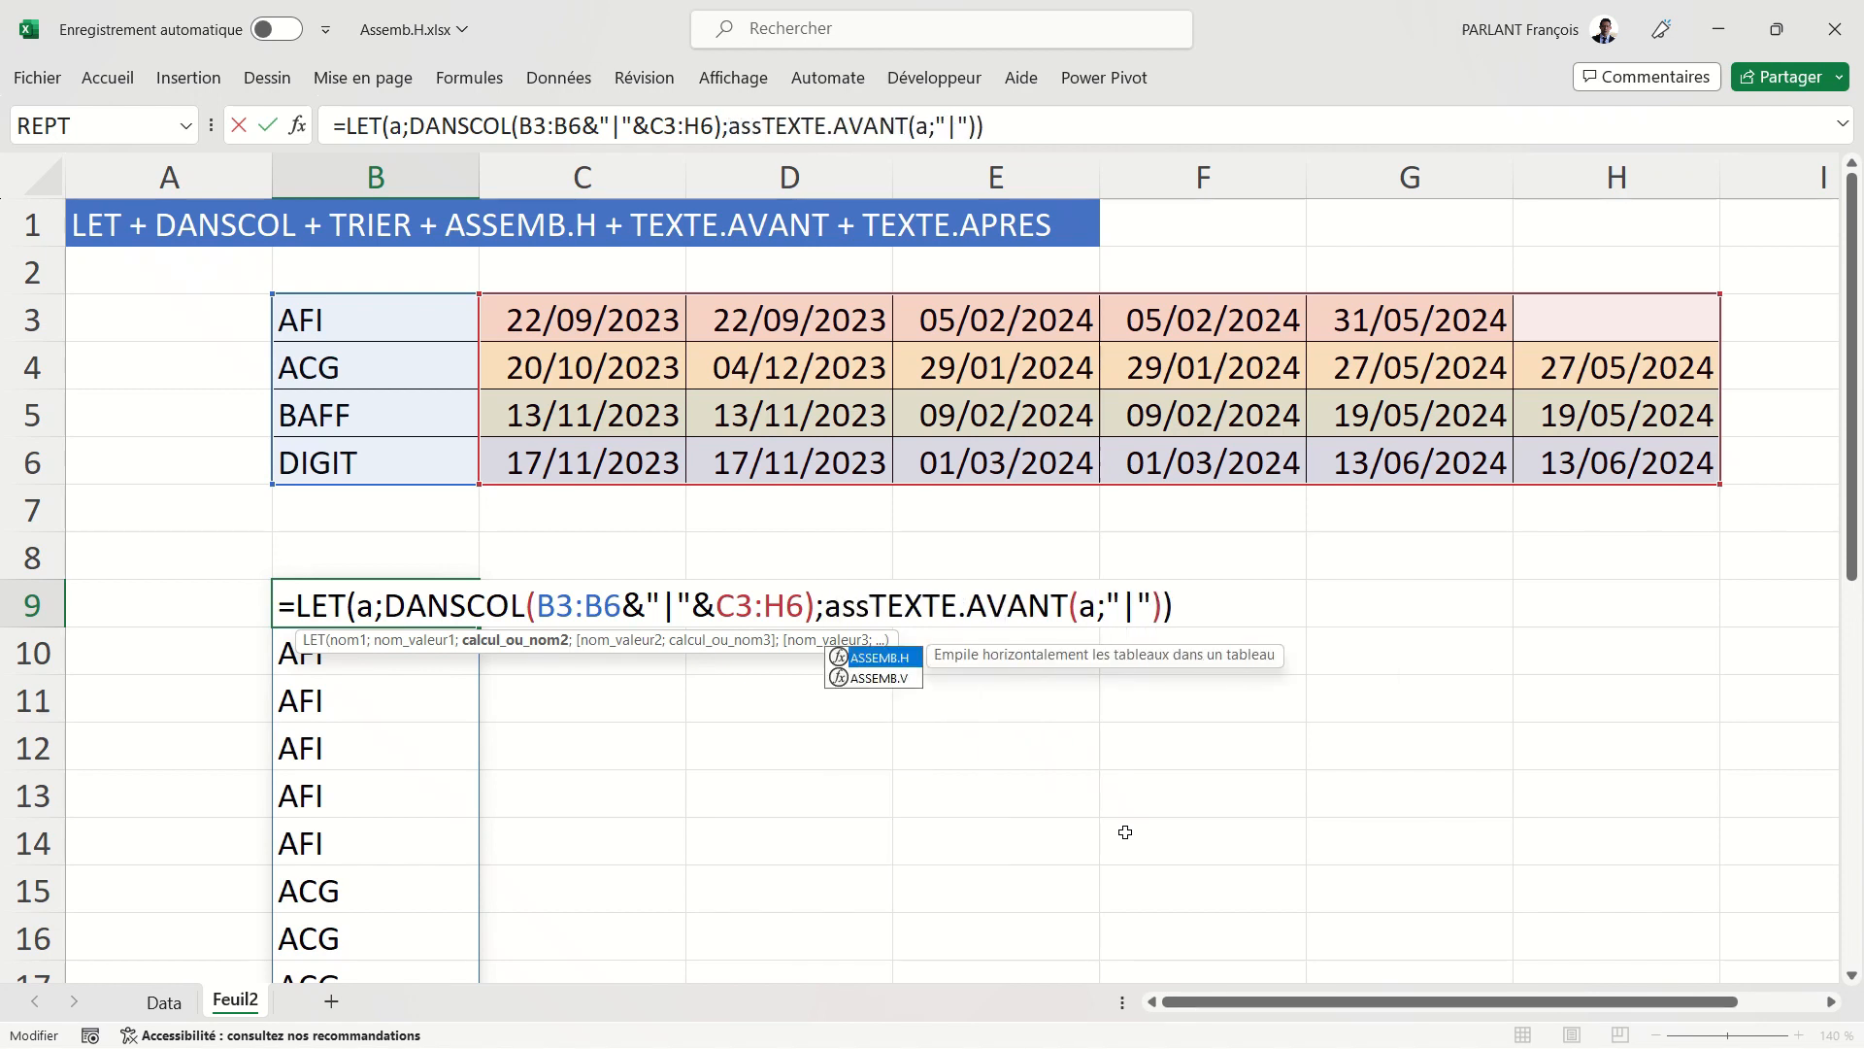
pyautogui.press('Tab')
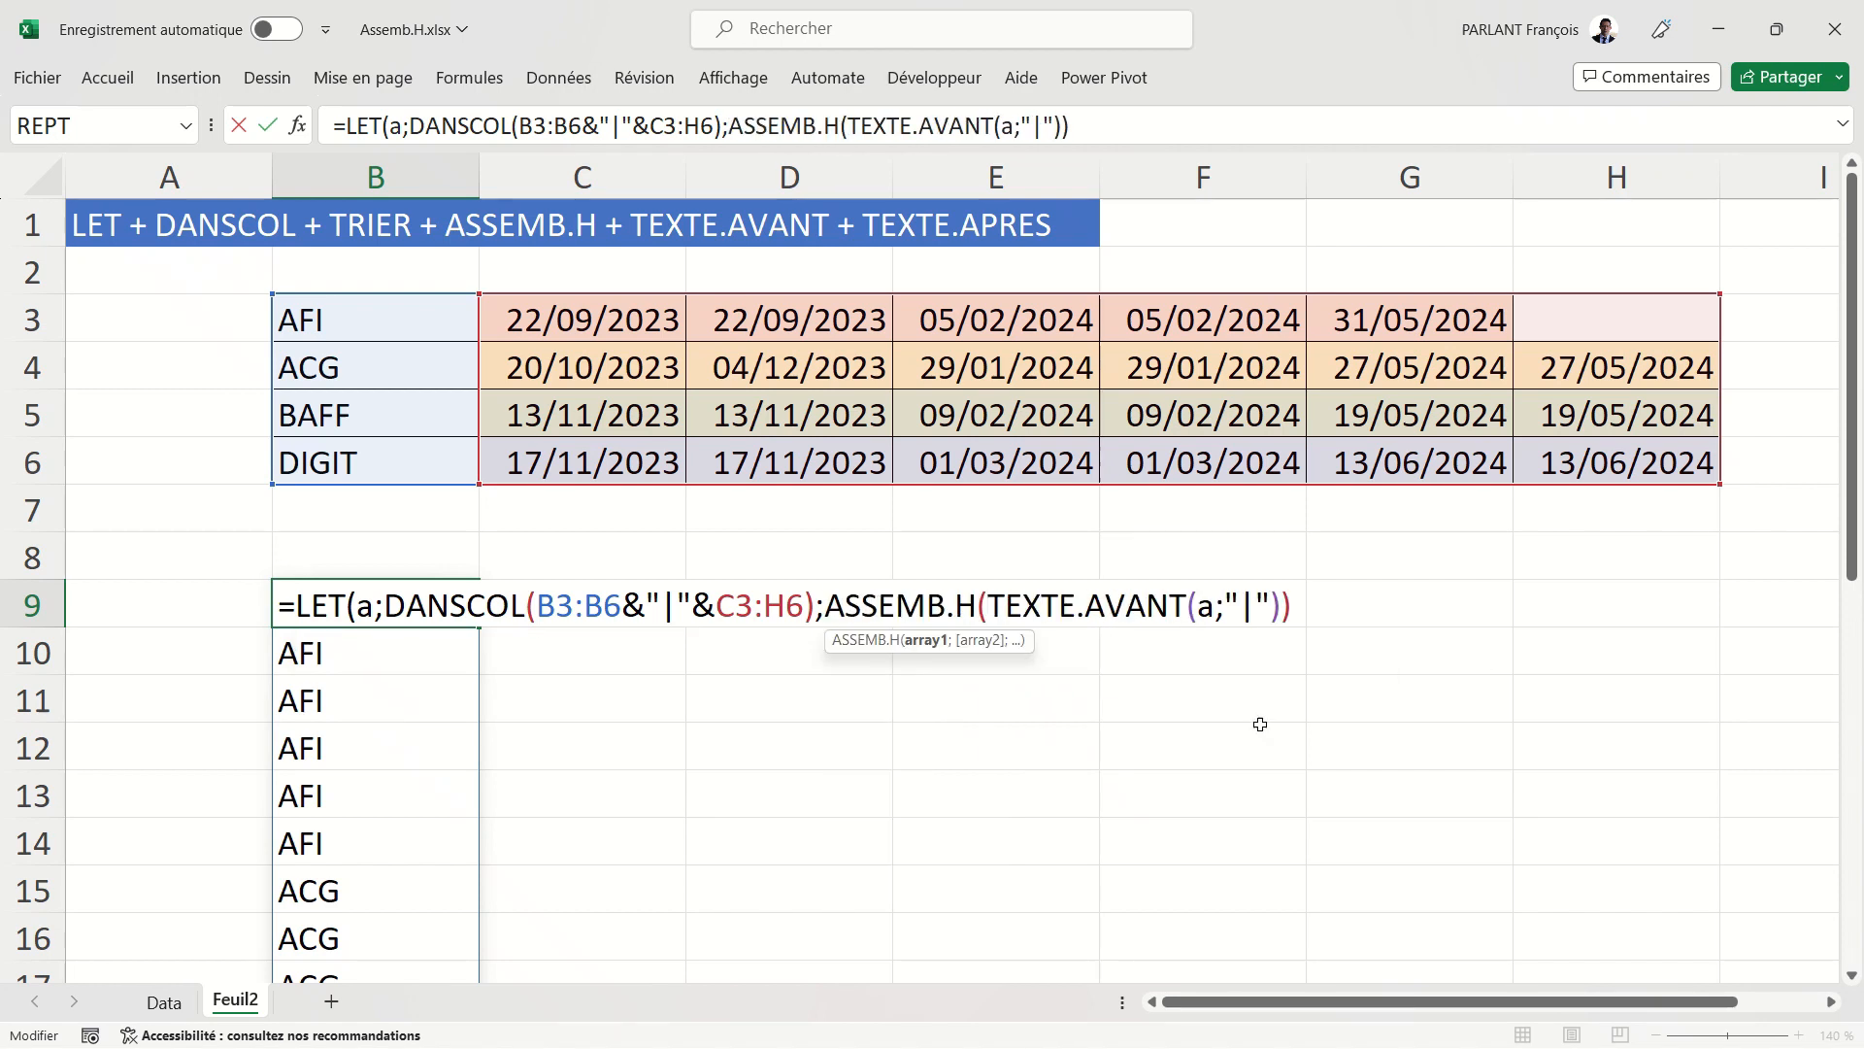
# Add TEXTE.APRES(a;"|") as the second ASSEMB.H array in the B9 formula, then close and validate it
pyautogui.moveTo(1282, 604); pyautogui.dragTo(1125, 590)
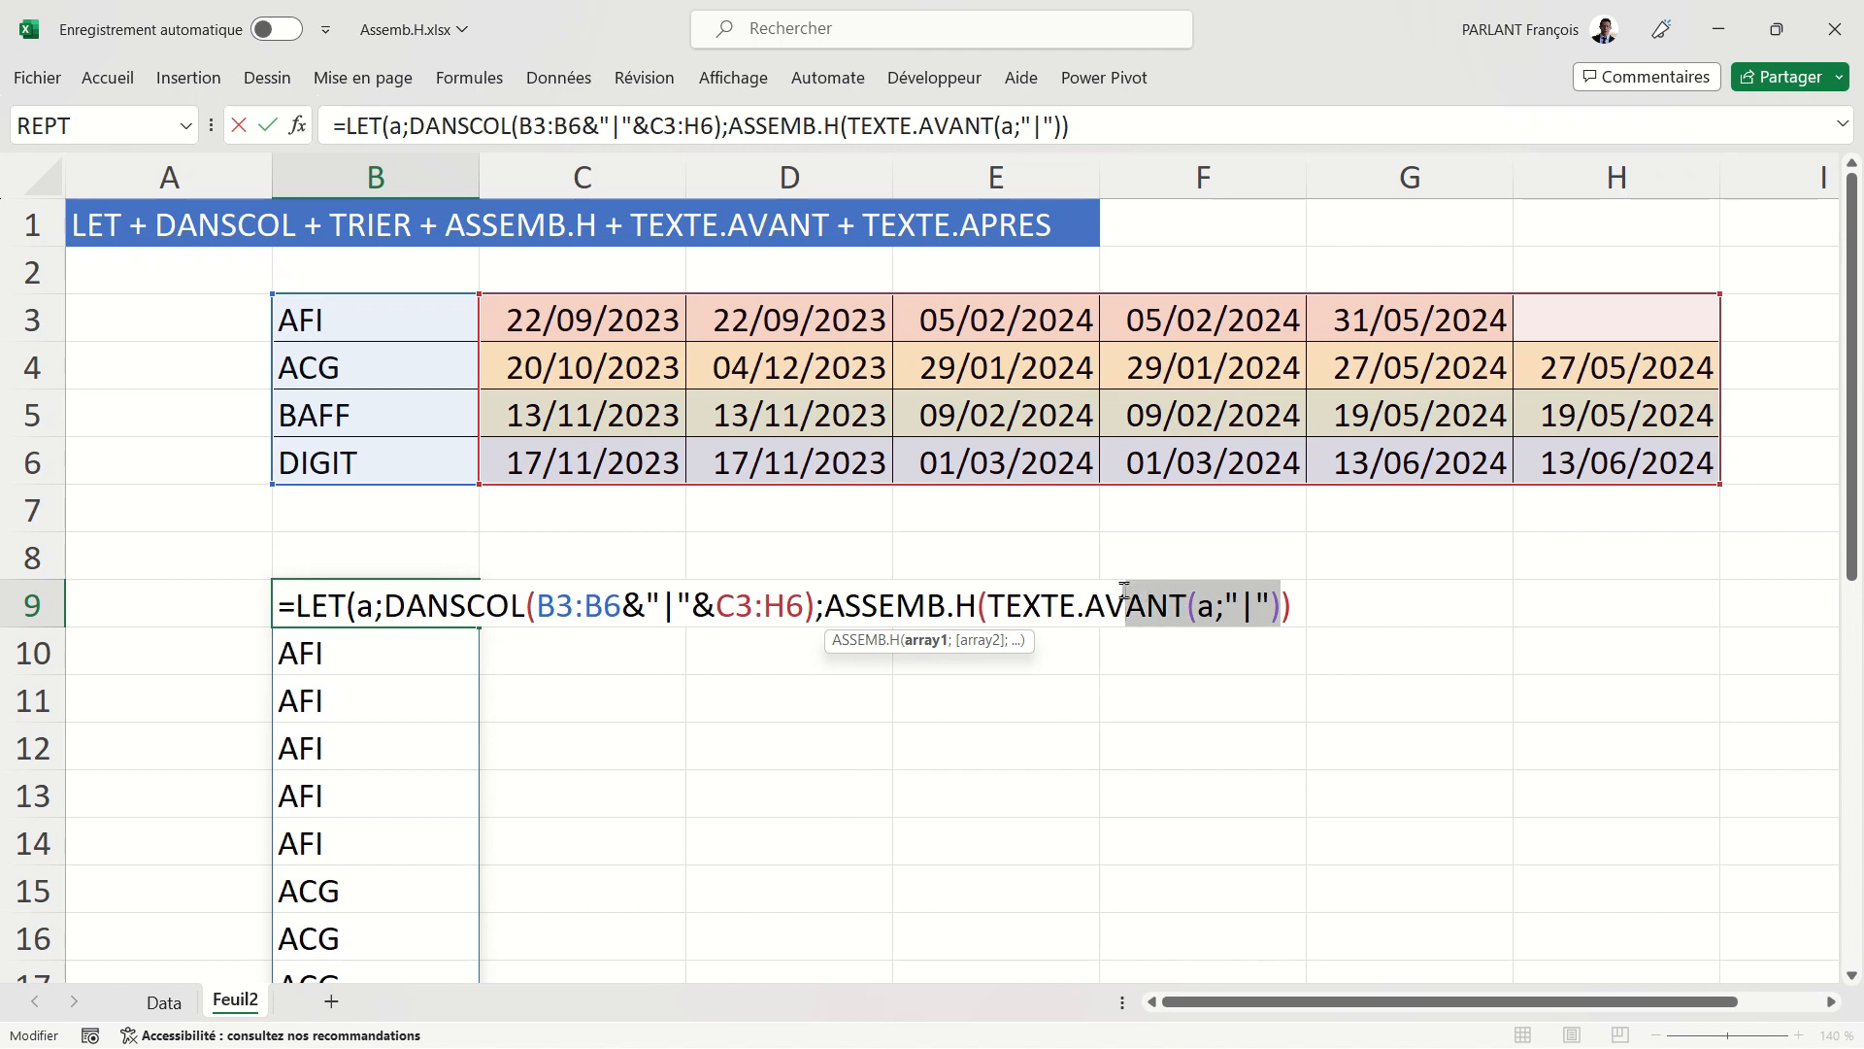
pyautogui.click(1283, 607)
pyautogui.write(';')
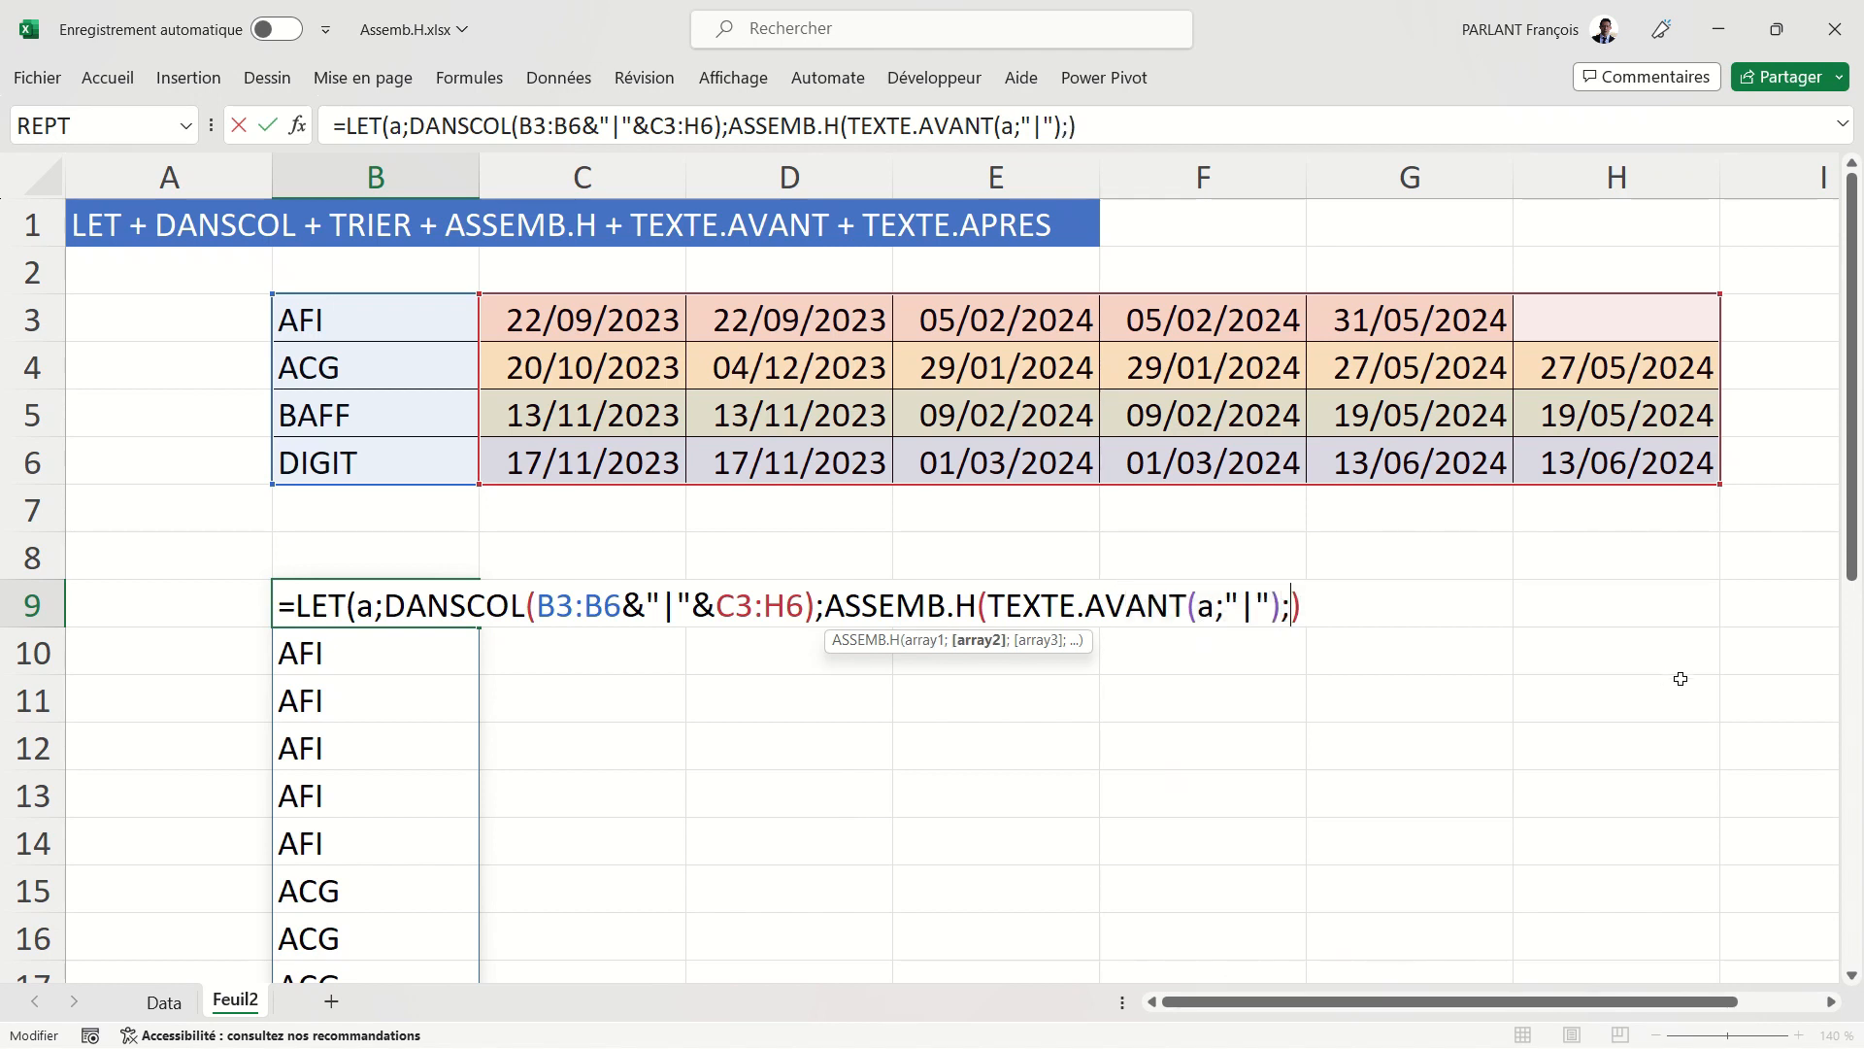
pyautogui.write('tex')
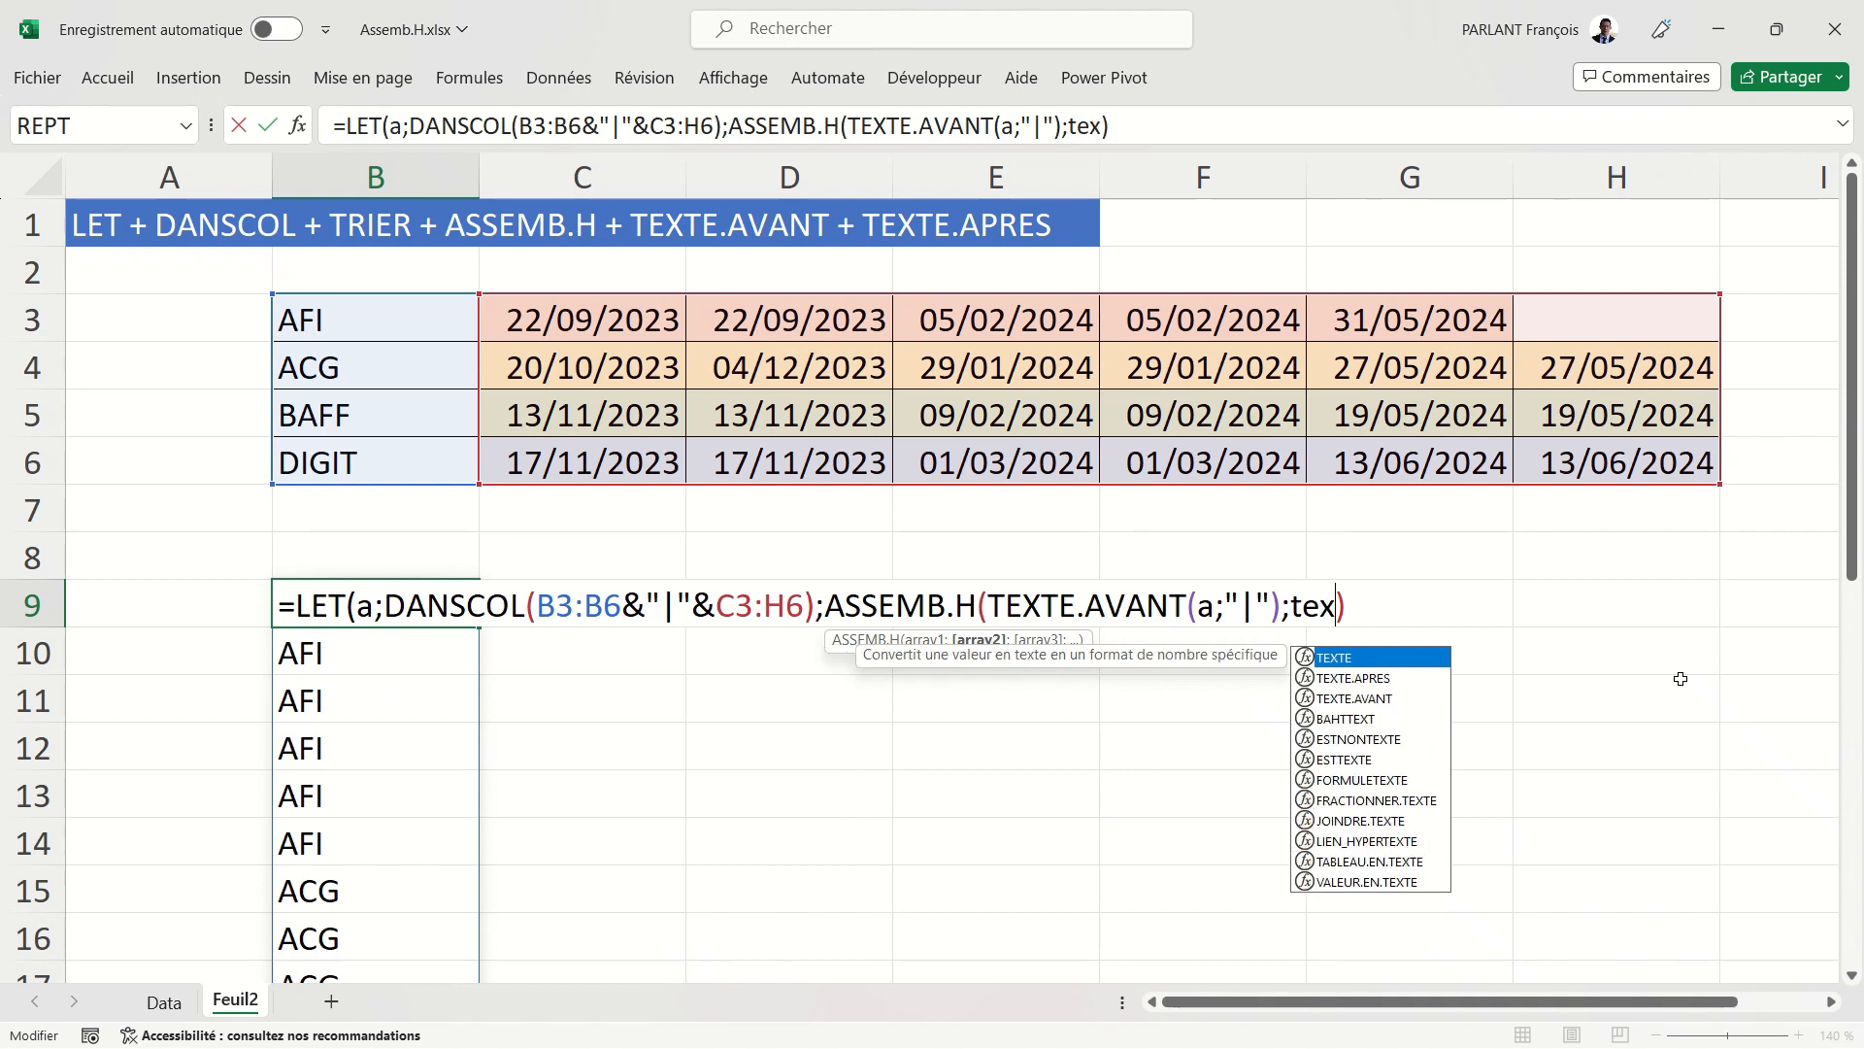
pyautogui.press('Down')
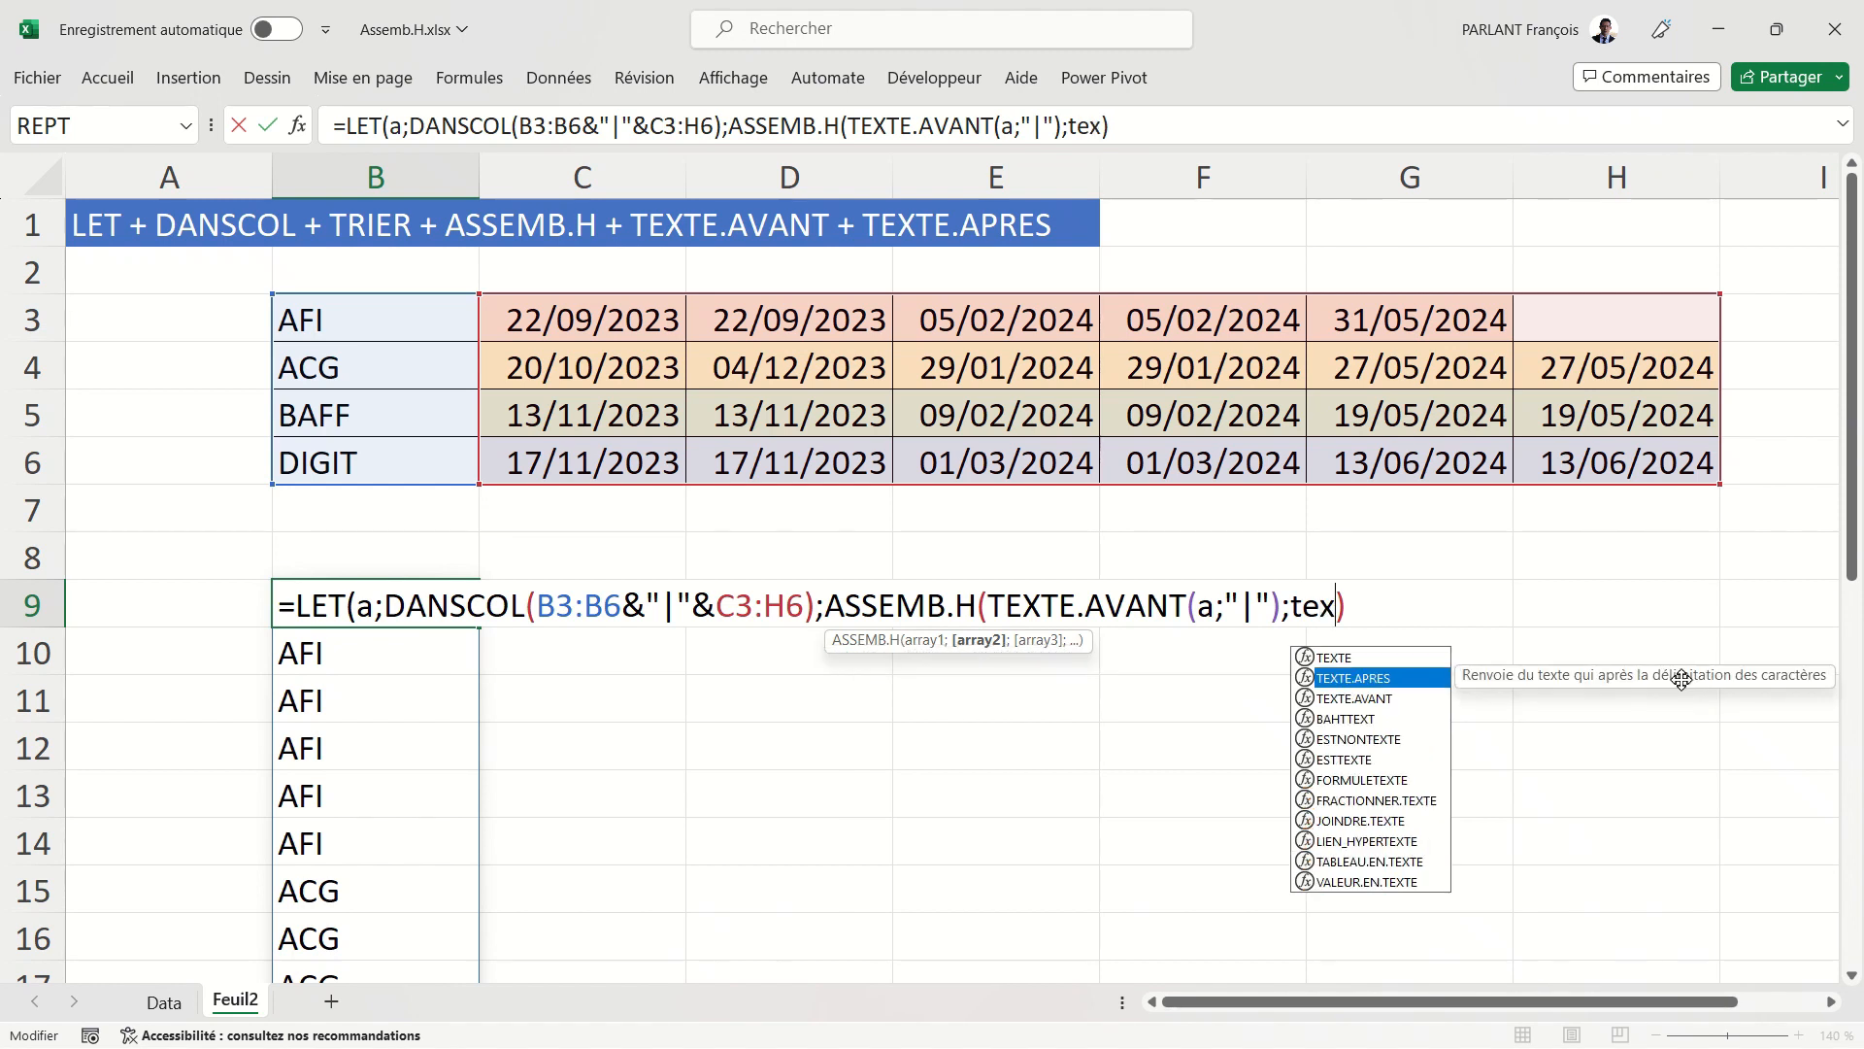
pyautogui.press('Tab')
pyautogui.write('a')
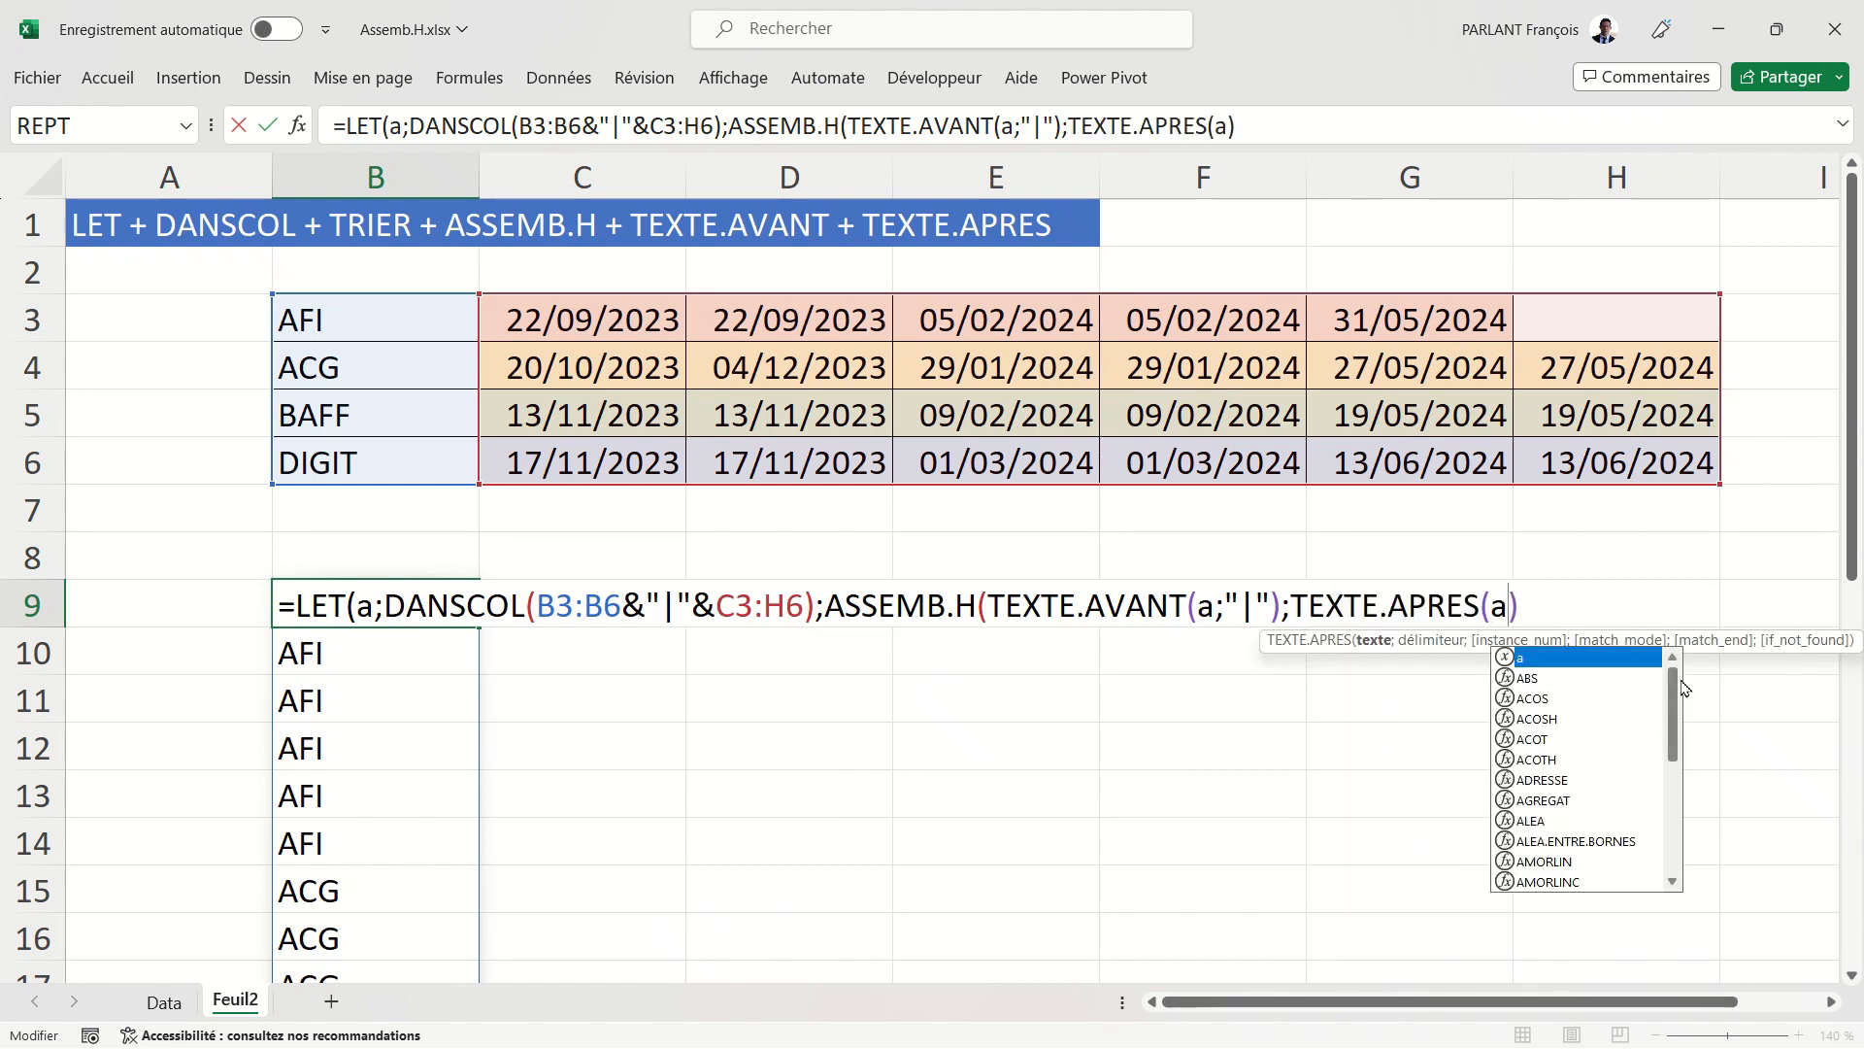
pyautogui.write(';')
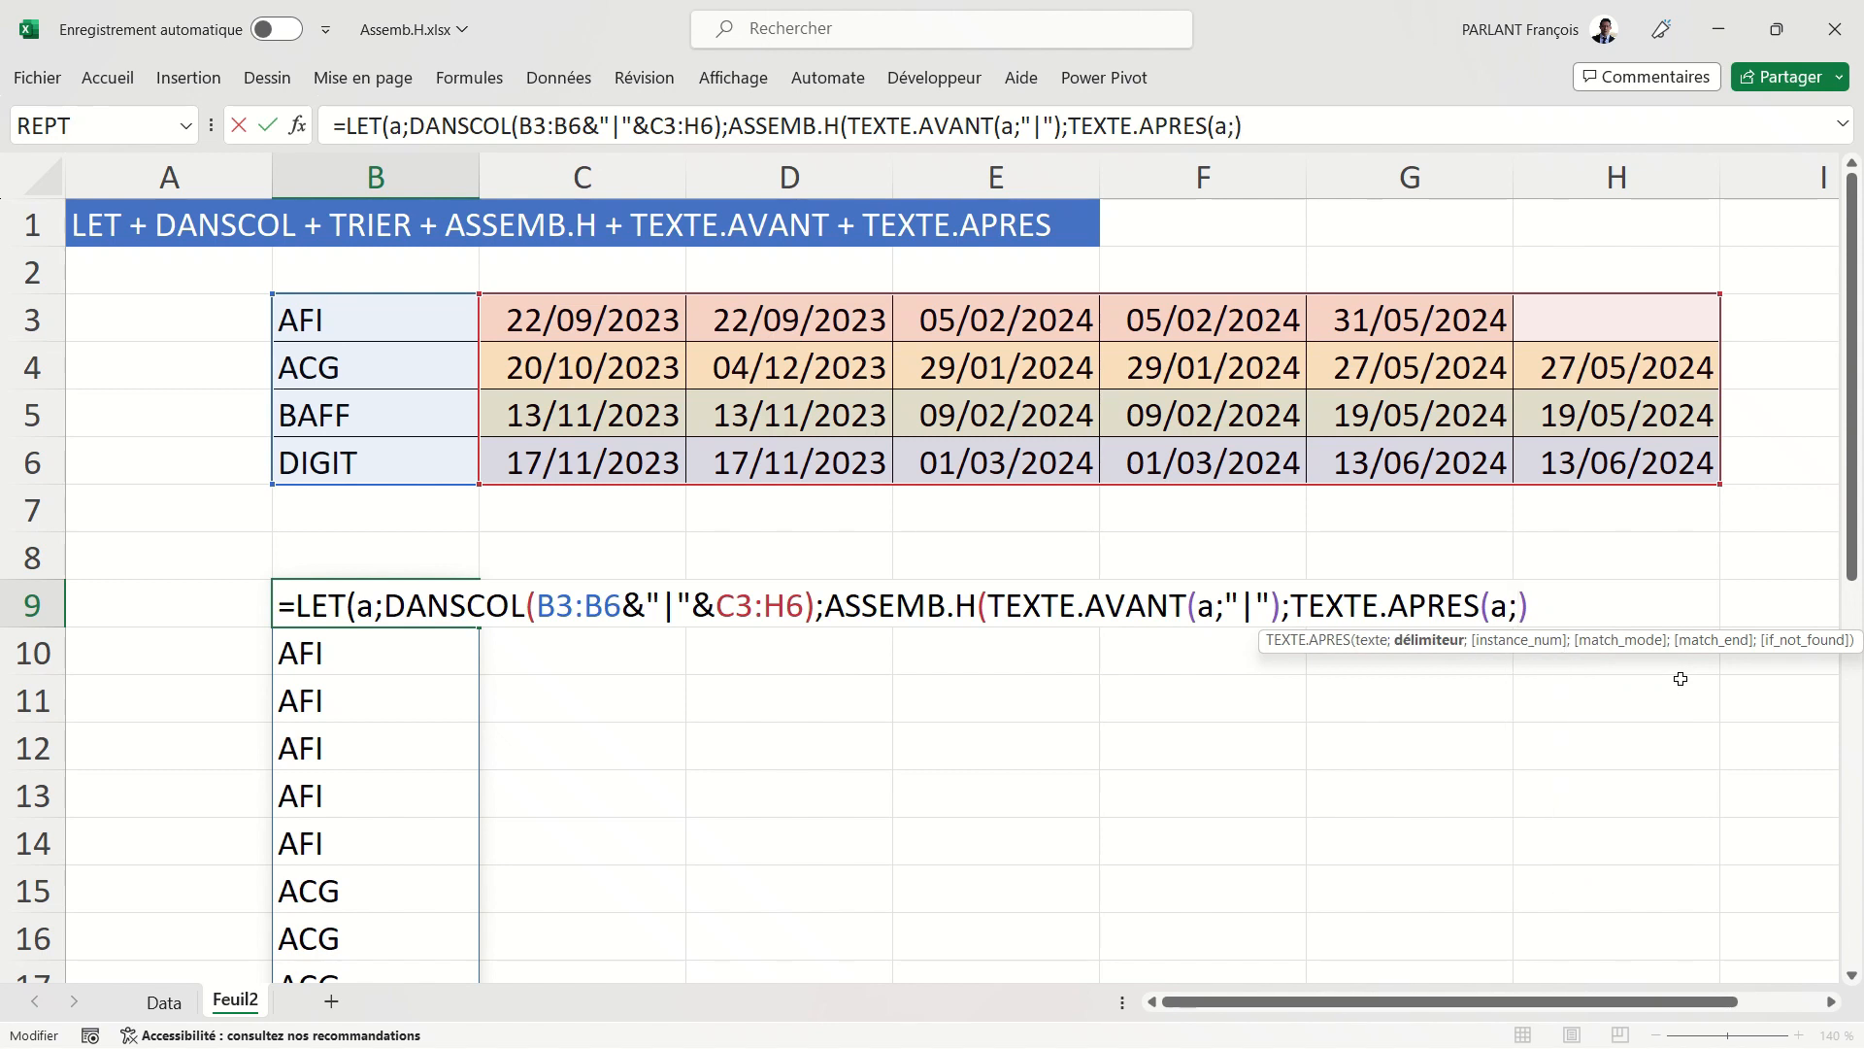
pyautogui.write('"|"')
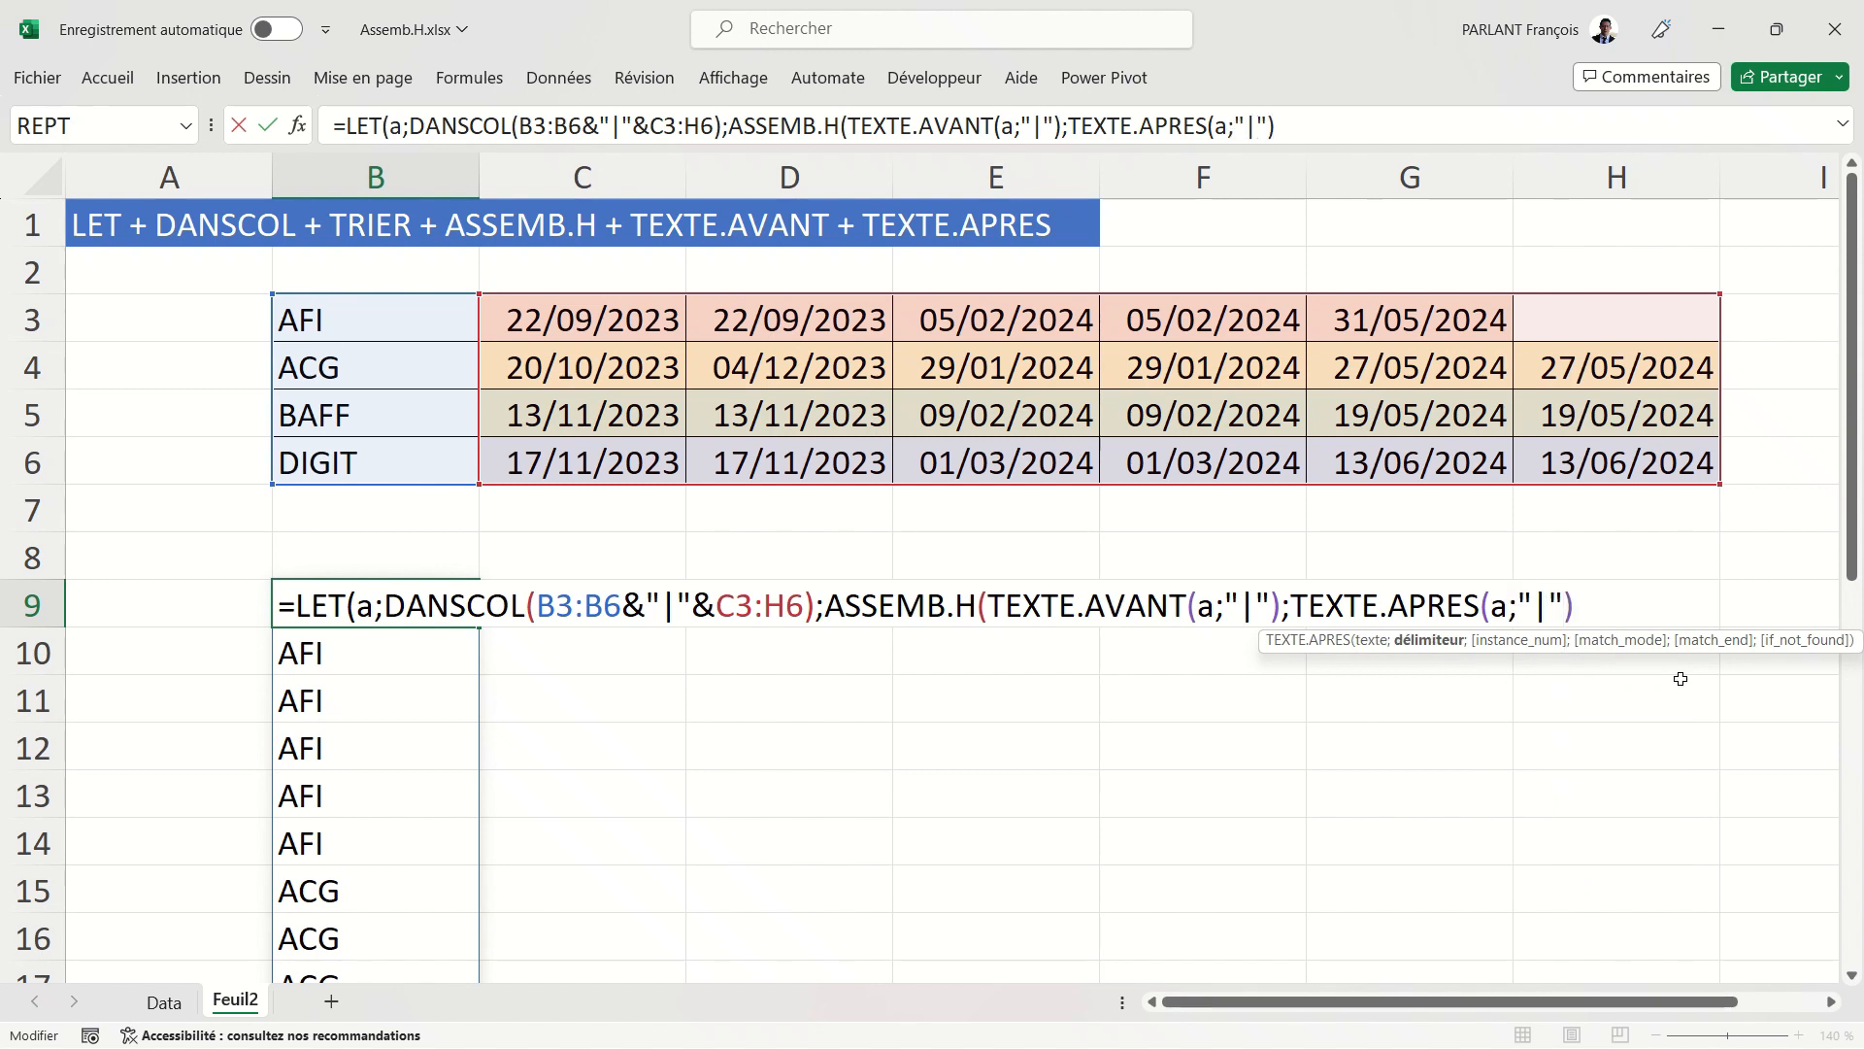
pyautogui.write(')')
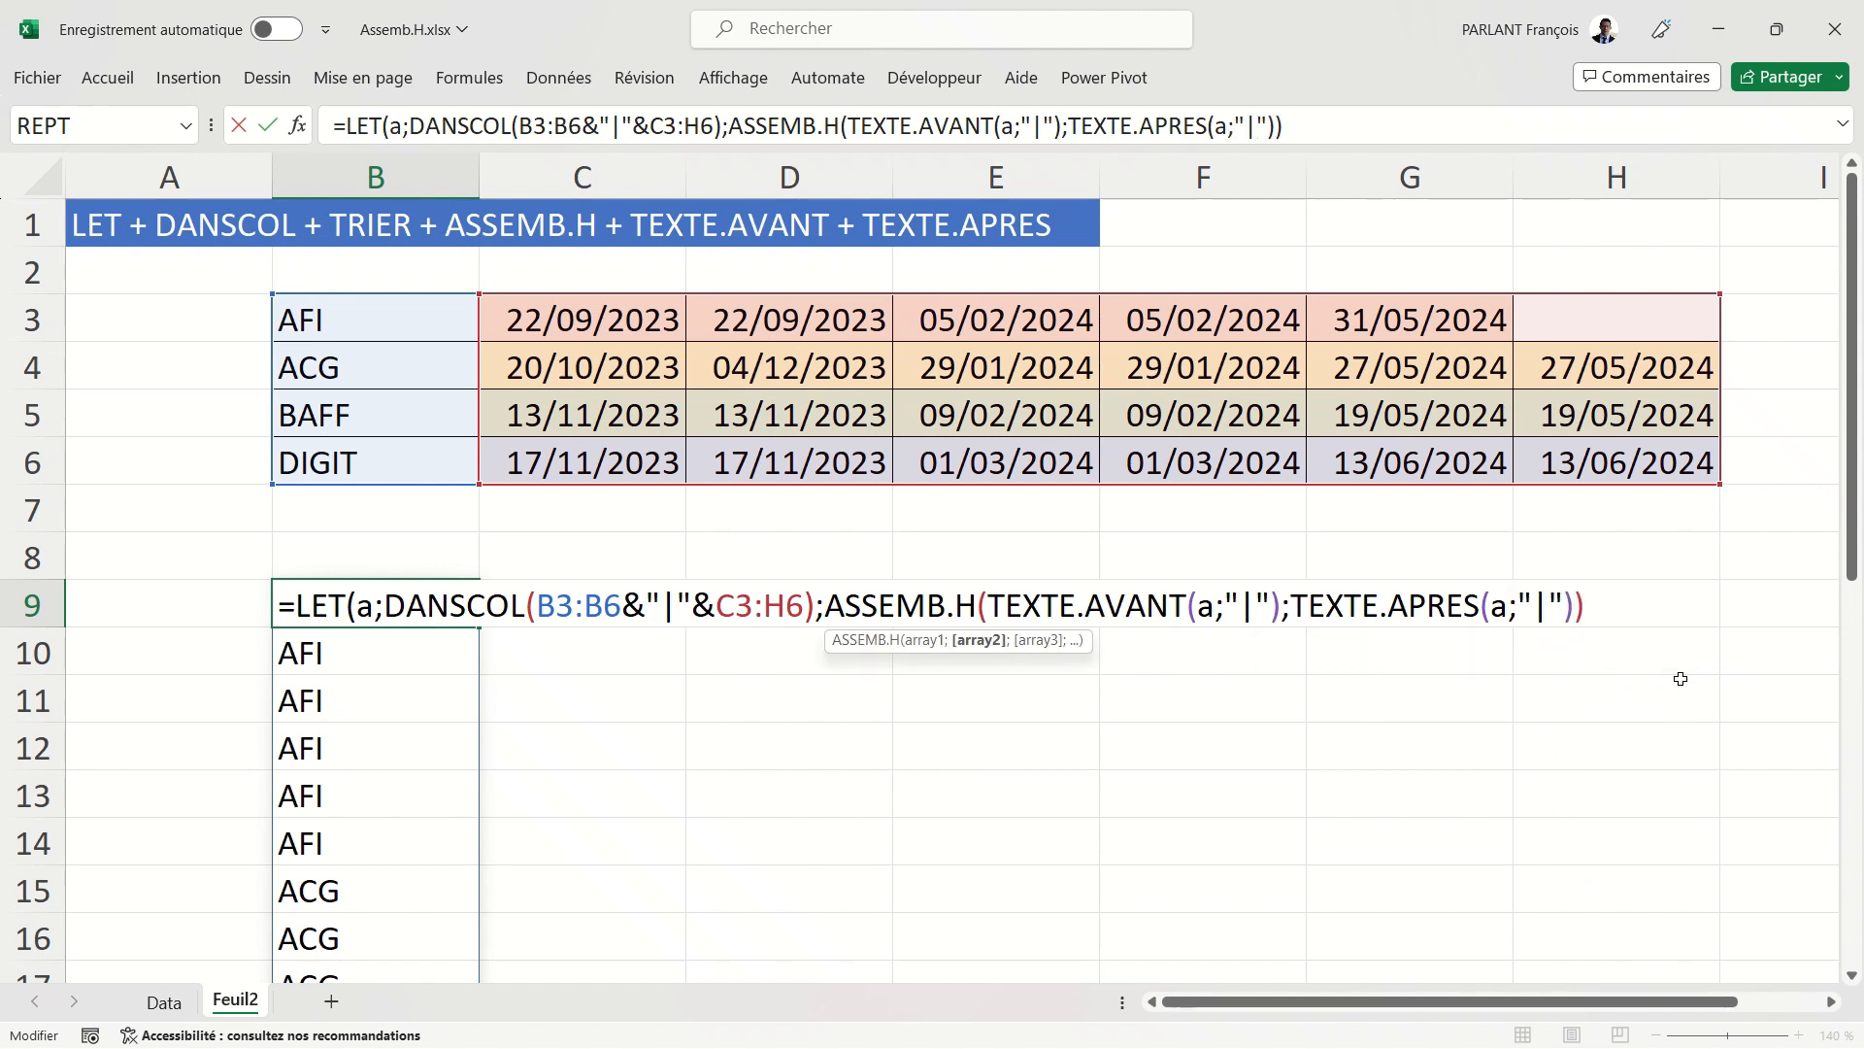
pyautogui.write(')')
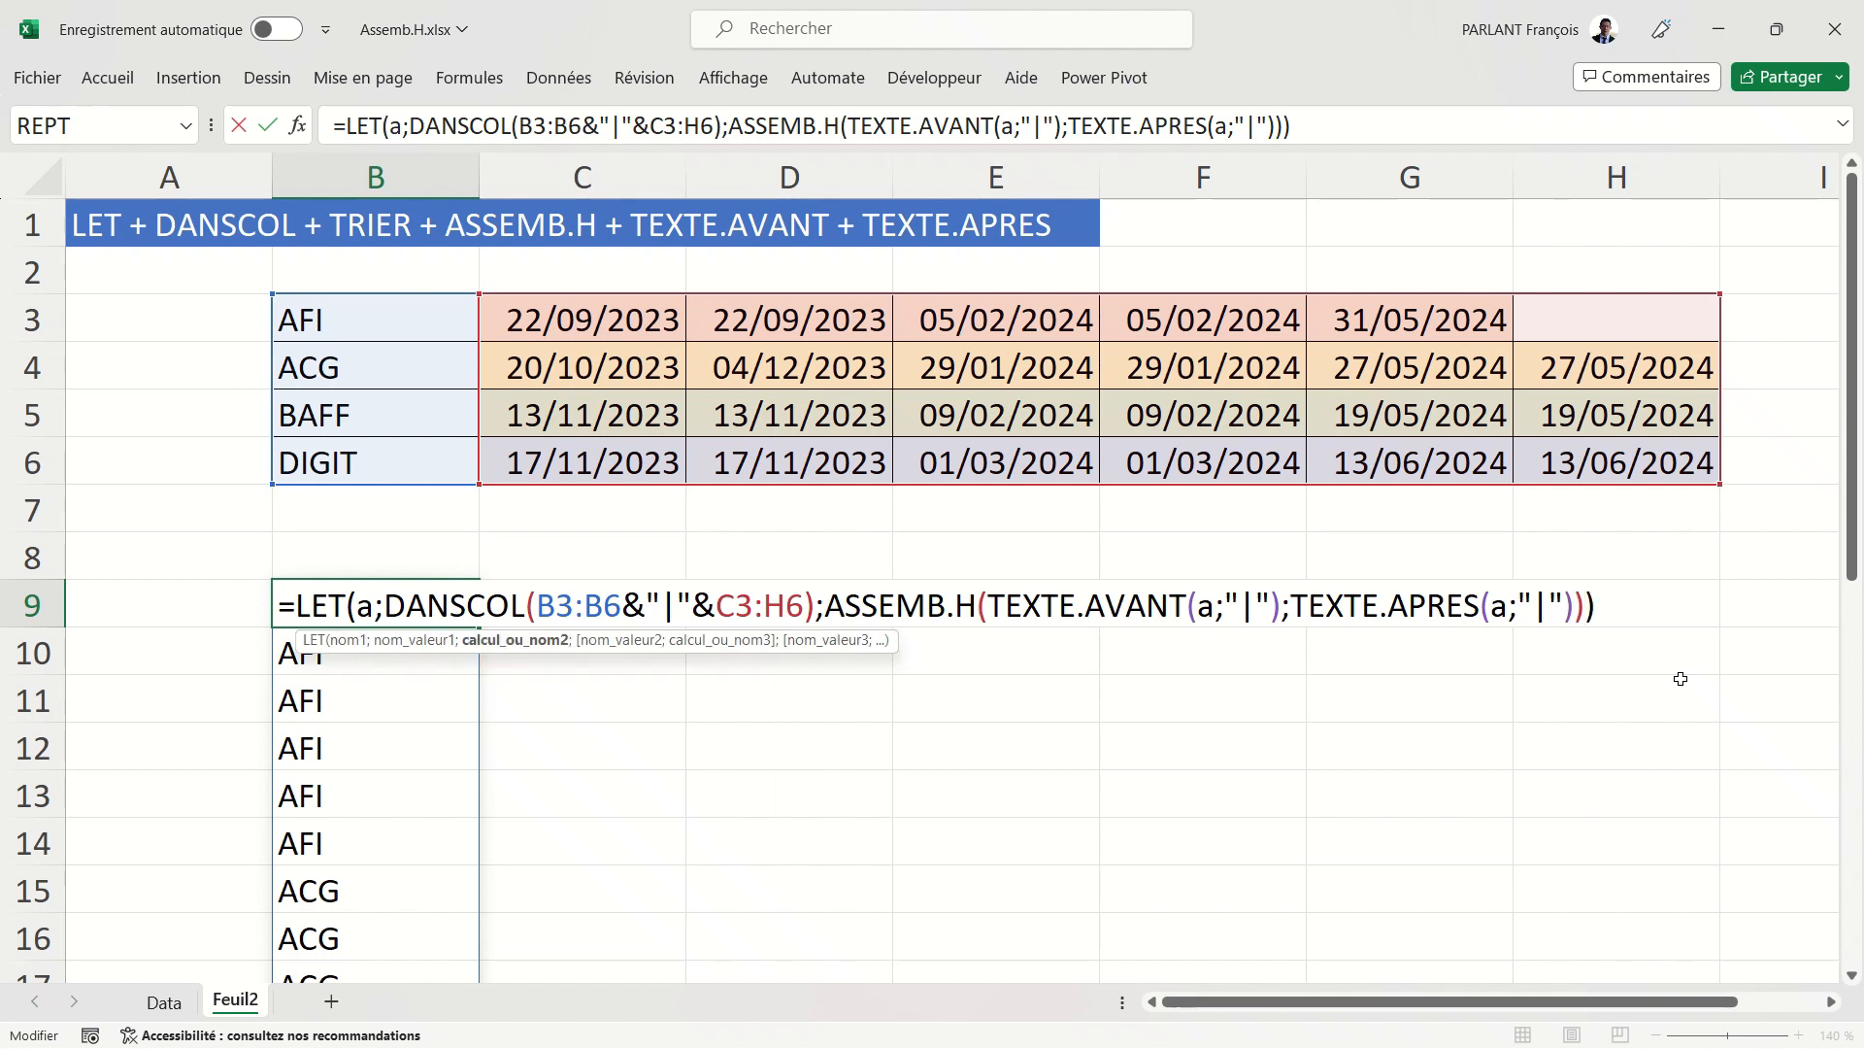
pyautogui.press('Return')
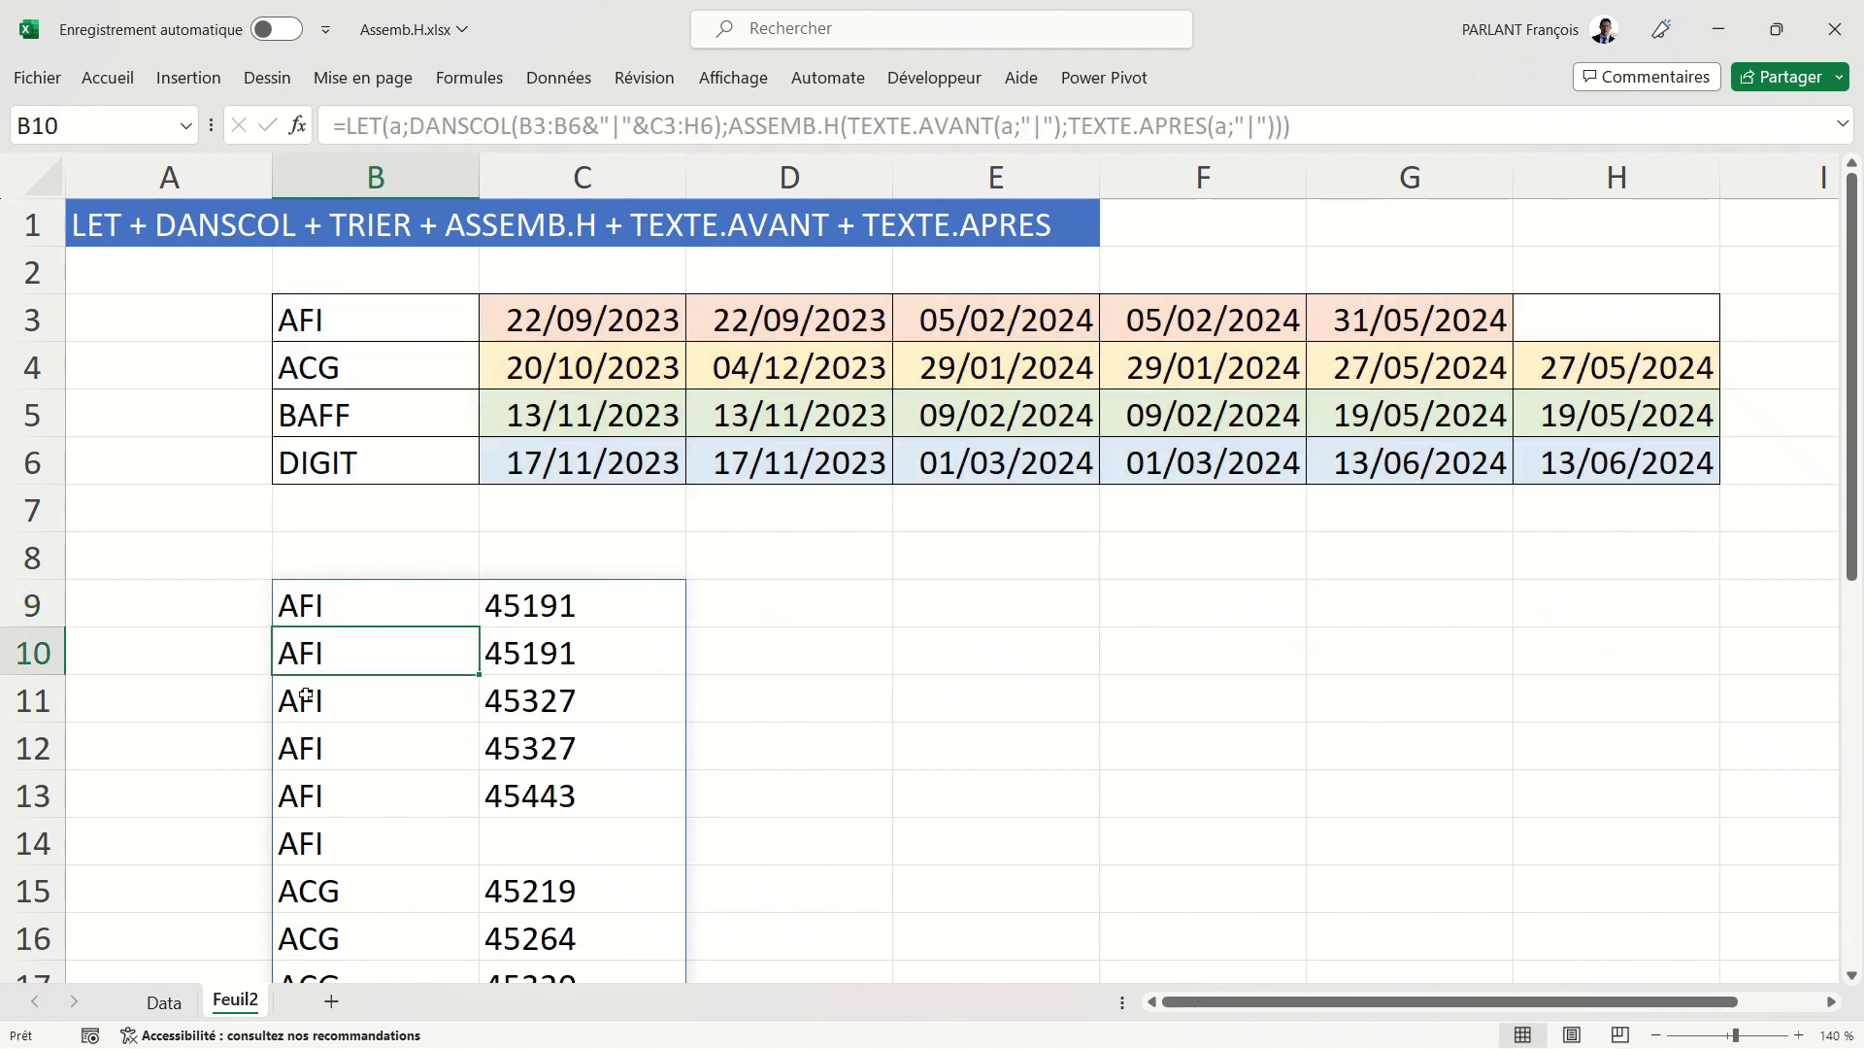
# Multiply TEXTE.APRES(a;"|") by 1 in the B9 formula to convert the extracted dates to numbers
pyautogui.doubleClick(396, 595)
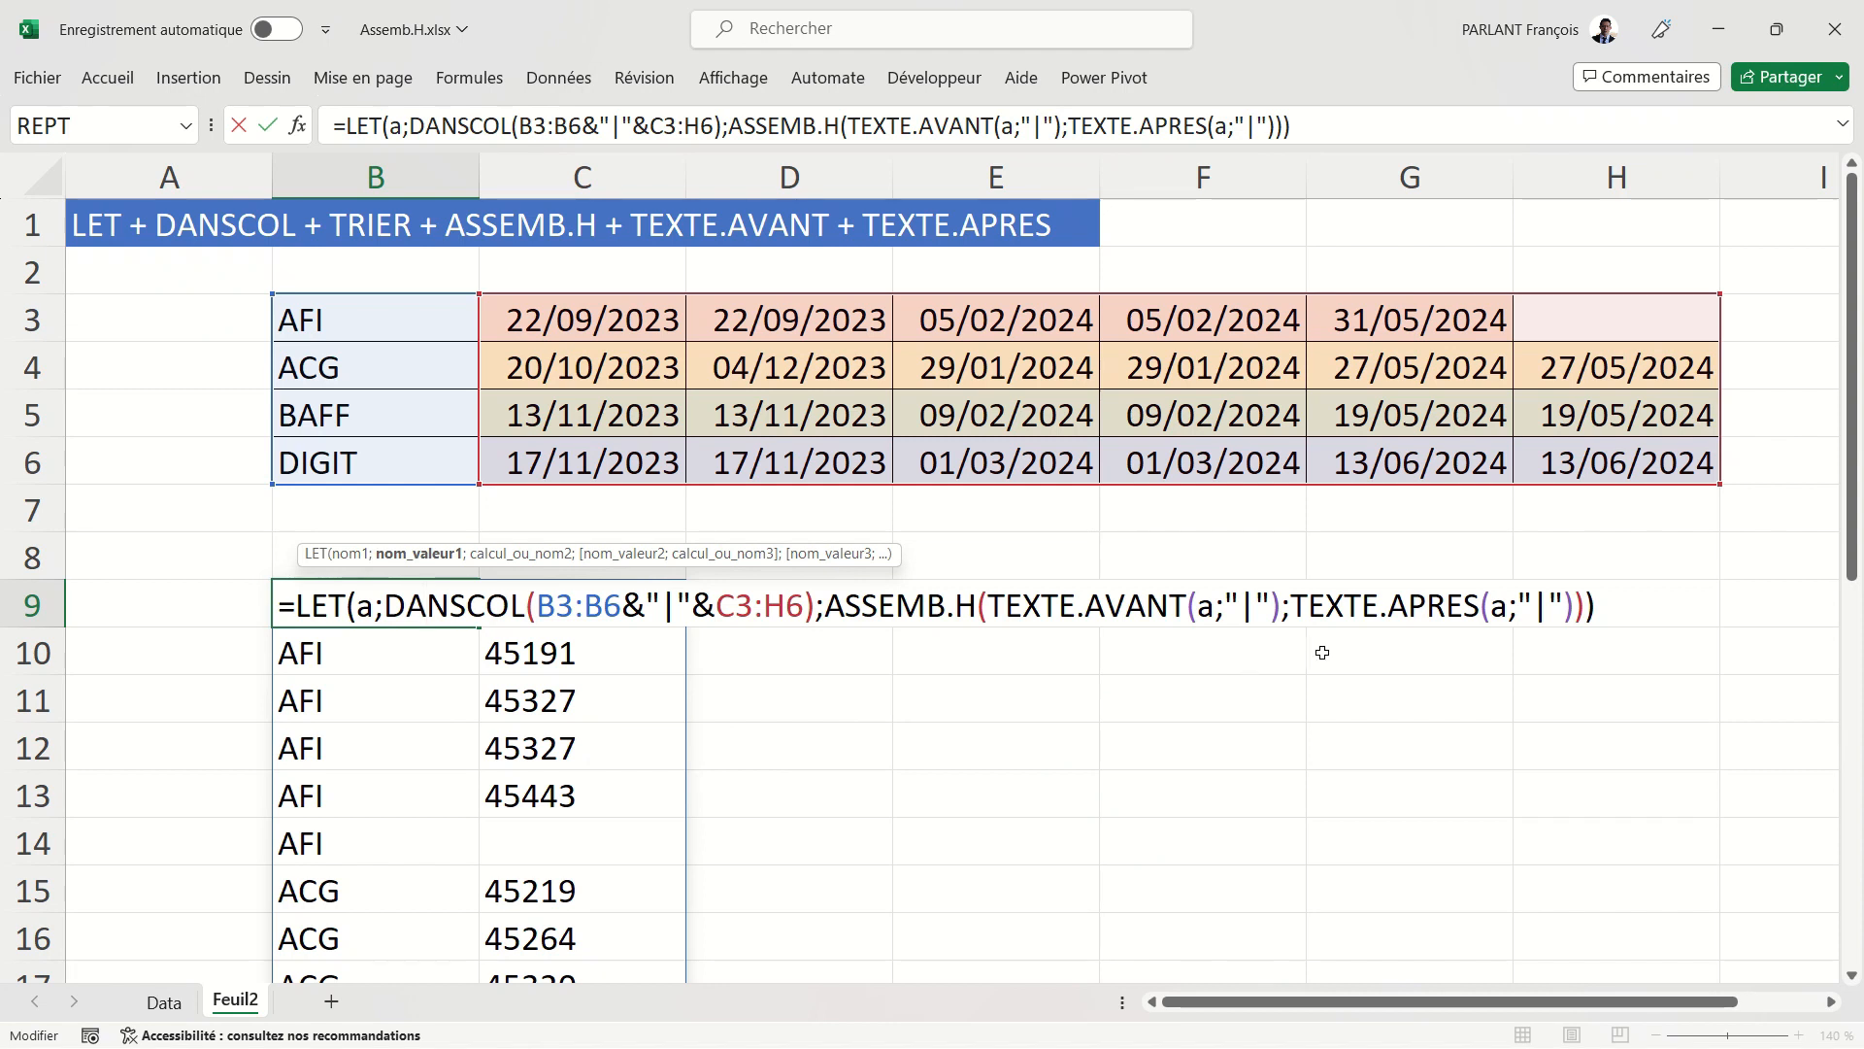
pyautogui.click(1575, 605)
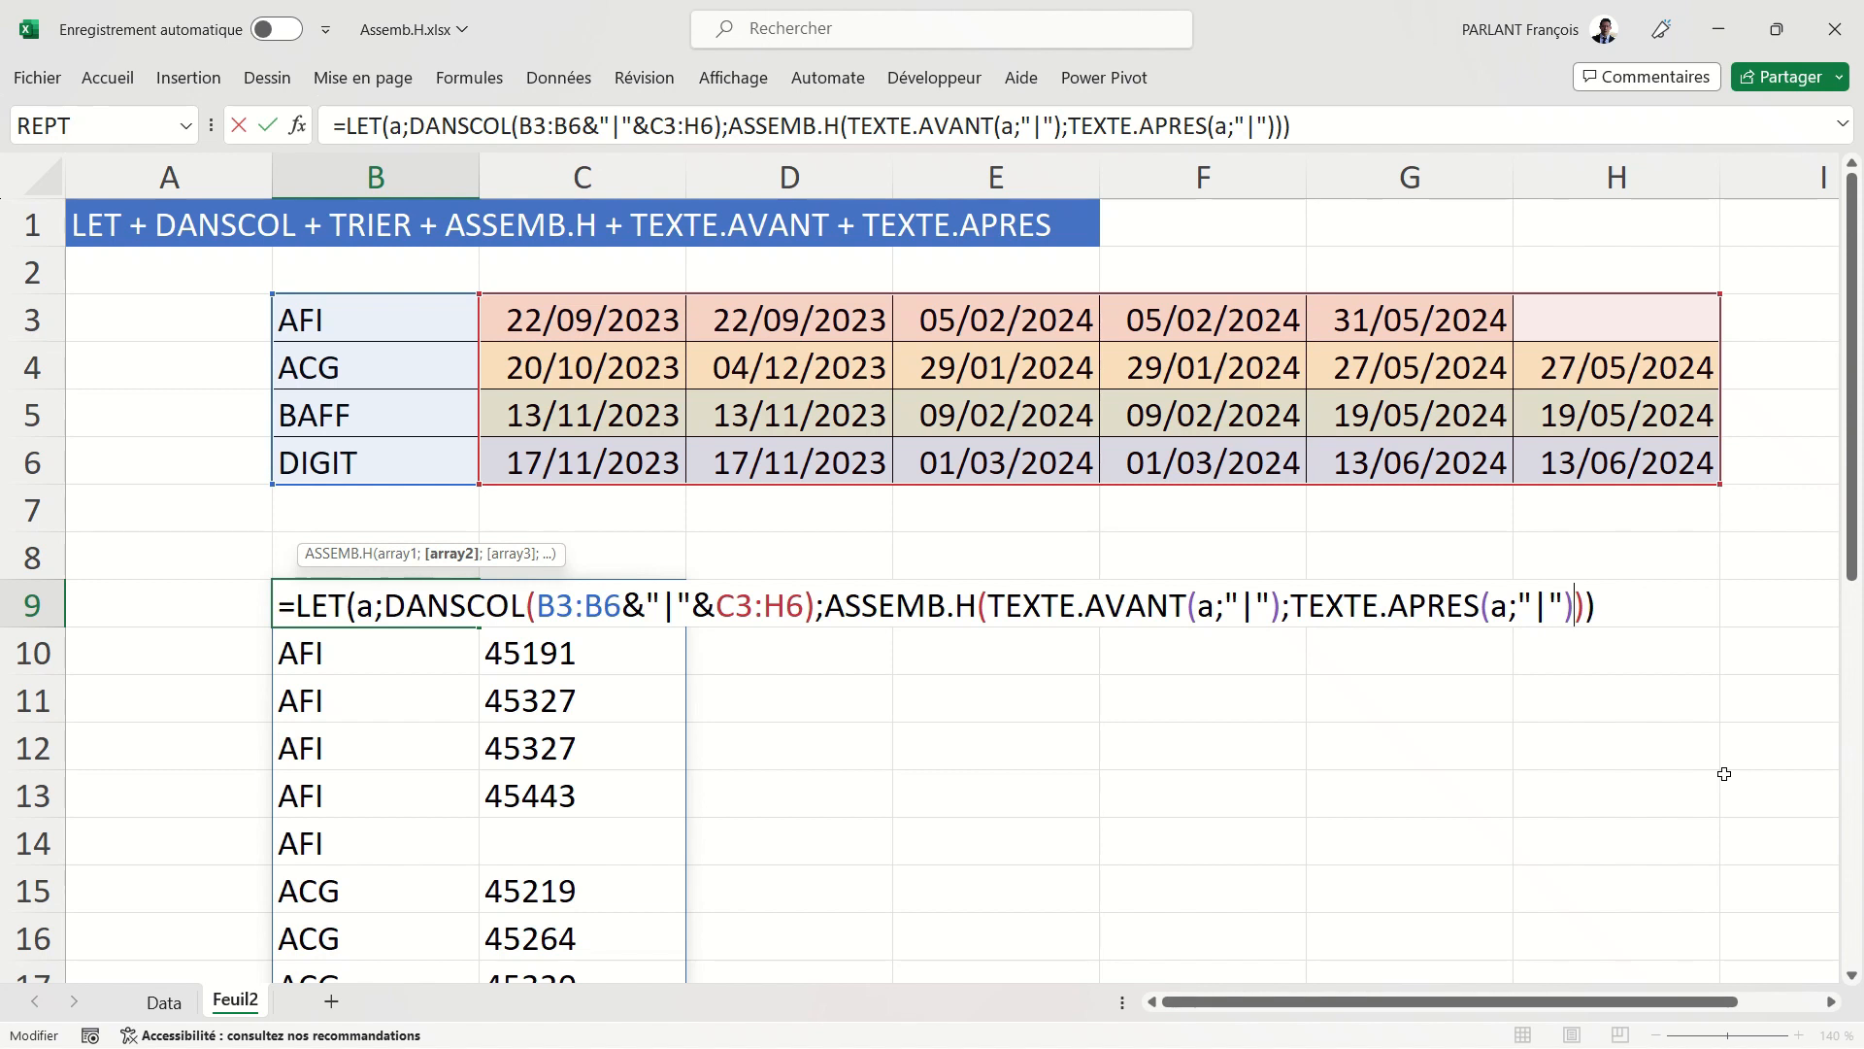
pyautogui.write('*')
pyautogui.press('Return')
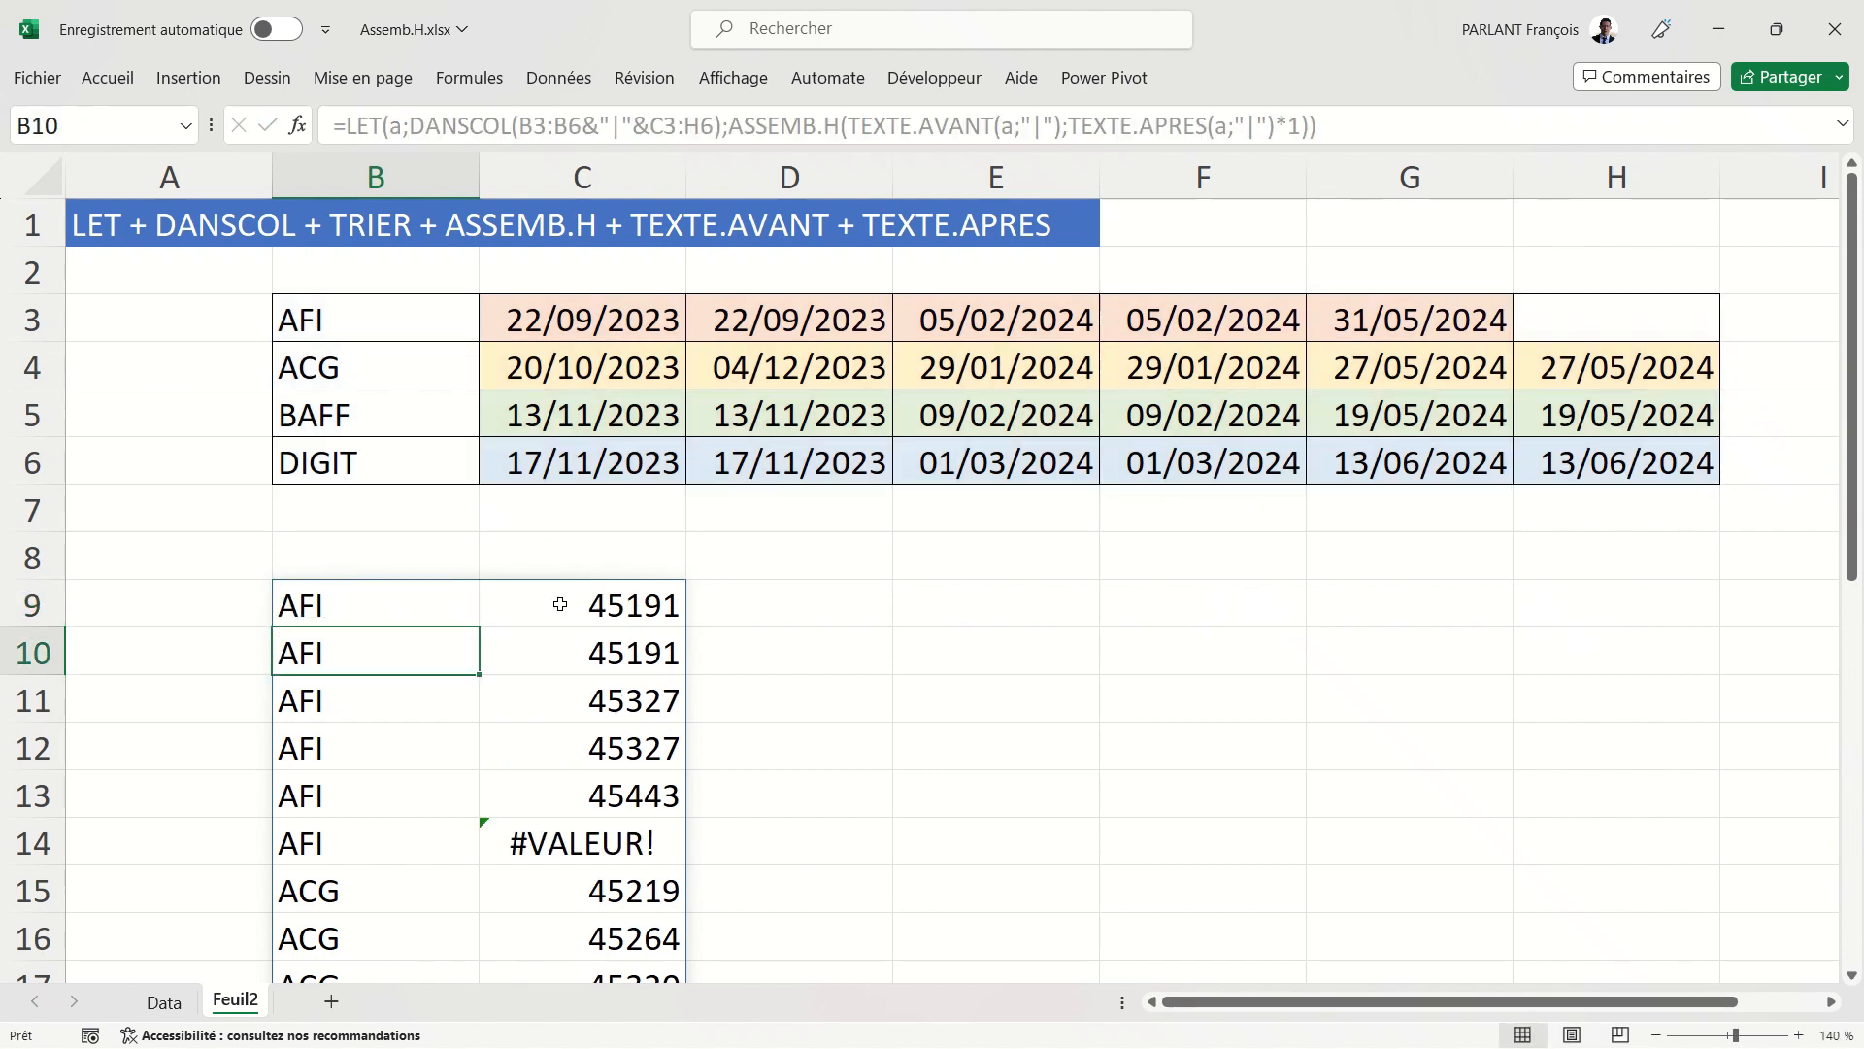
pyautogui.click(578, 841)
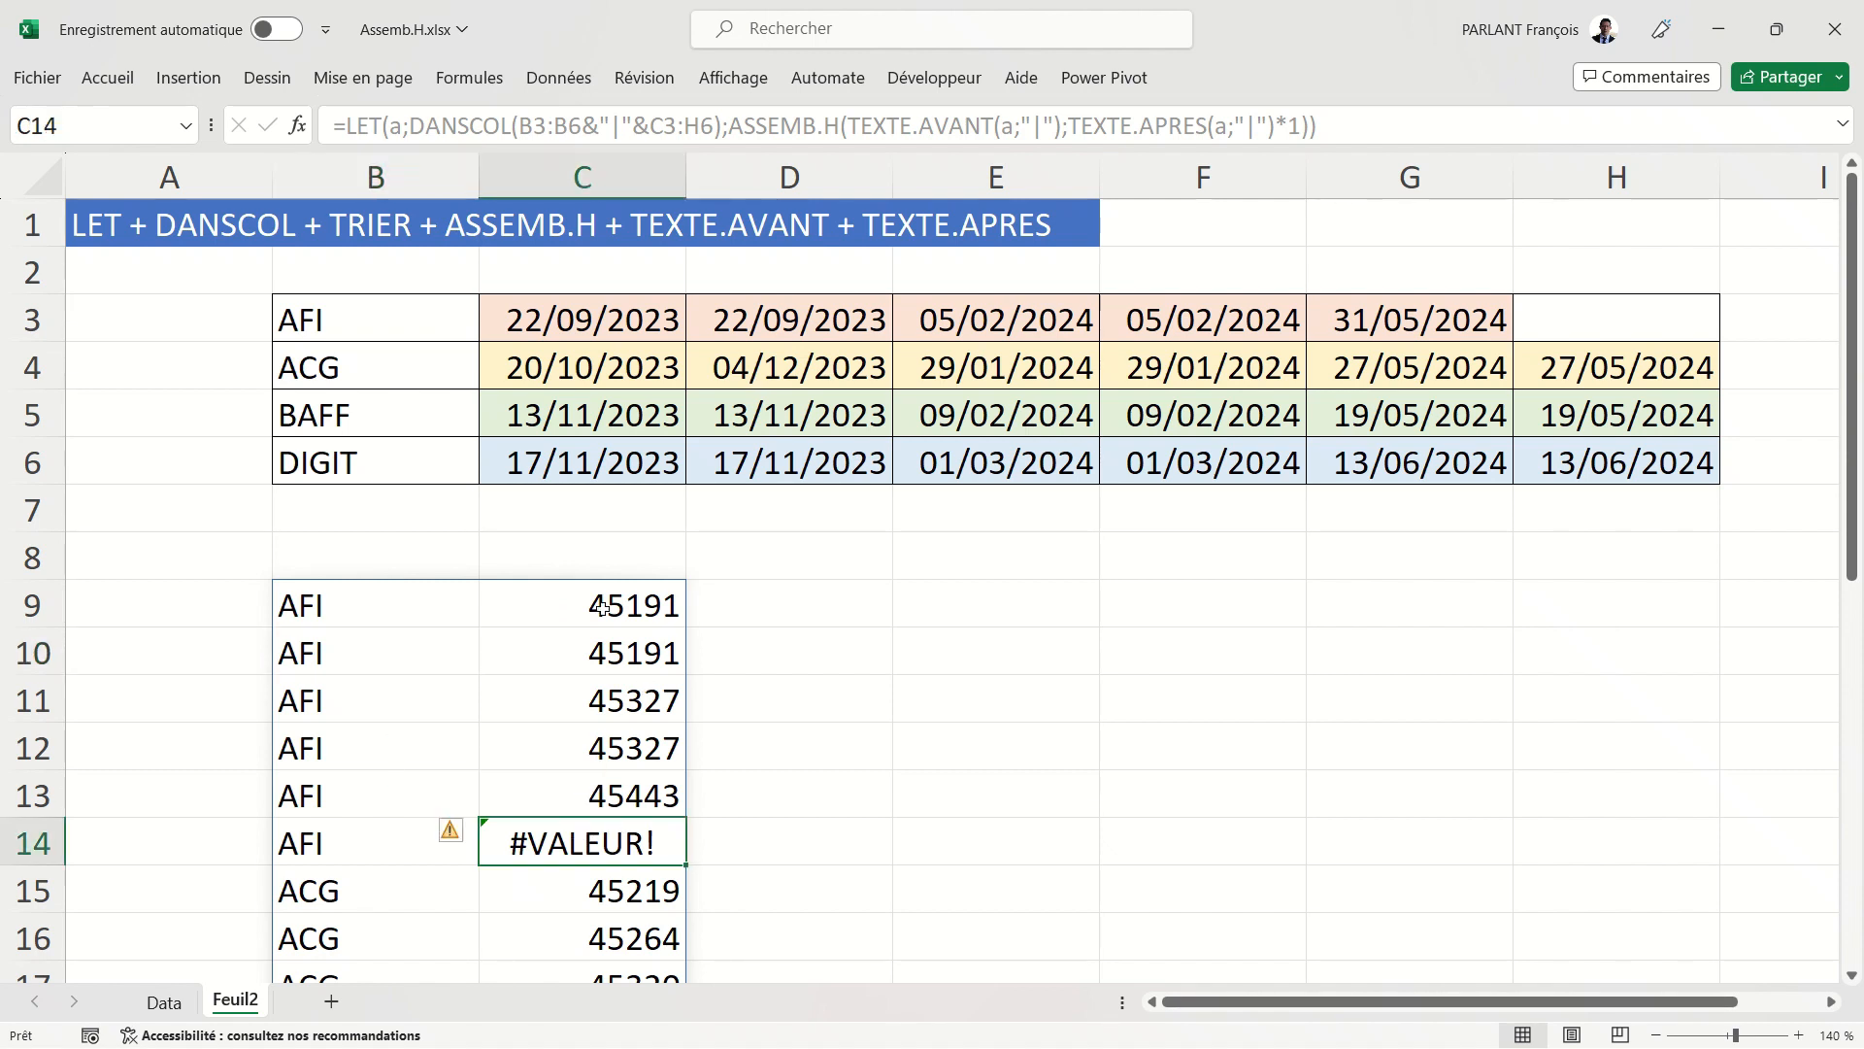
# Wrap the ASSEMB.H call in B9 in TRIER with sort index 2 to order the rows by date
pyautogui.doubleClick(467, 606)
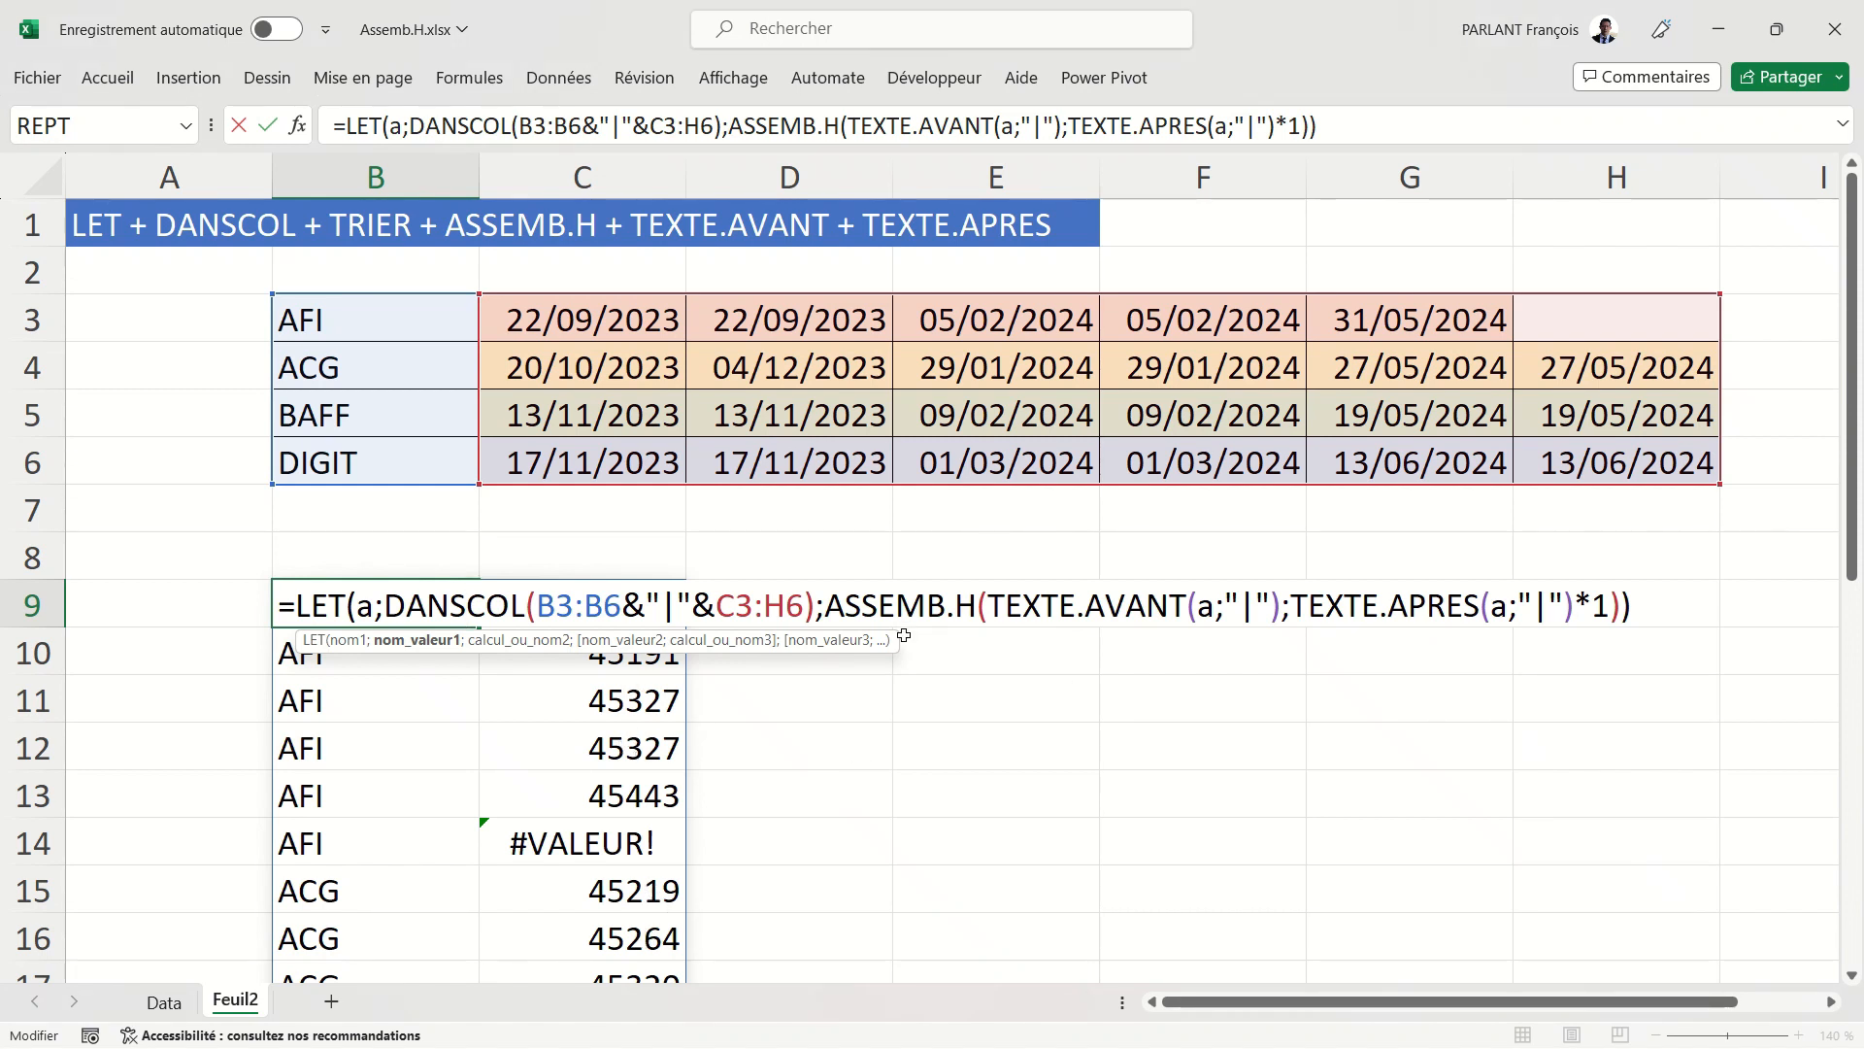
pyautogui.click(825, 606)
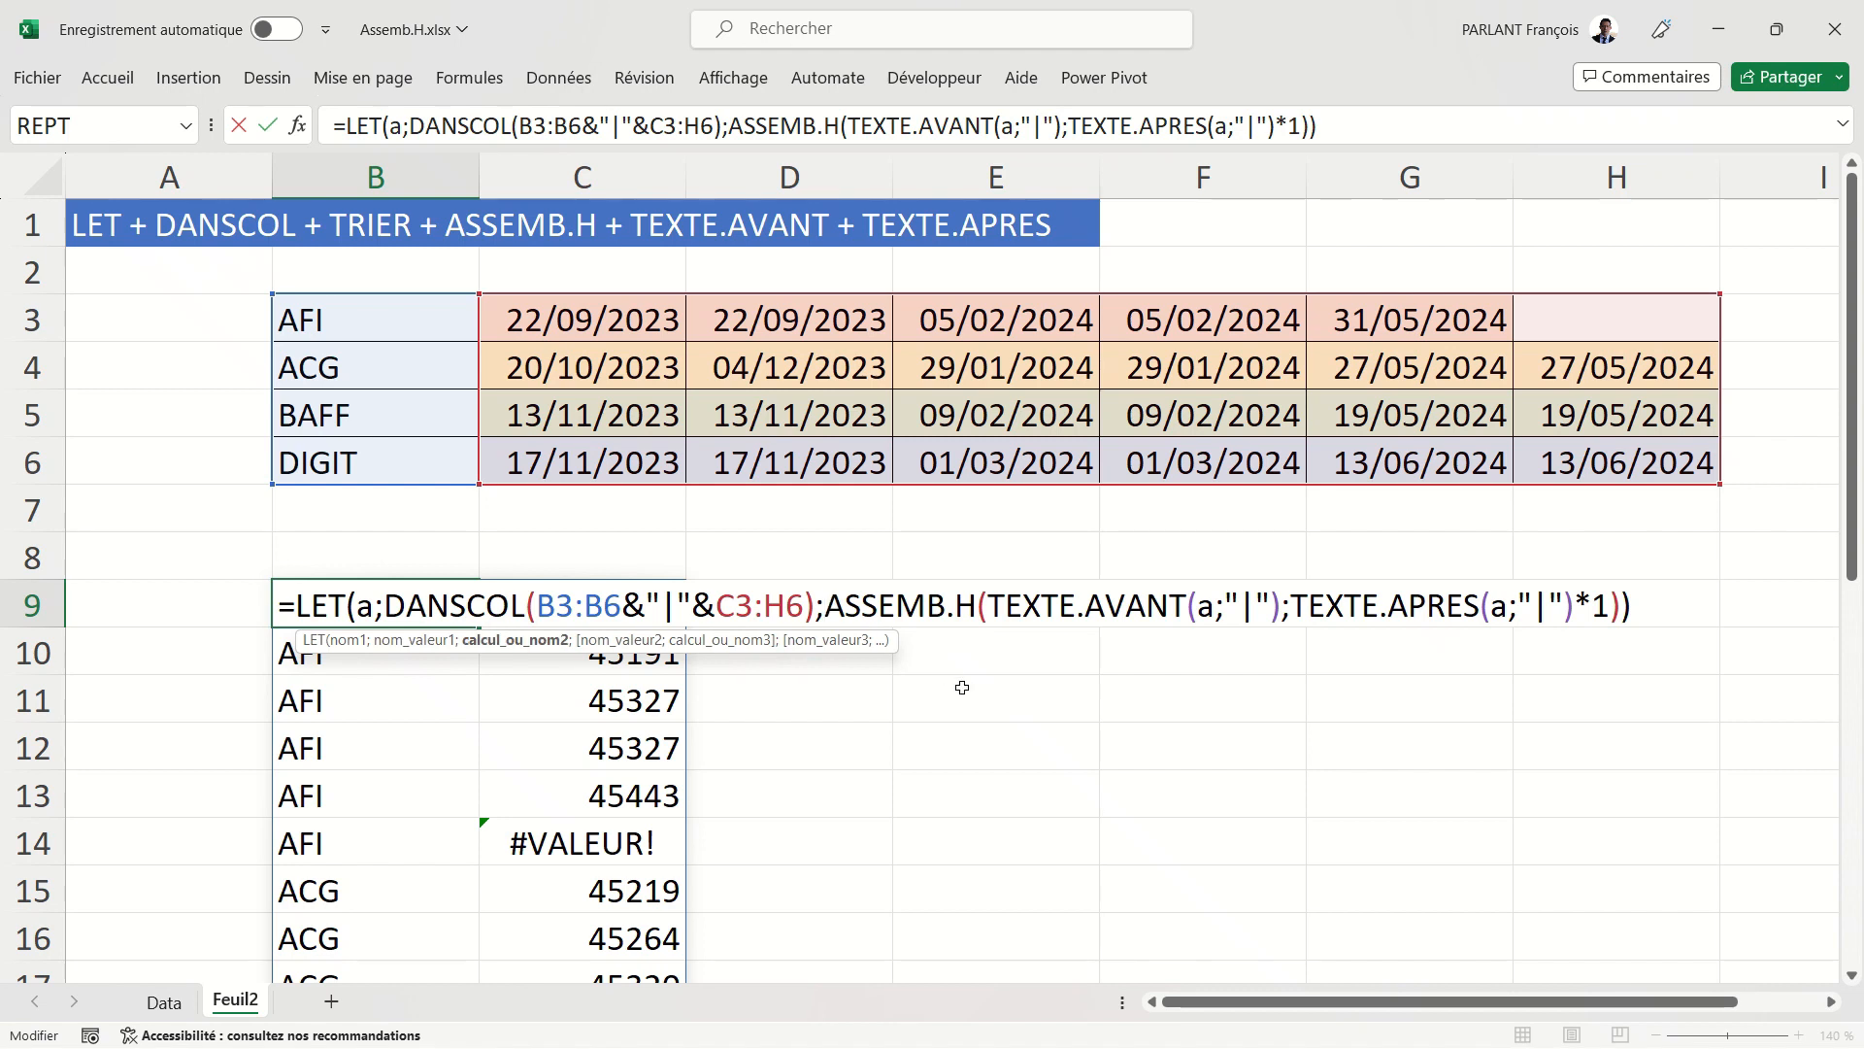
pyautogui.write('tri')
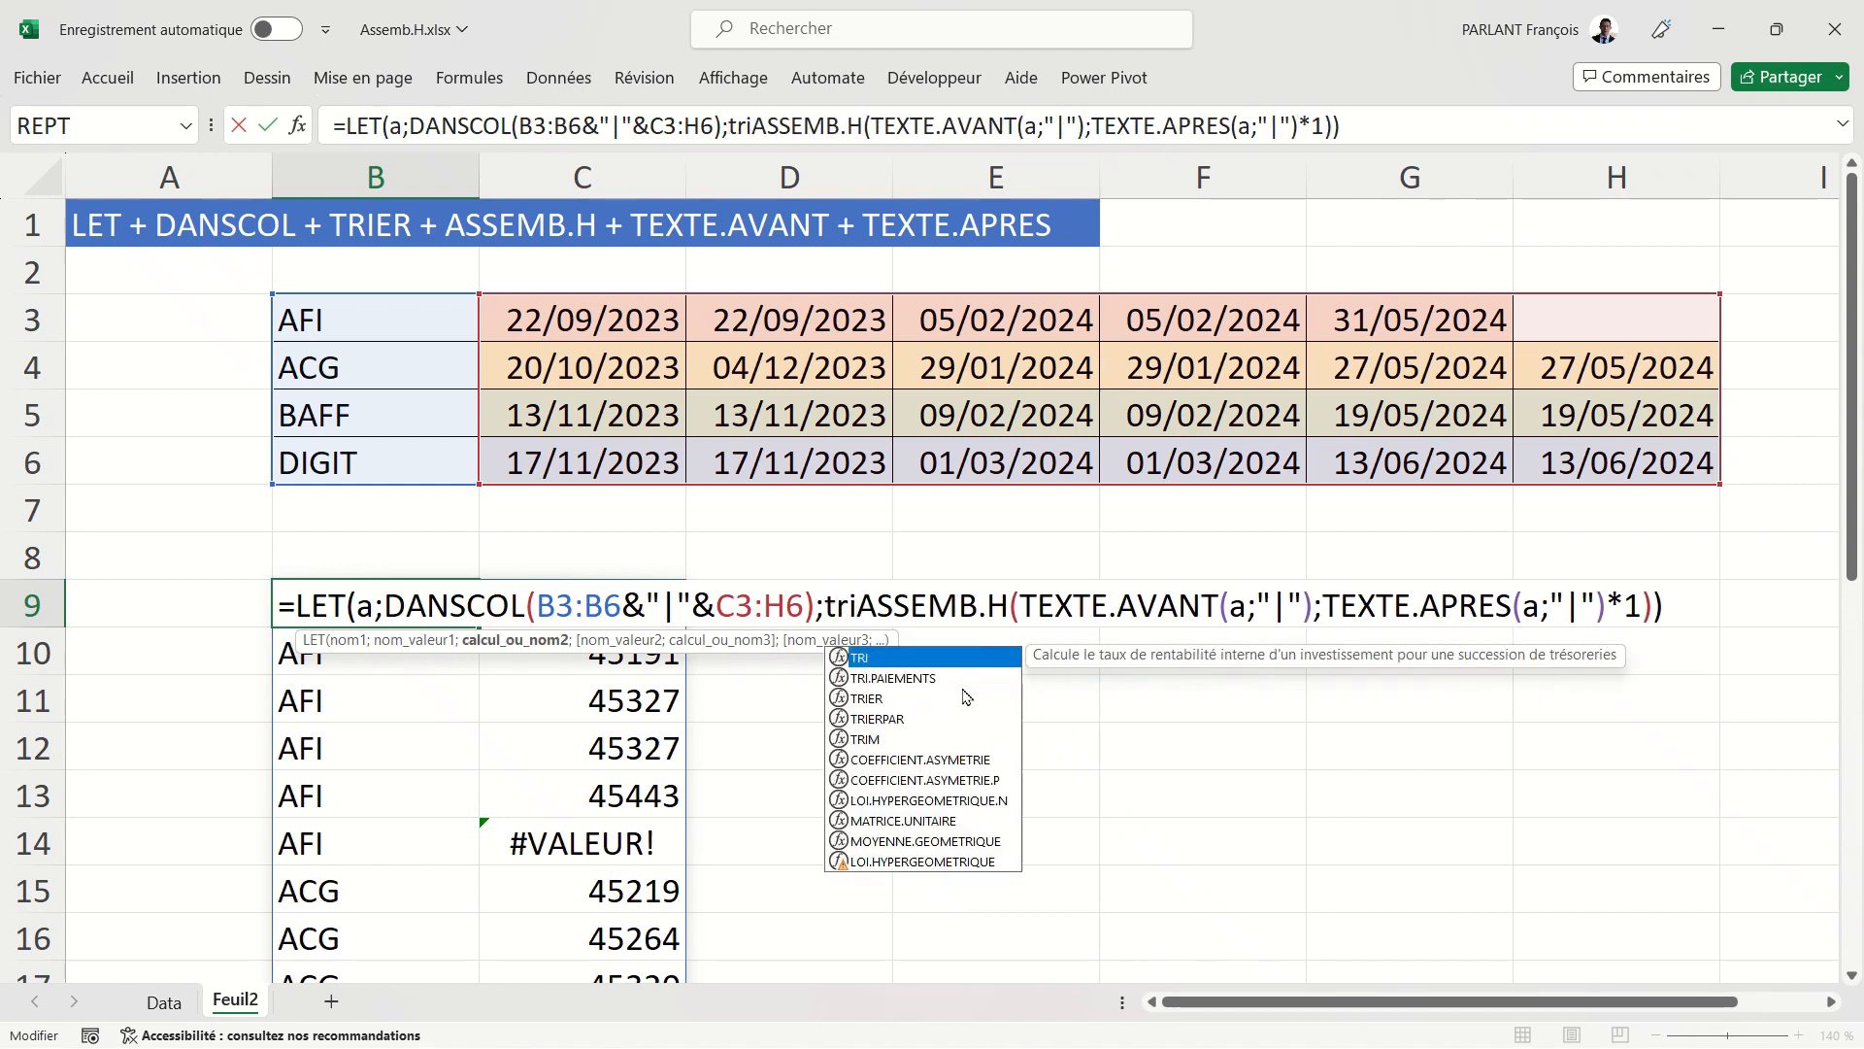
pyautogui.click(964, 696)
pyautogui.doubleClick(964, 696)
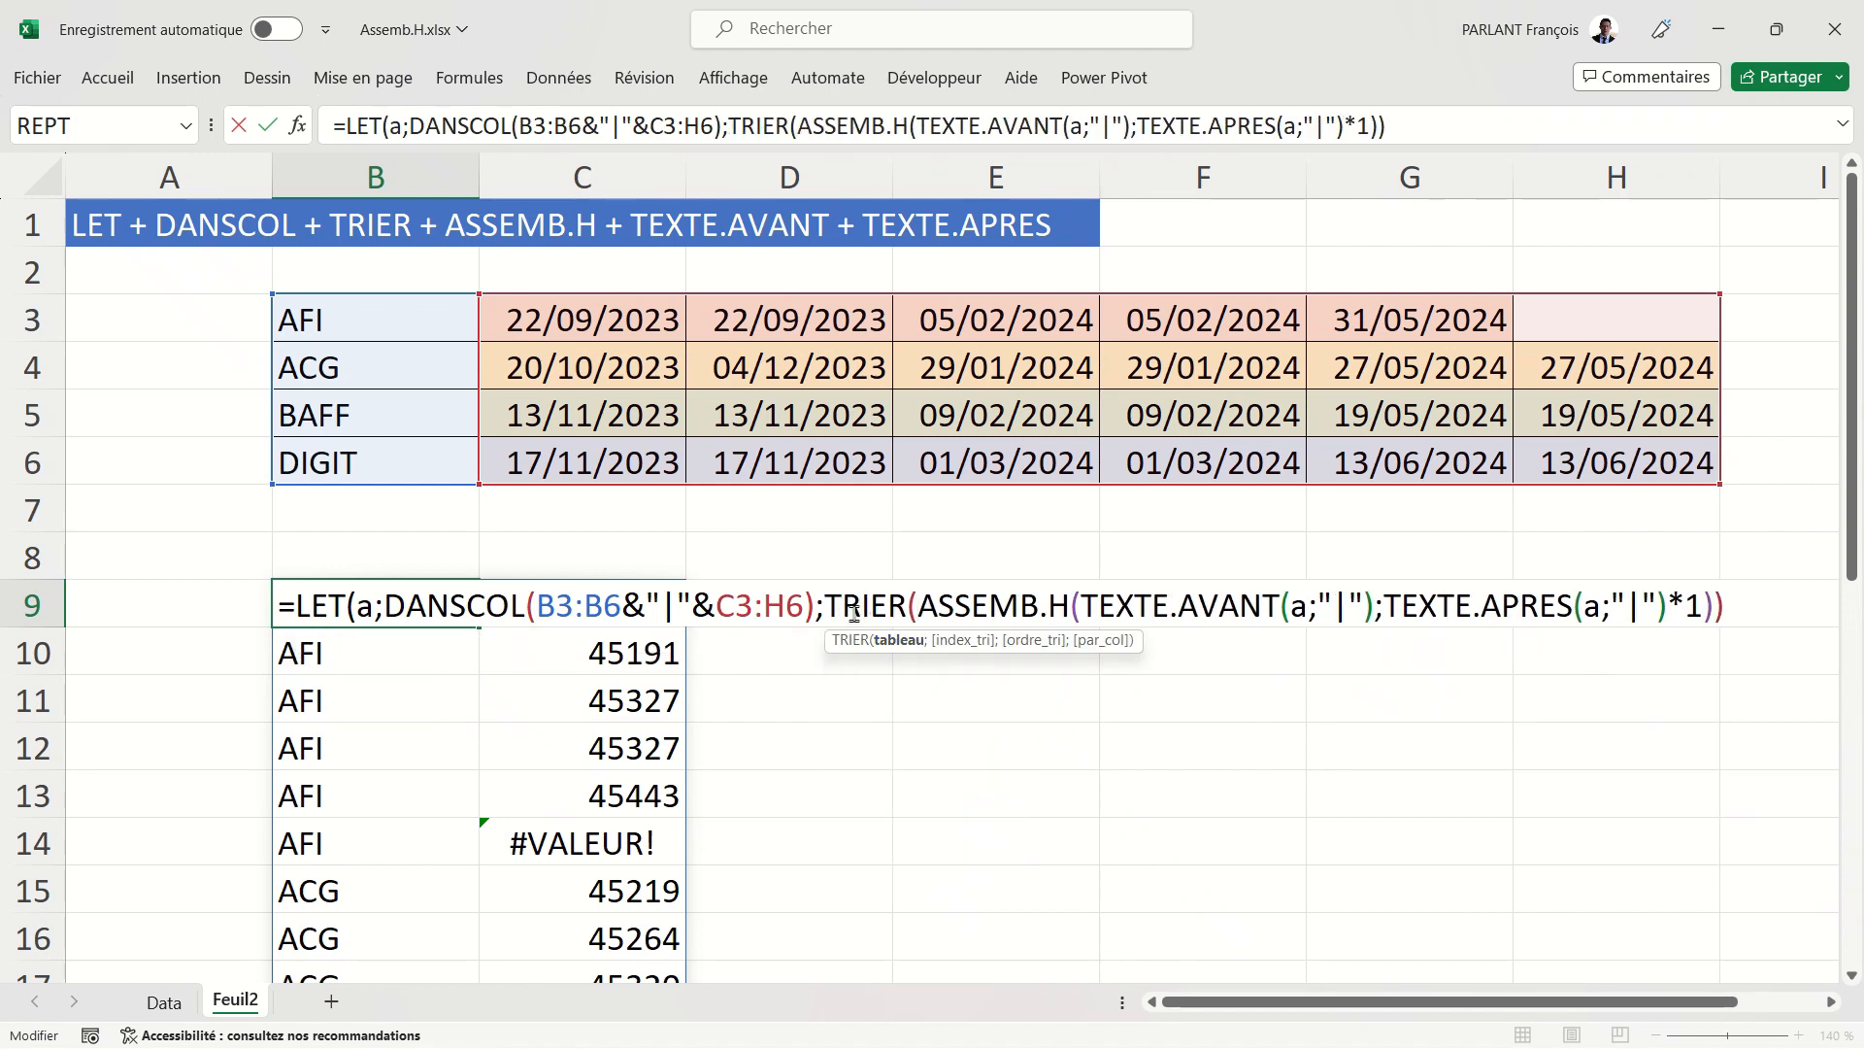
pyautogui.click(1713, 607)
pyautogui.write(';')
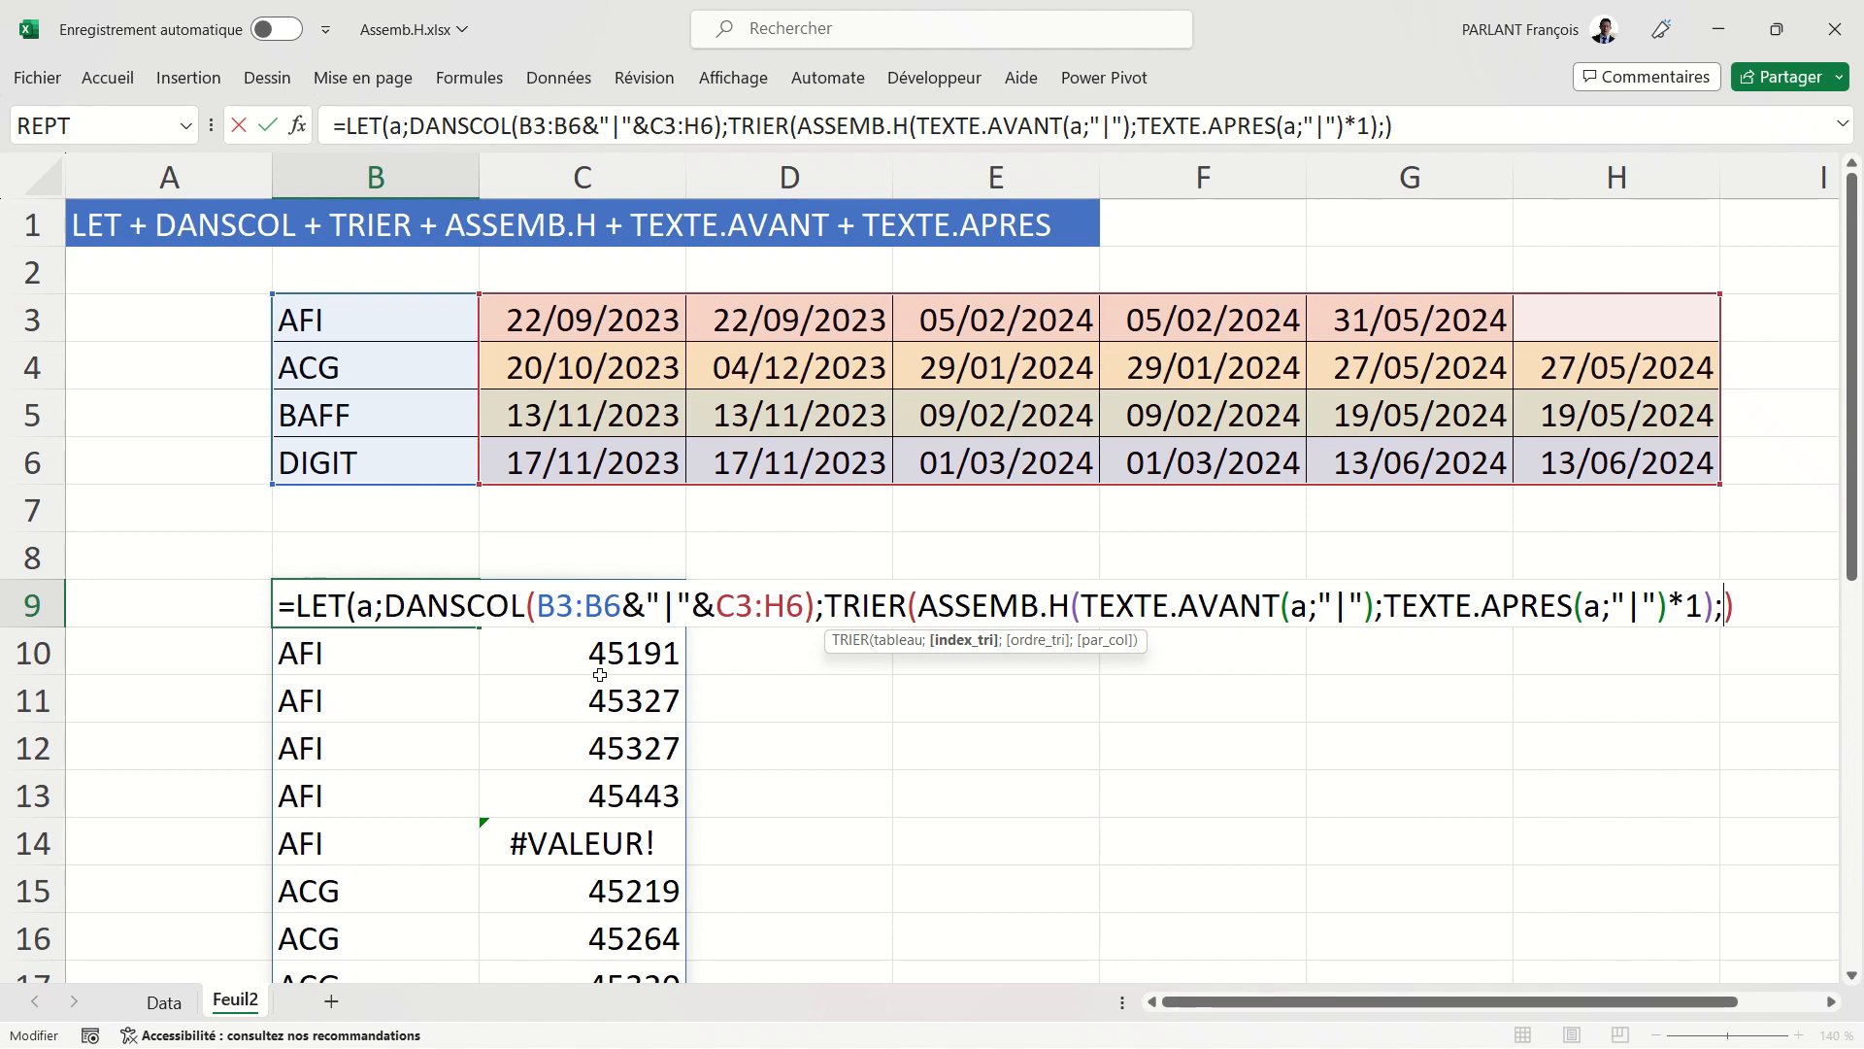
pyautogui.write('2)')
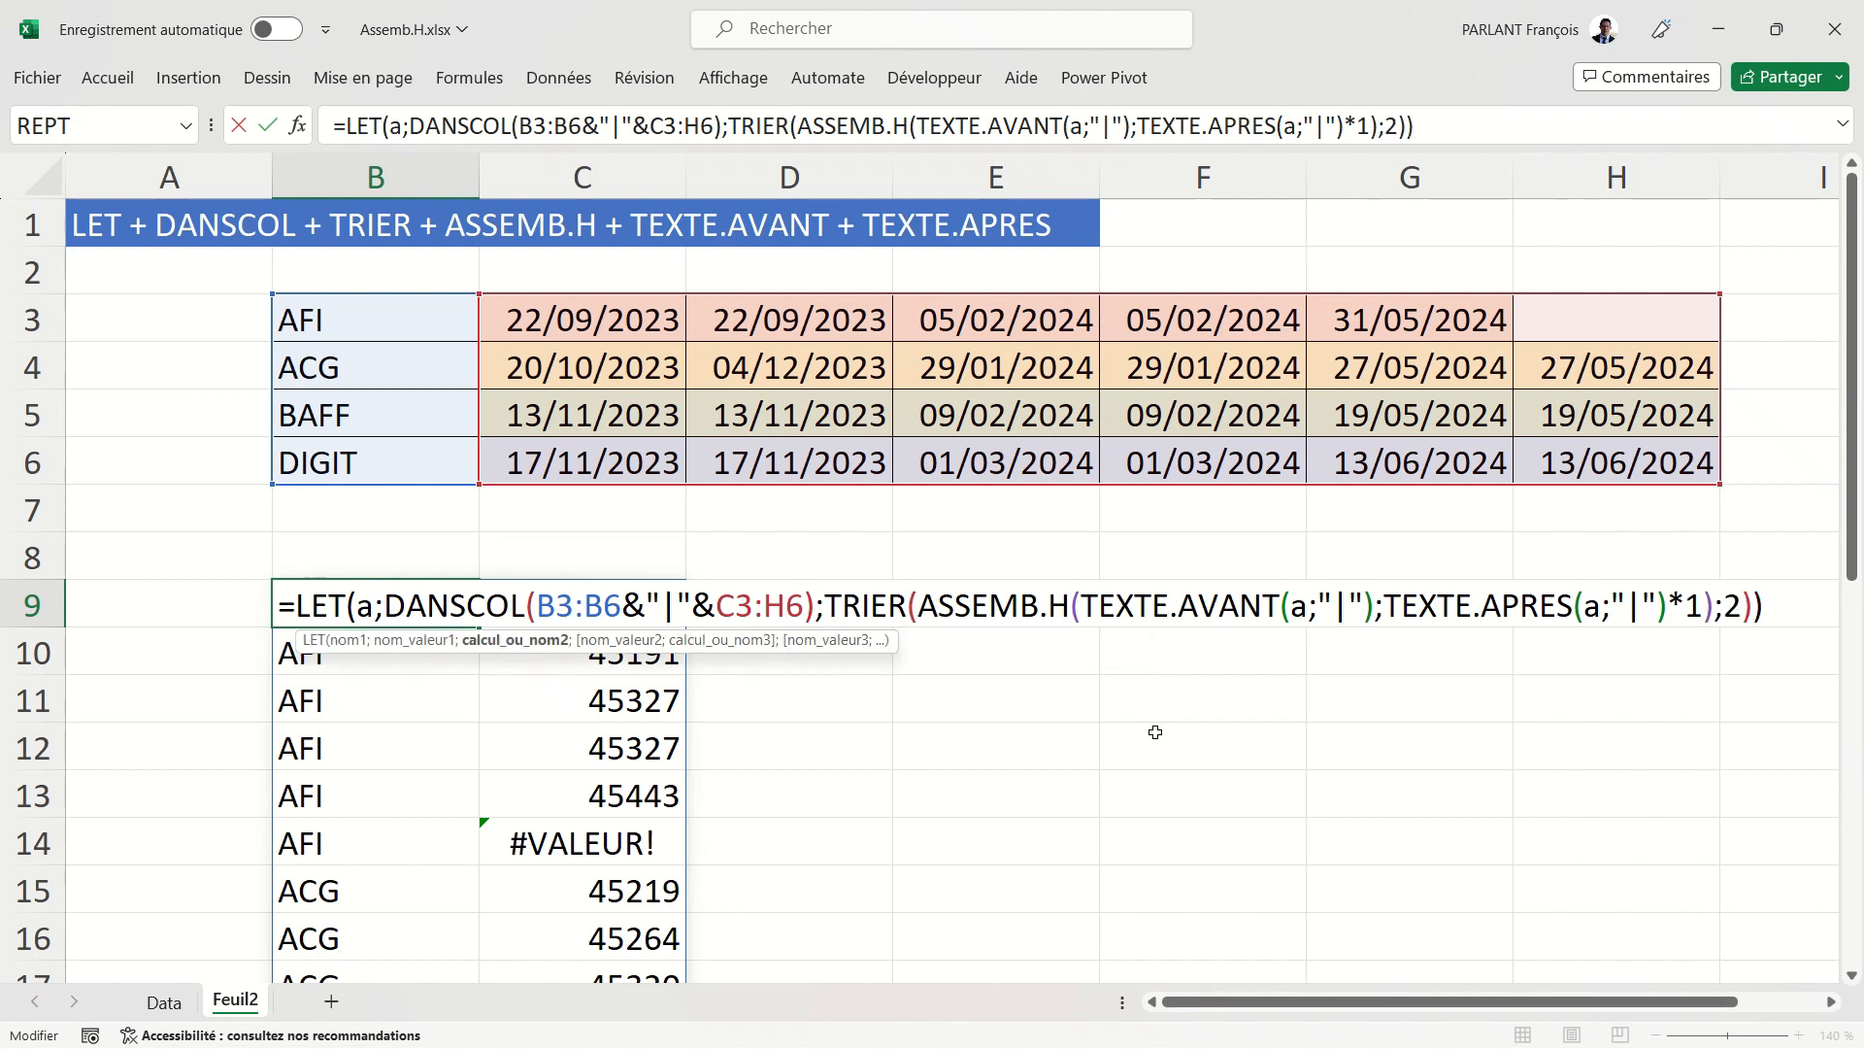
pyautogui.press('Return')
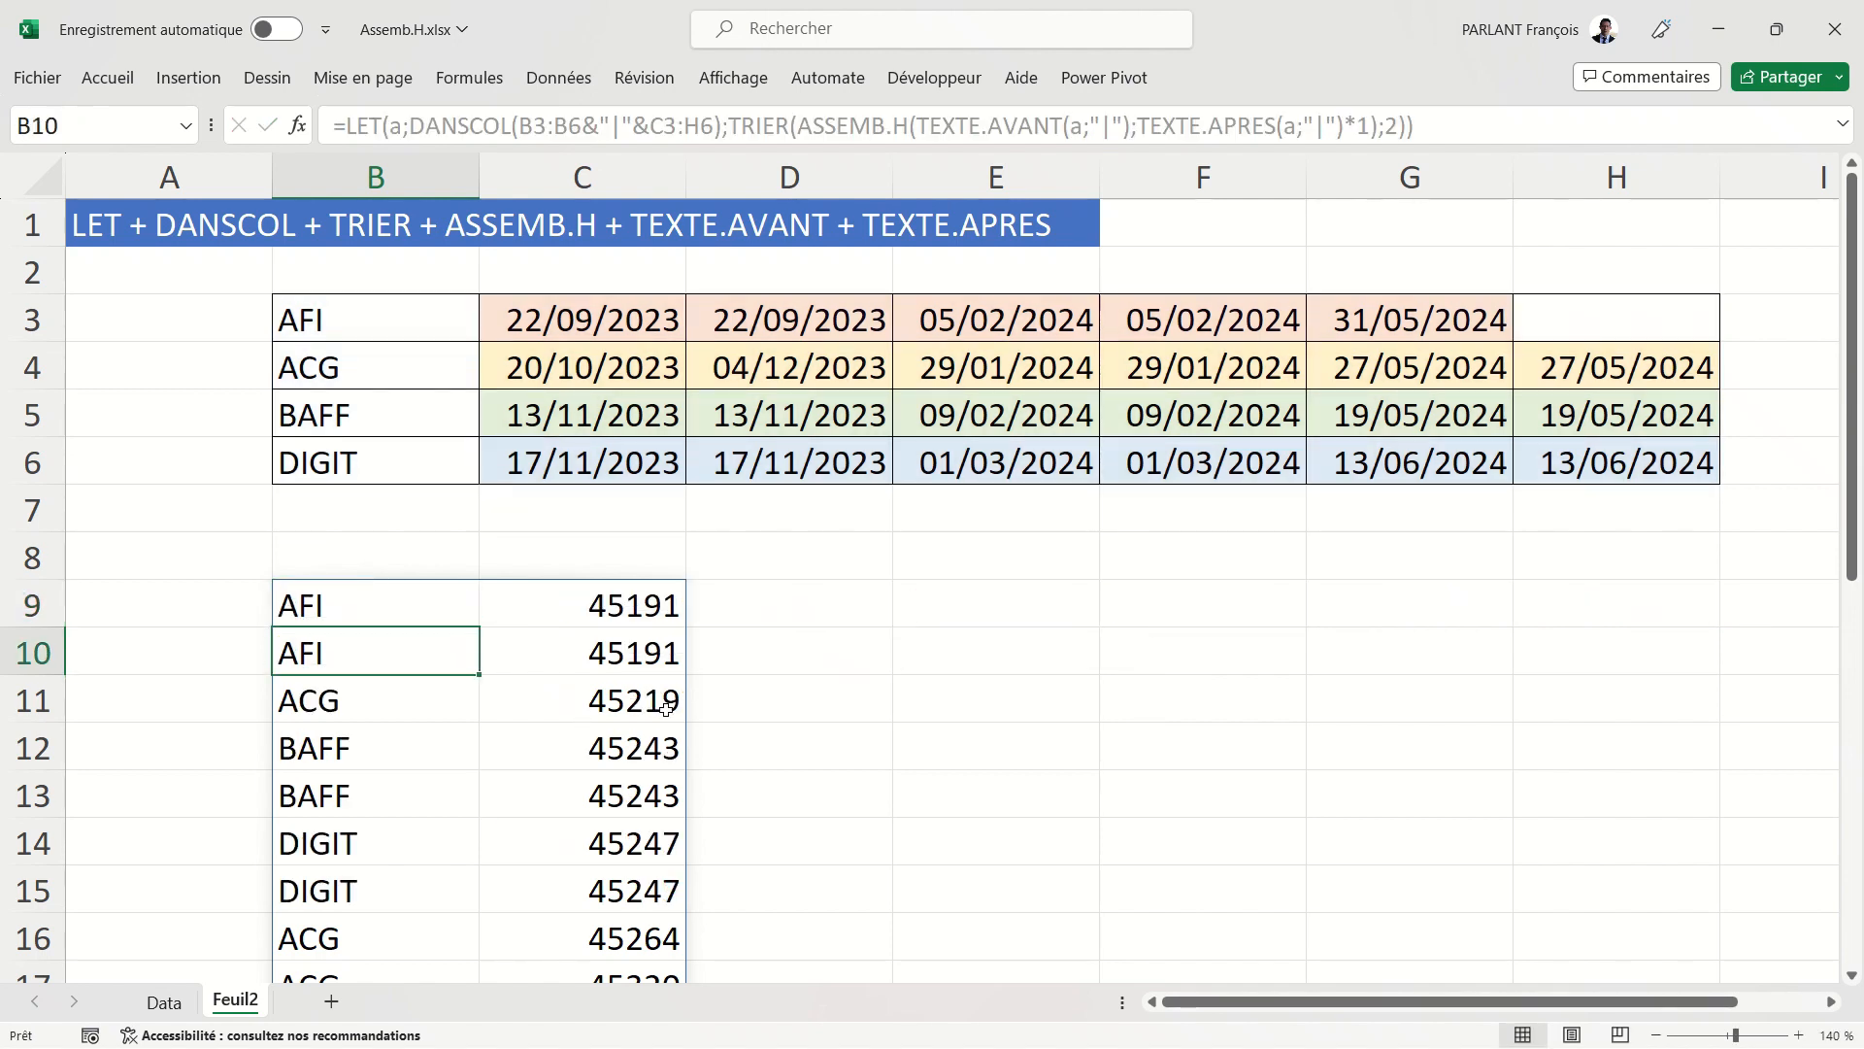
# Format the spilled date column C9:C32 as short date (Date courte)
pyautogui.scroll(-3, 667, 711)
pyautogui.scroll(-4, 667, 711)
pyautogui.scroll(4, 666, 710)
pyautogui.click(607, 604)
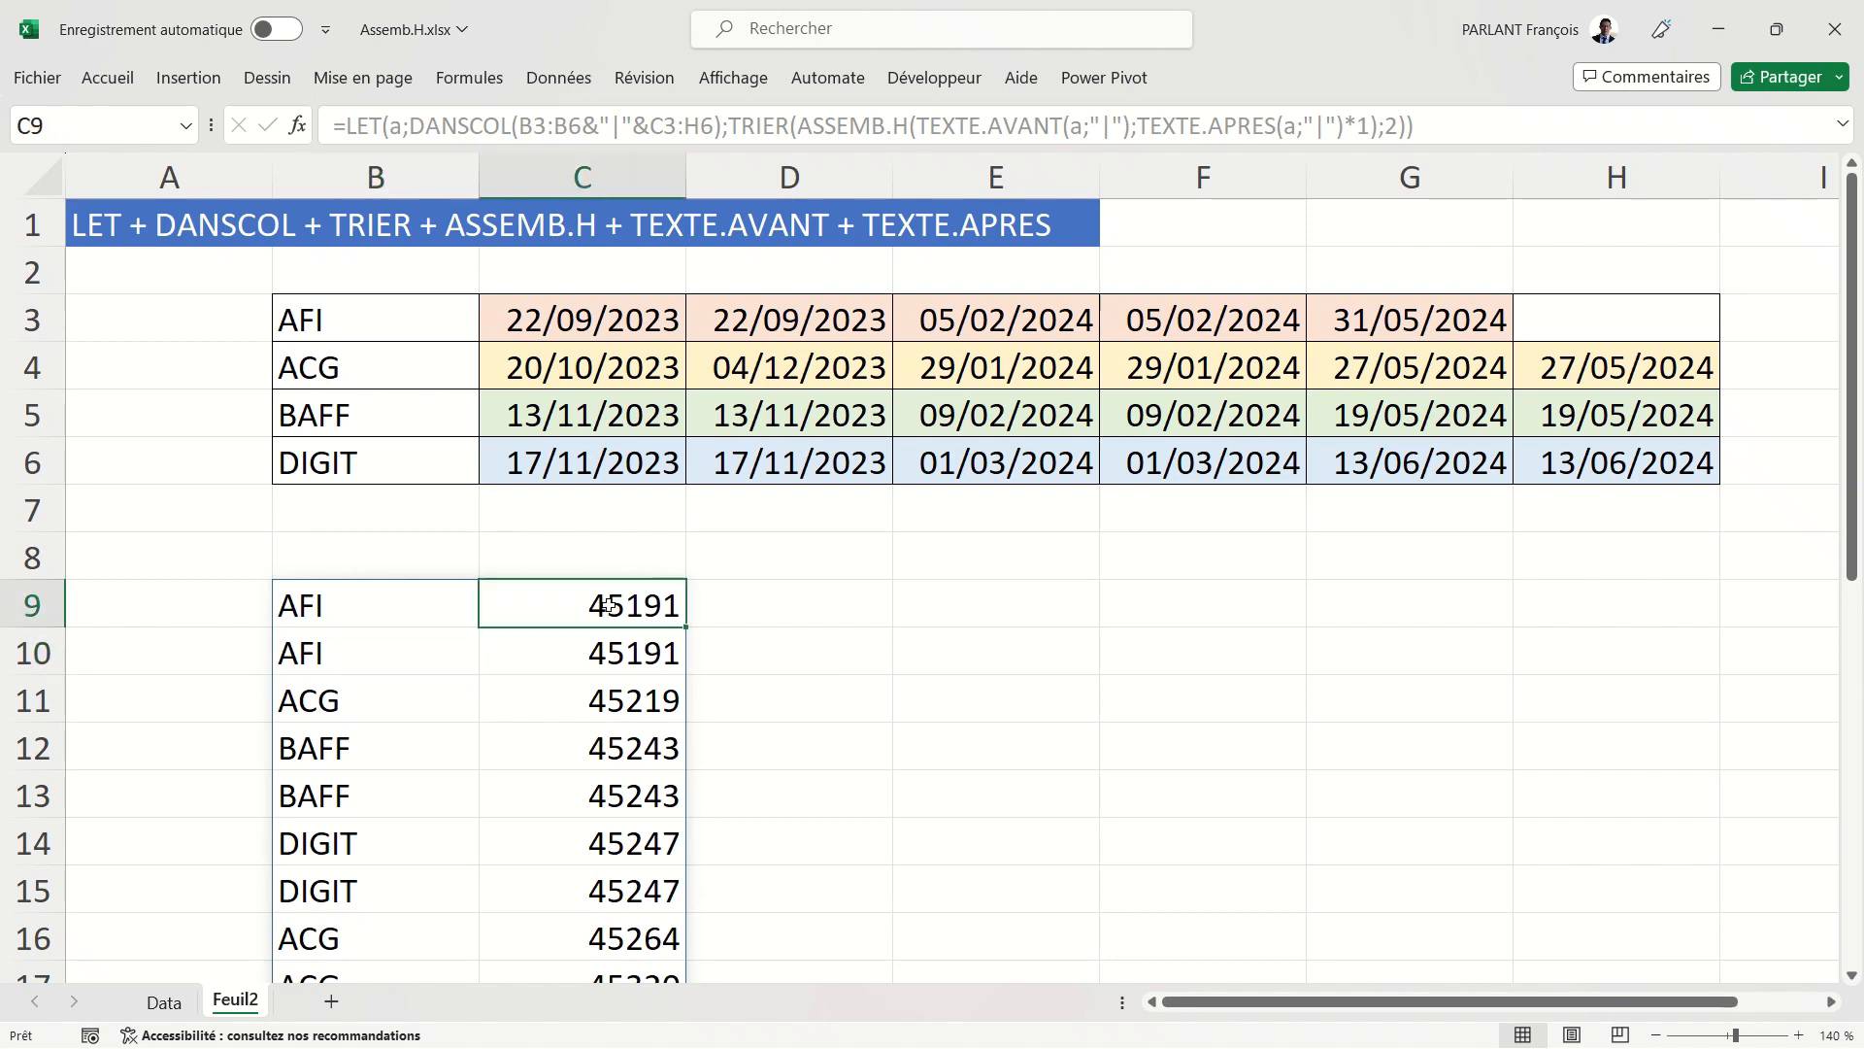
pyautogui.hotkey('ctrl', 'shift', 'Down')
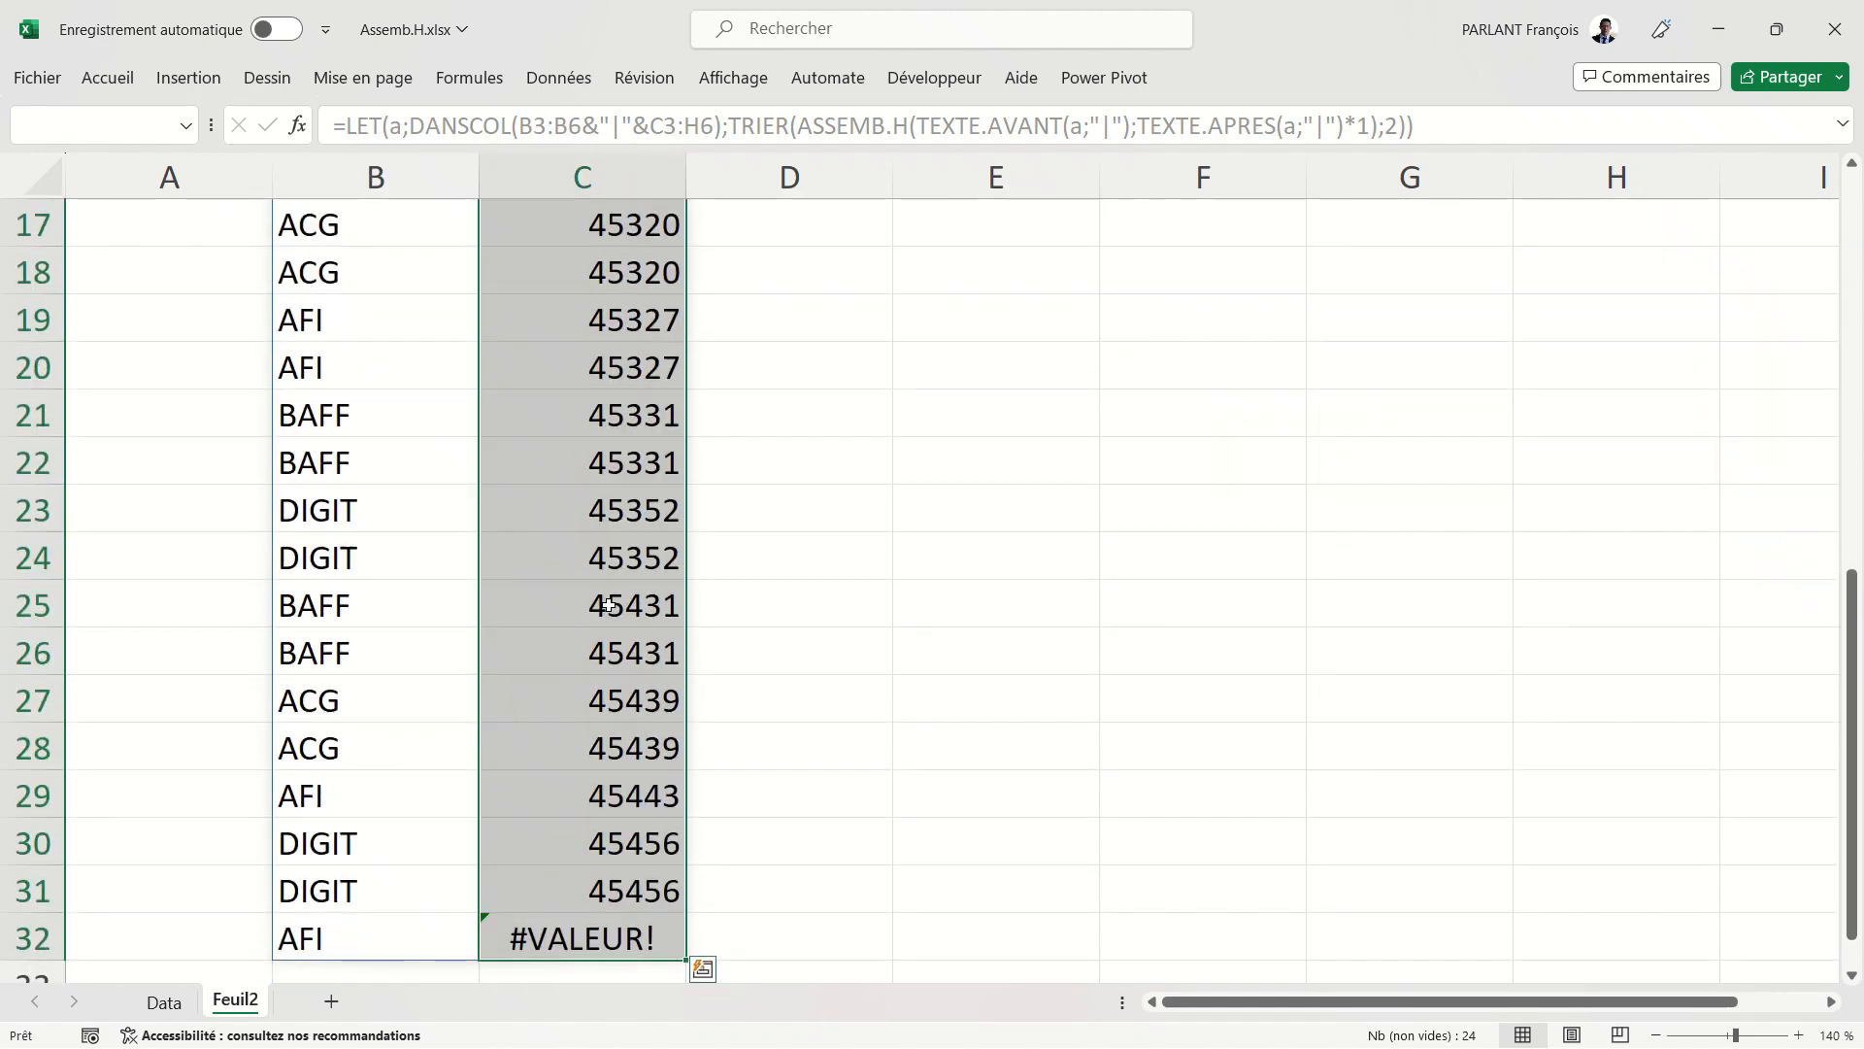
pyautogui.click(106, 77)
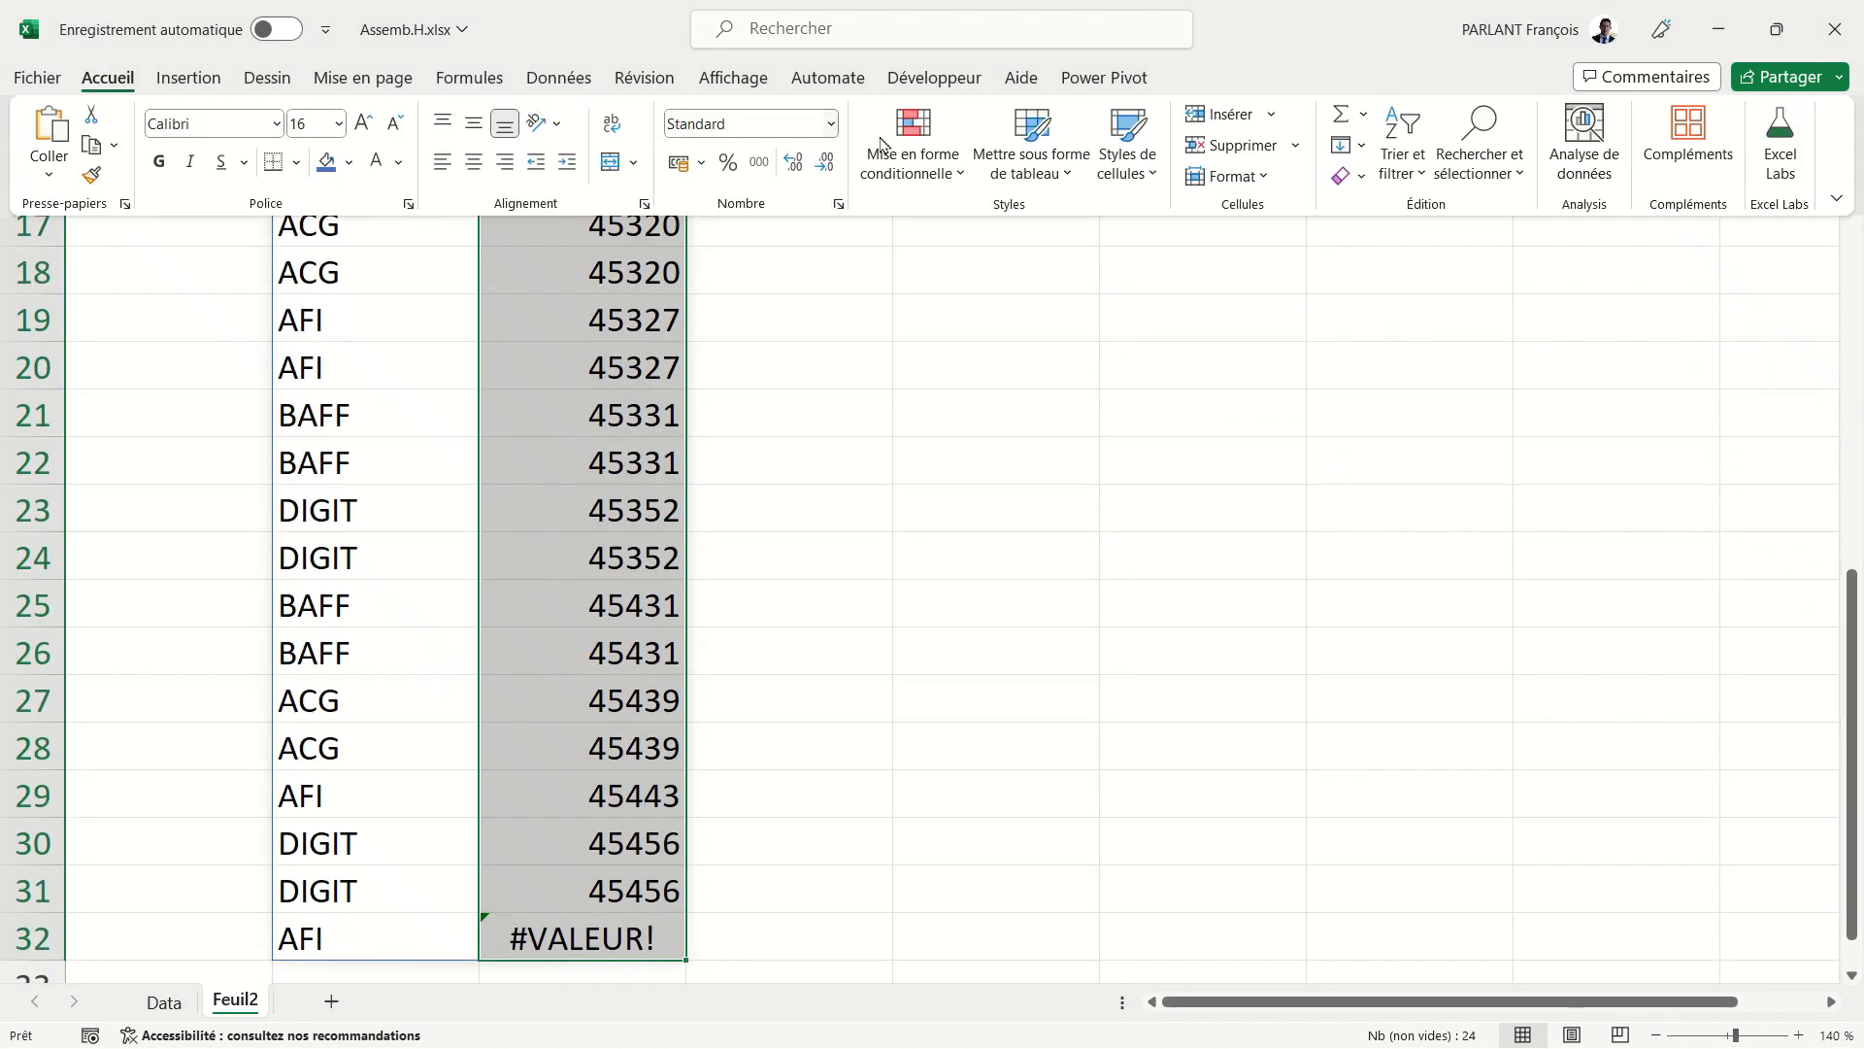
pyautogui.click(832, 124)
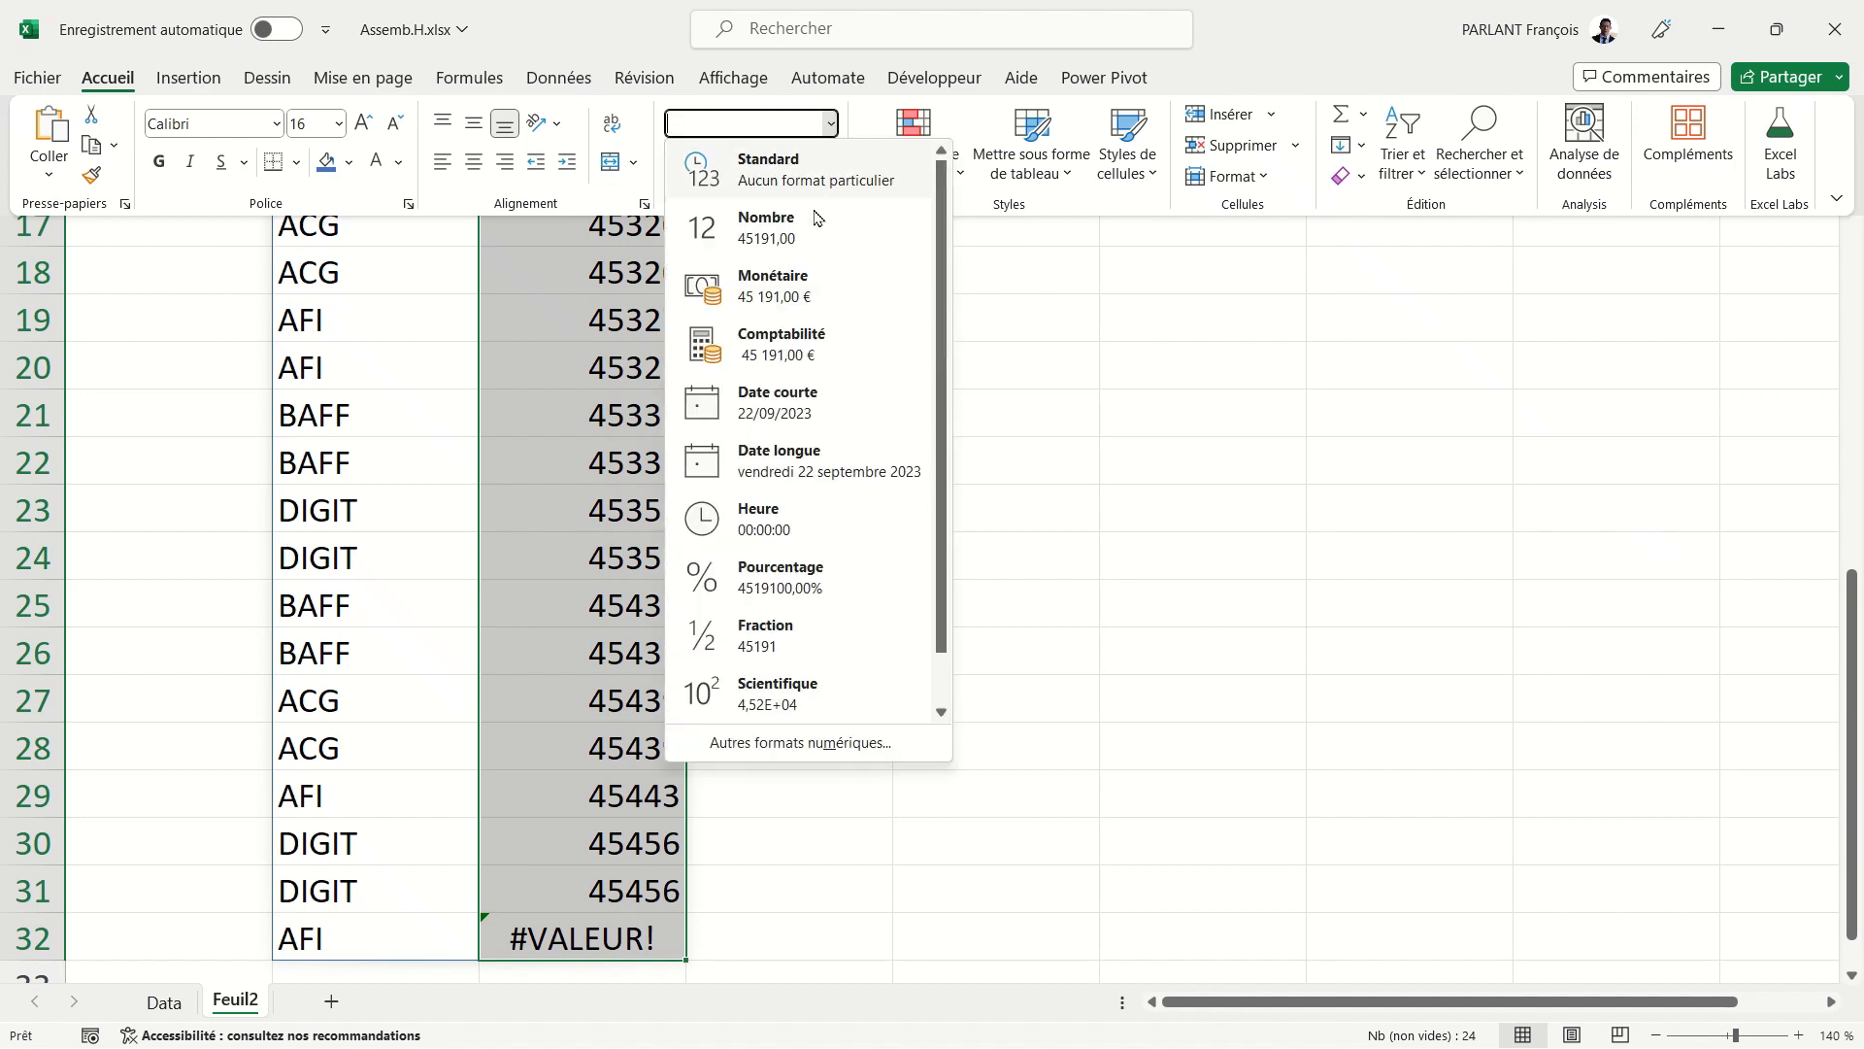
pyautogui.click(811, 399)
pyautogui.scroll(5, 820, 403)
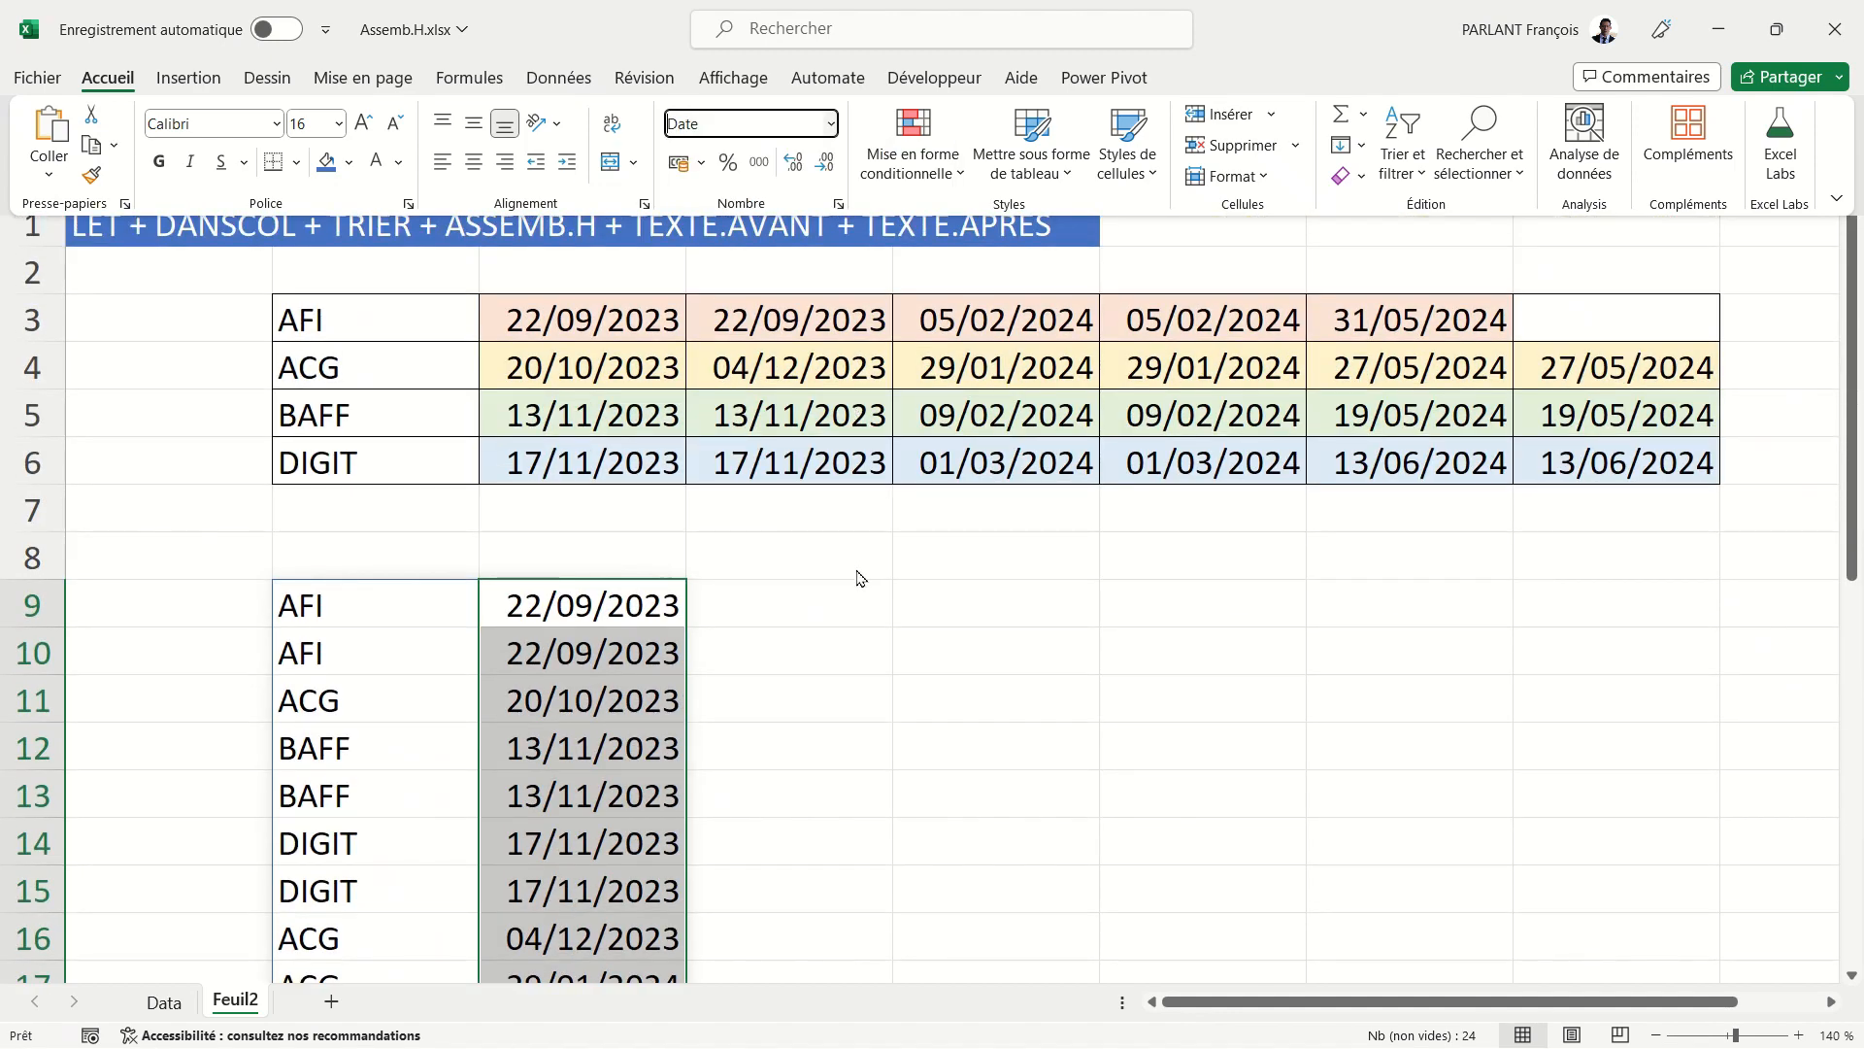